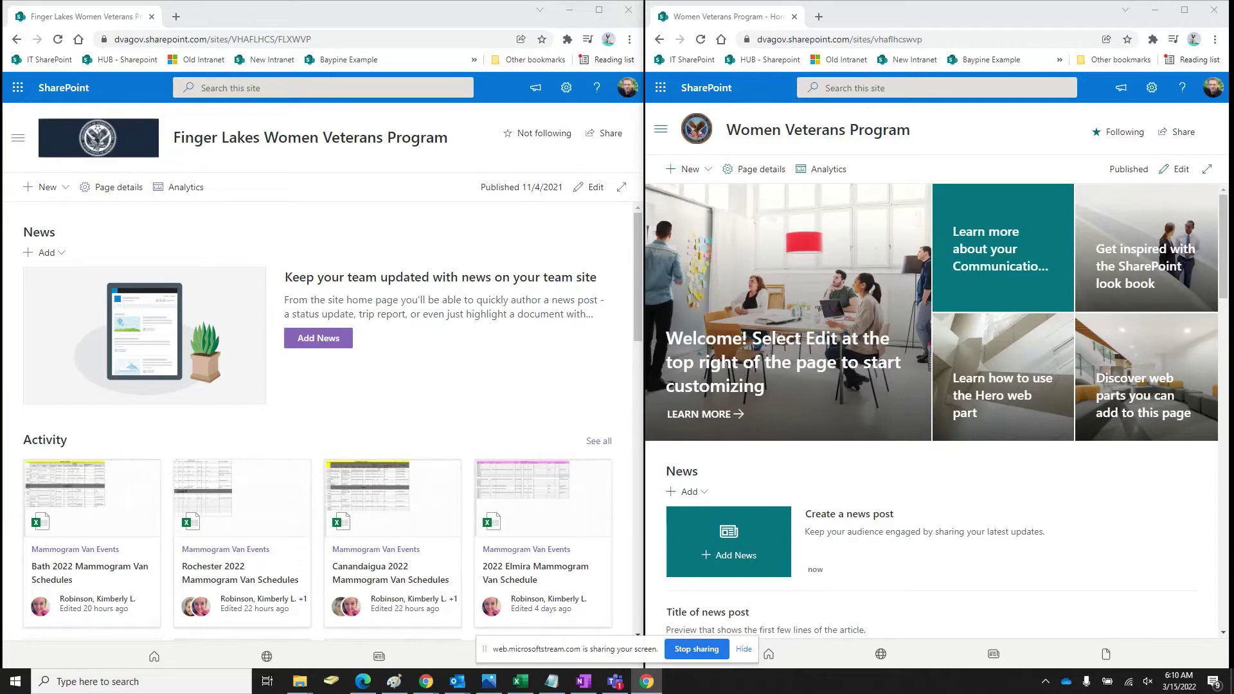
Show Site contents for the Finger Lakes site in the left window and Women Veterans Program in the right
{"action": "left_click", "coordinate": [744, 649]}
{"action": "left_click", "coordinate": [566, 88]}
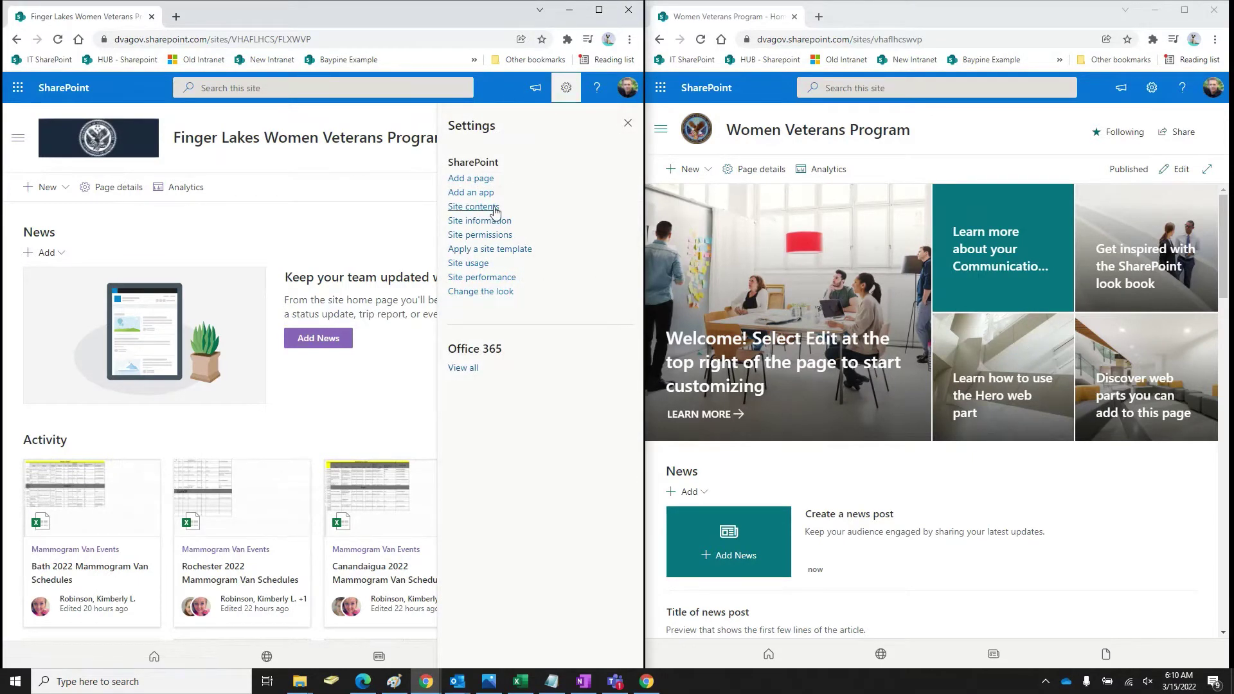
{"action": "left_click", "coordinate": [476, 206]}
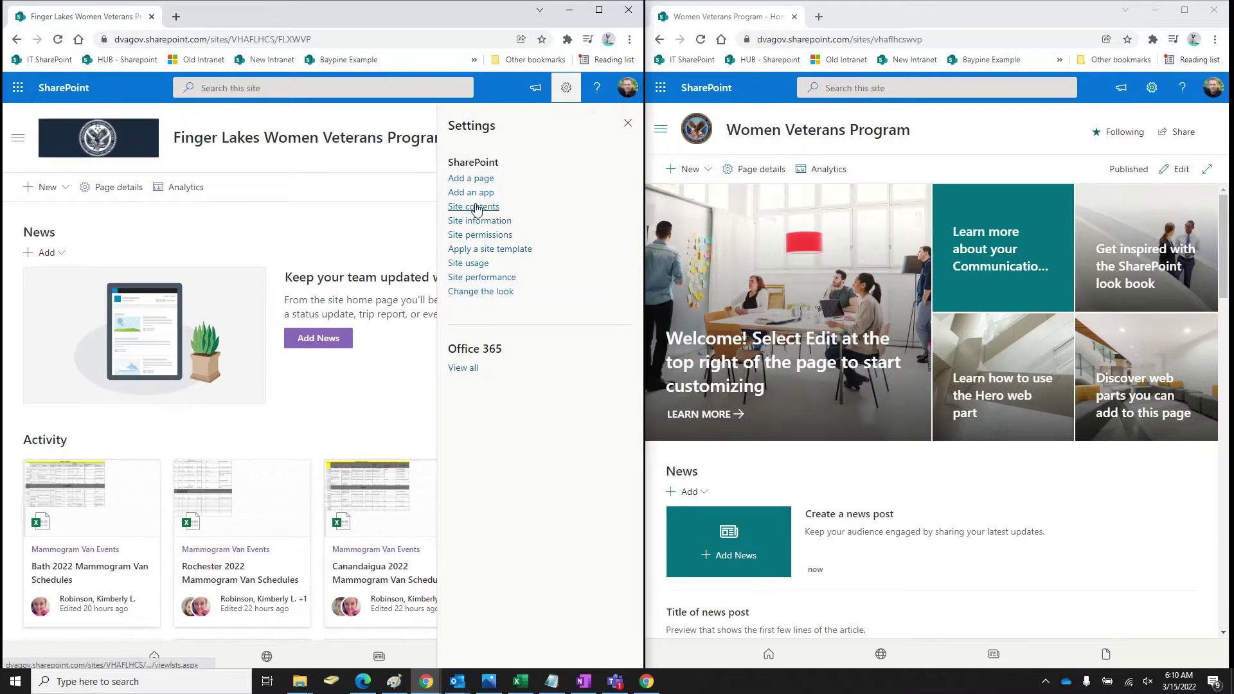
{"action": "left_click", "coordinate": [1152, 87]}
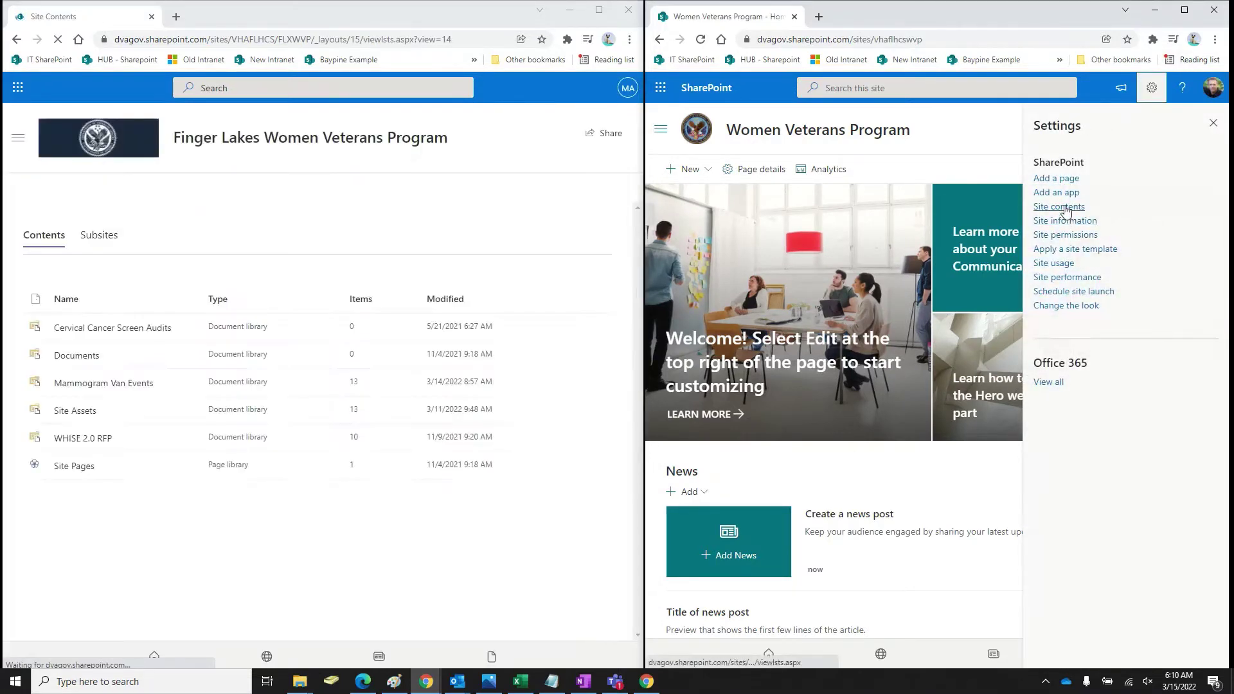
{"action": "left_click", "coordinate": [1064, 207]}
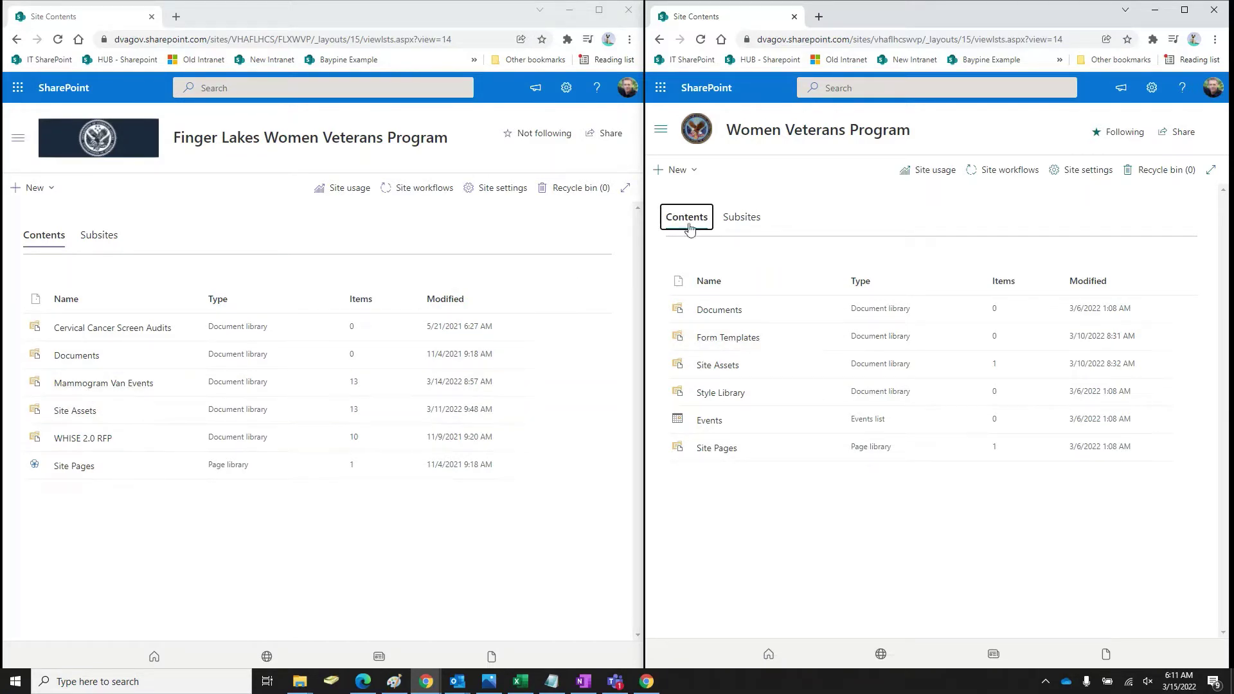
Create a 'Mammogram Van Events' document library on Women Veterans Program with Show in site navigation unchecked
{"action": "left_click", "coordinate": [689, 173]}
{"action": "left_click", "coordinate": [690, 173]}
{"action": "left_click", "coordinate": [697, 245]}
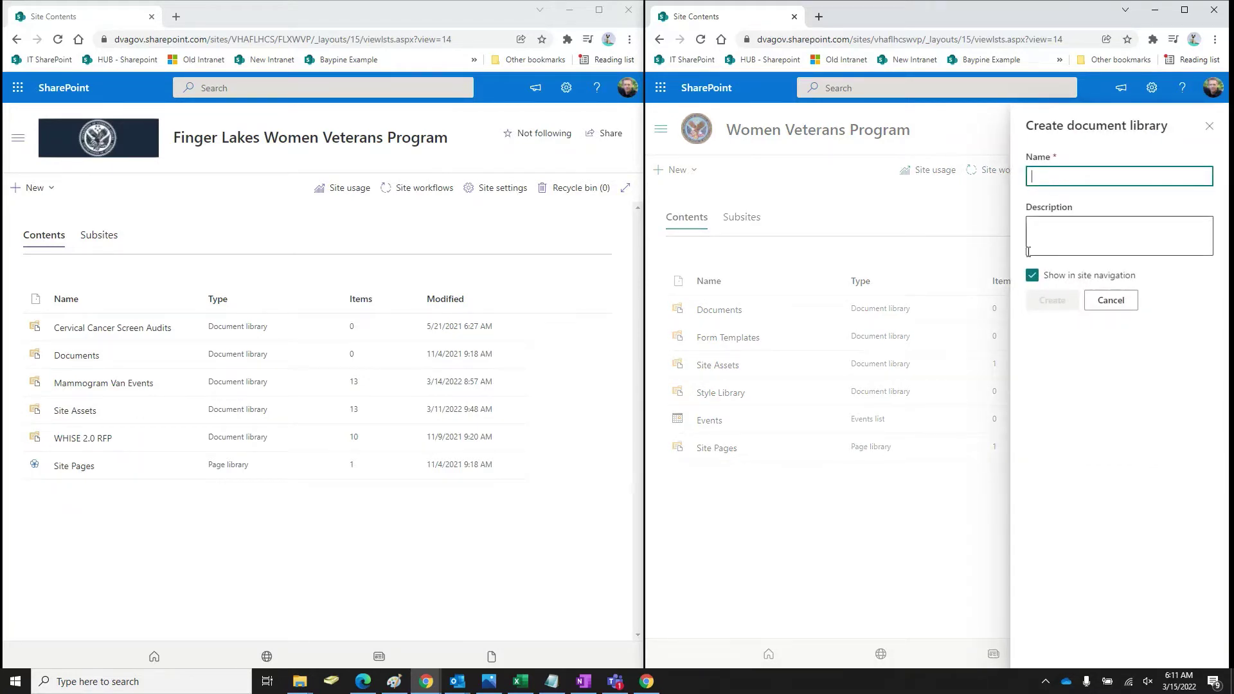
{"action": "left_click", "coordinate": [1032, 276]}
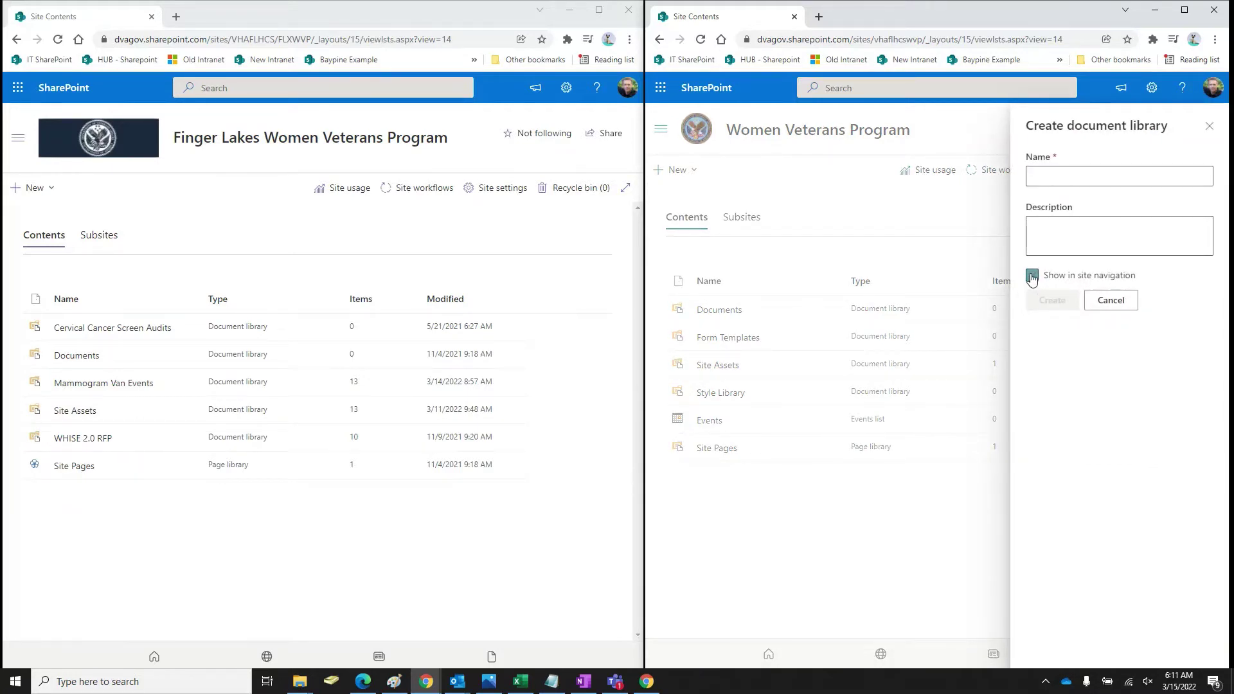
{"action": "left_click", "coordinate": [1063, 184]}
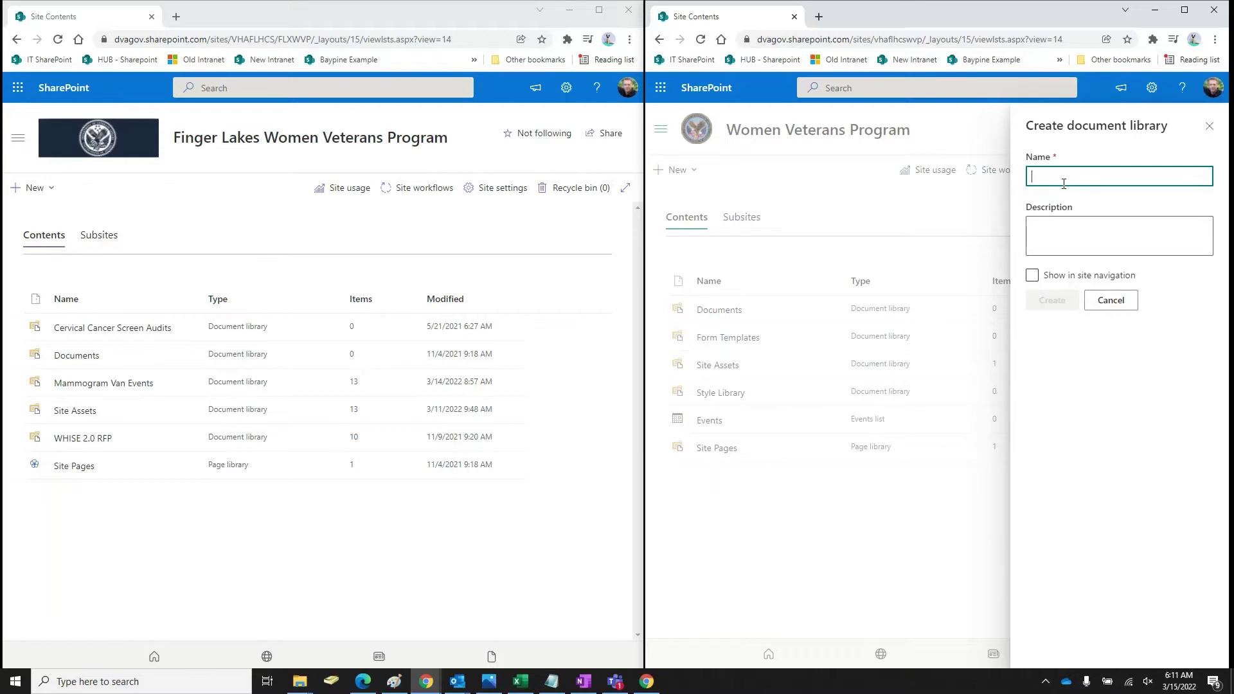
{"action": "type", "text": "Mammogram Van Events"}
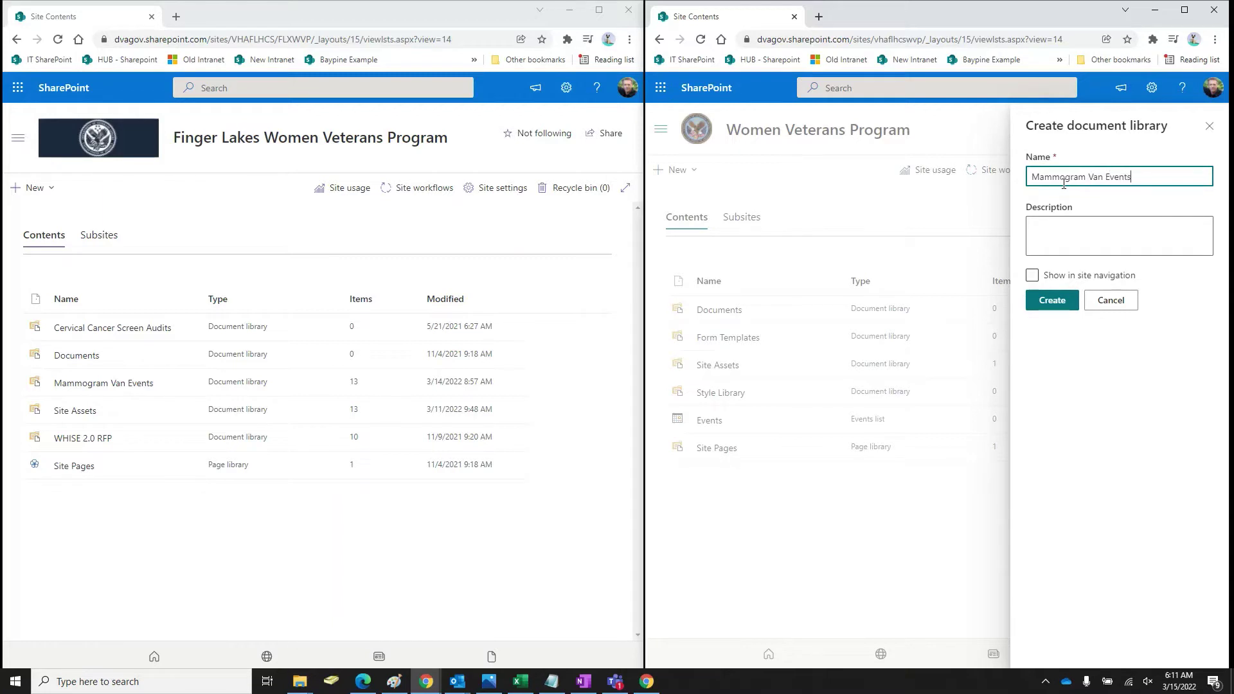
{"action": "left_click", "coordinate": [1125, 231]}
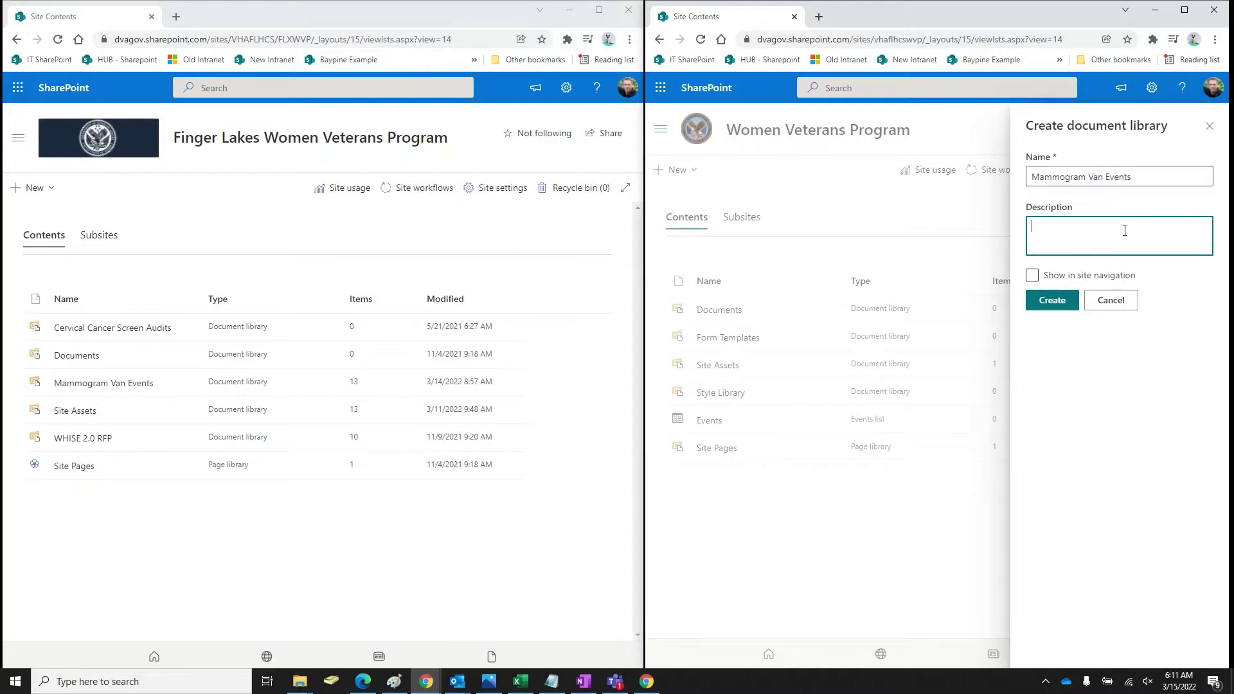
{"action": "left_click", "coordinate": [1051, 300]}
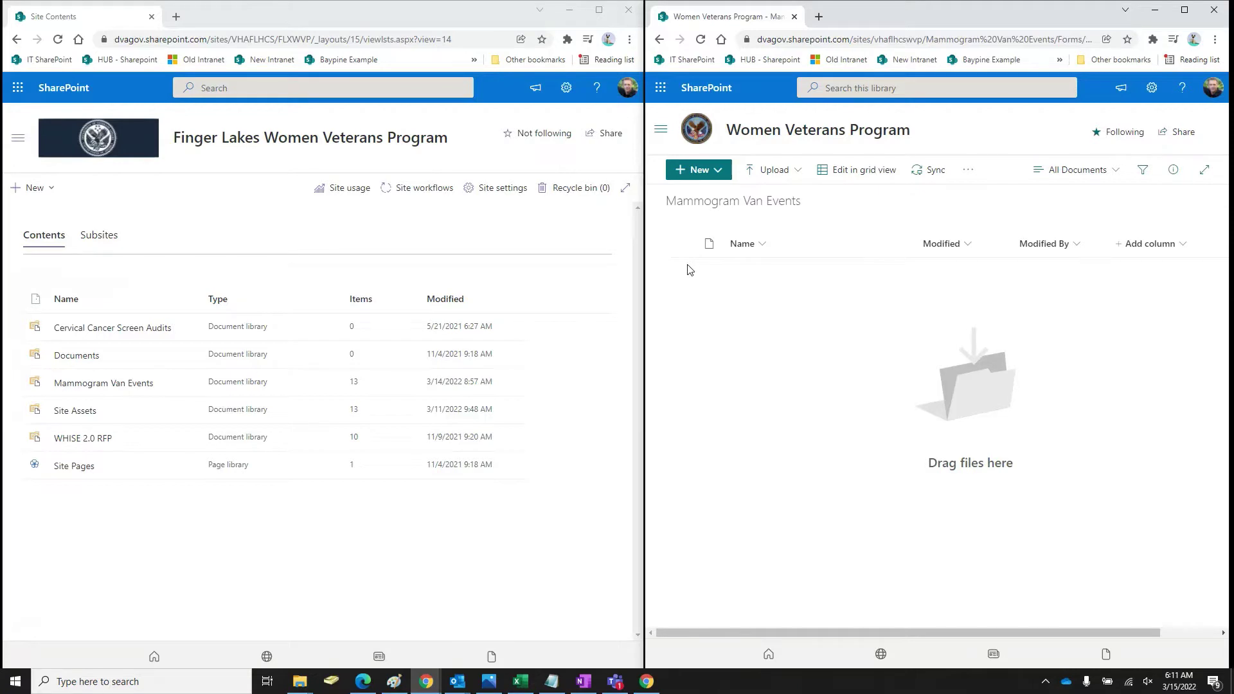
Select all six Finger Lakes Mammogram Van Events items and save them as the 'Womans Veterans Program' zip
{"action": "left_click", "coordinate": [103, 385]}
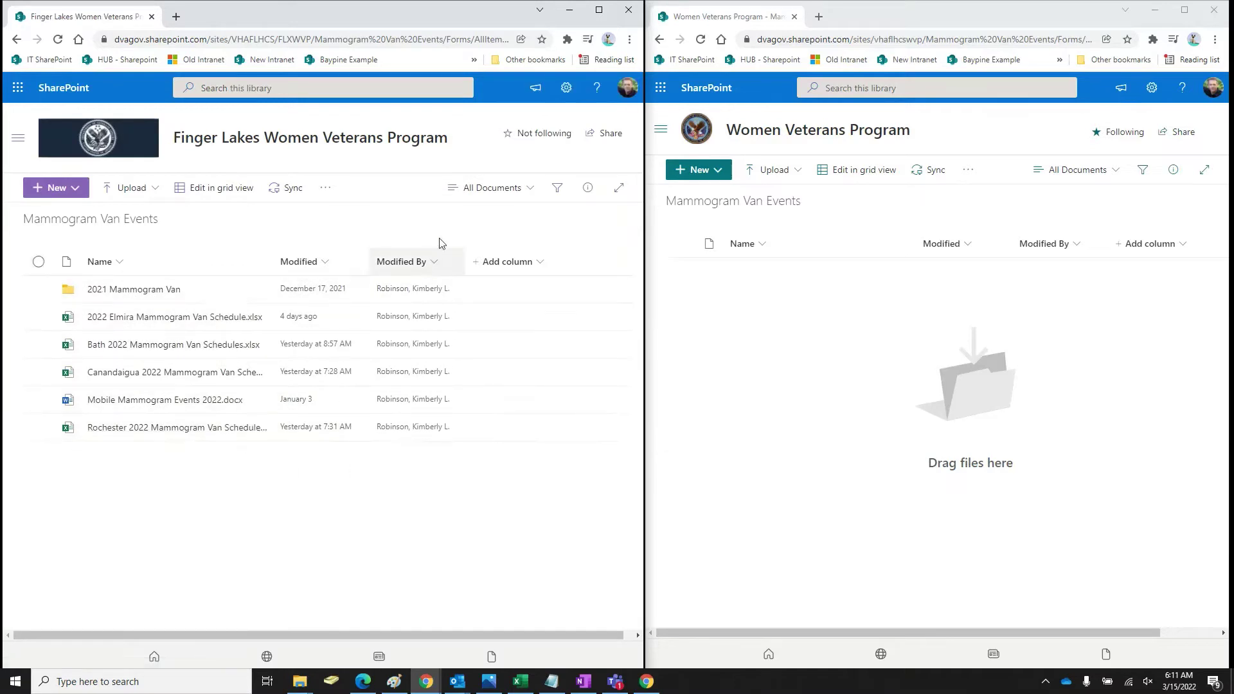
{"action": "left_click", "coordinate": [597, 12]}
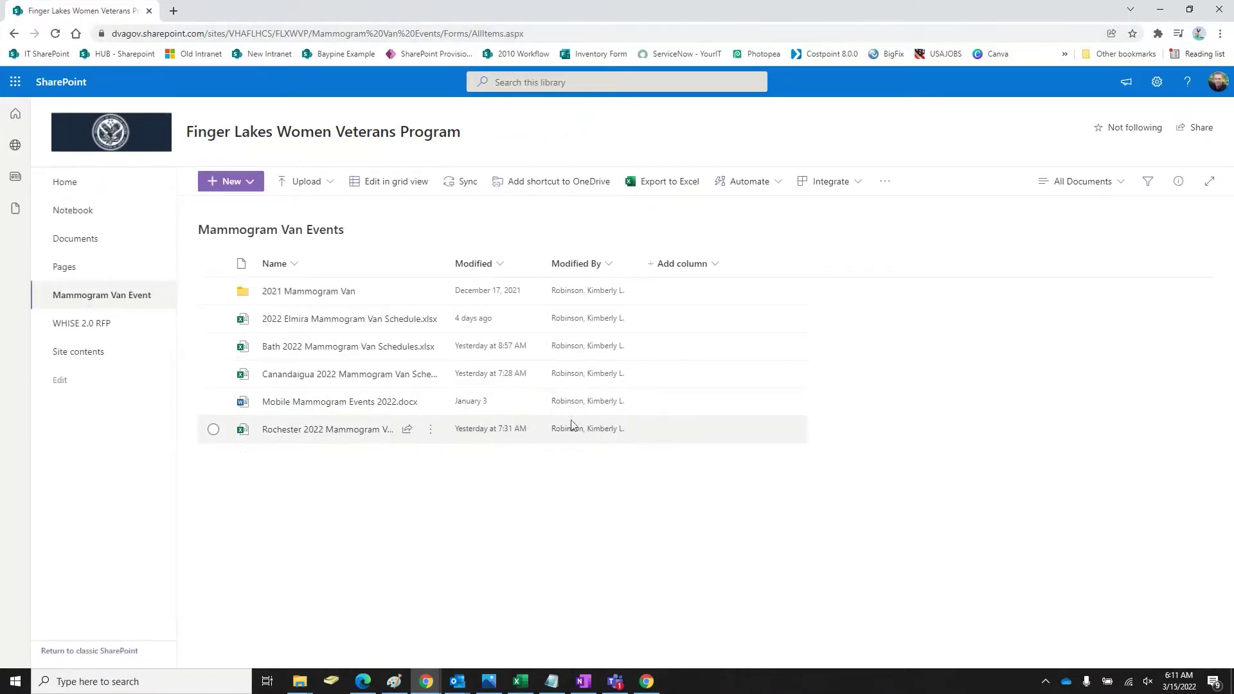
{"action": "left_click", "coordinate": [213, 265]}
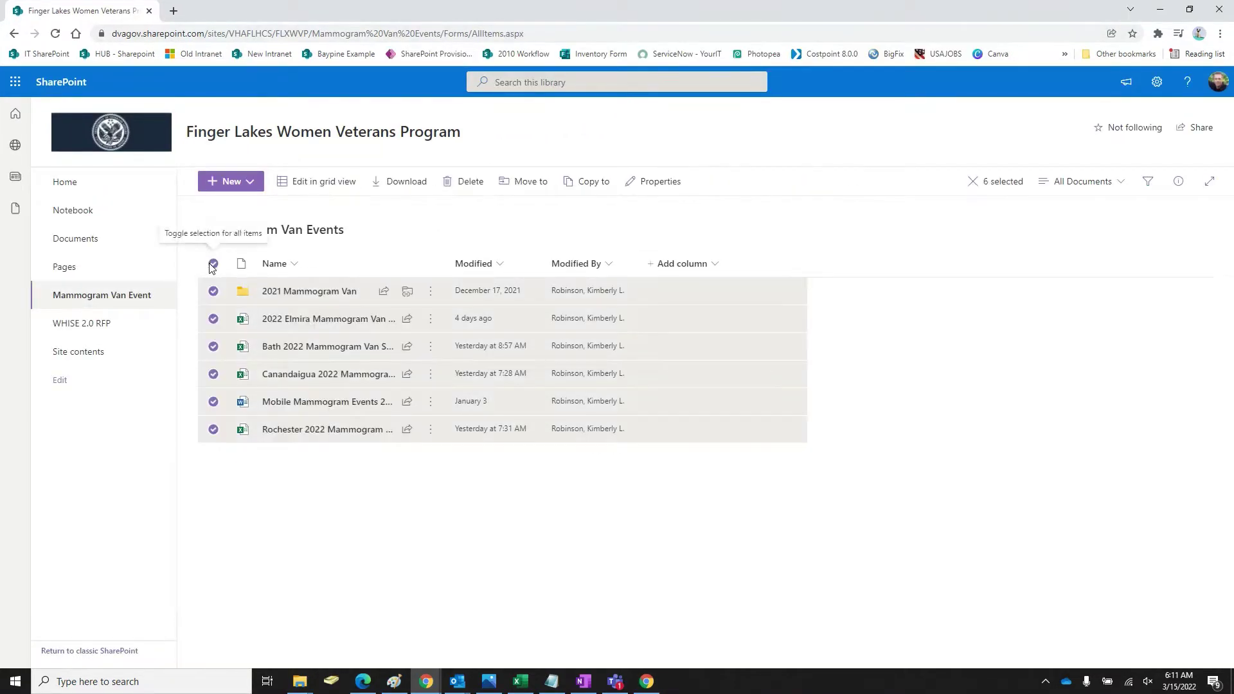
{"action": "left_click", "coordinate": [387, 184]}
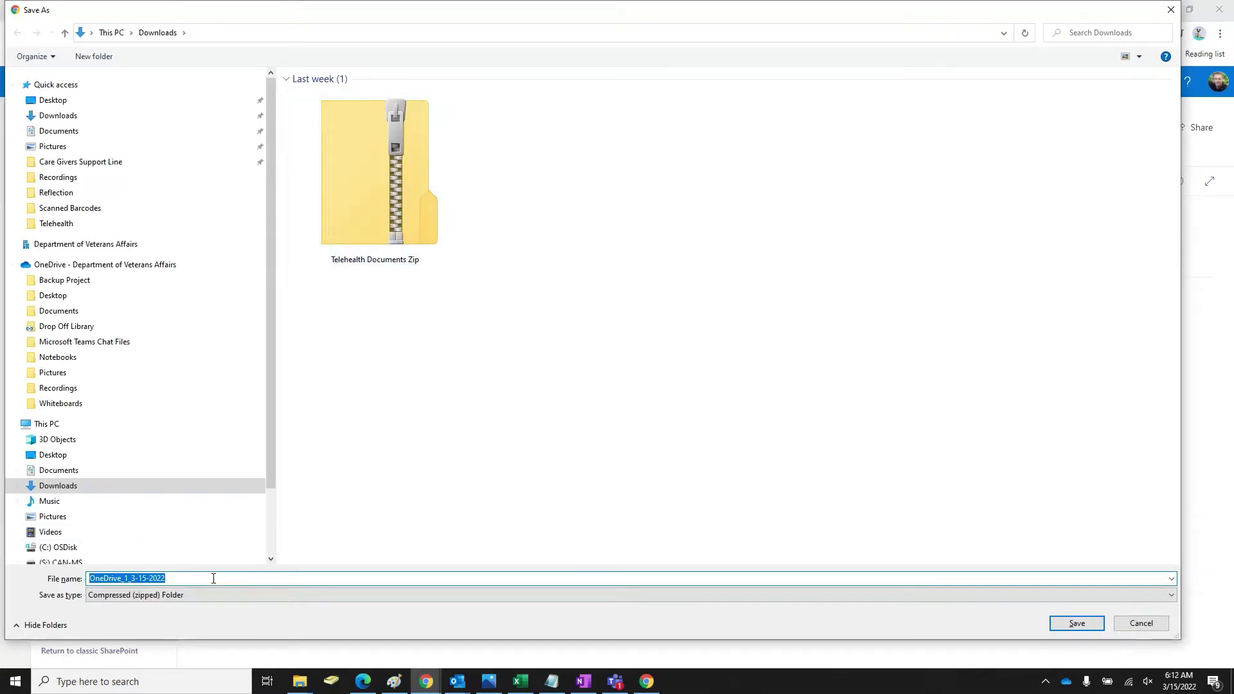
{"action": "type", "text": "Womans"}
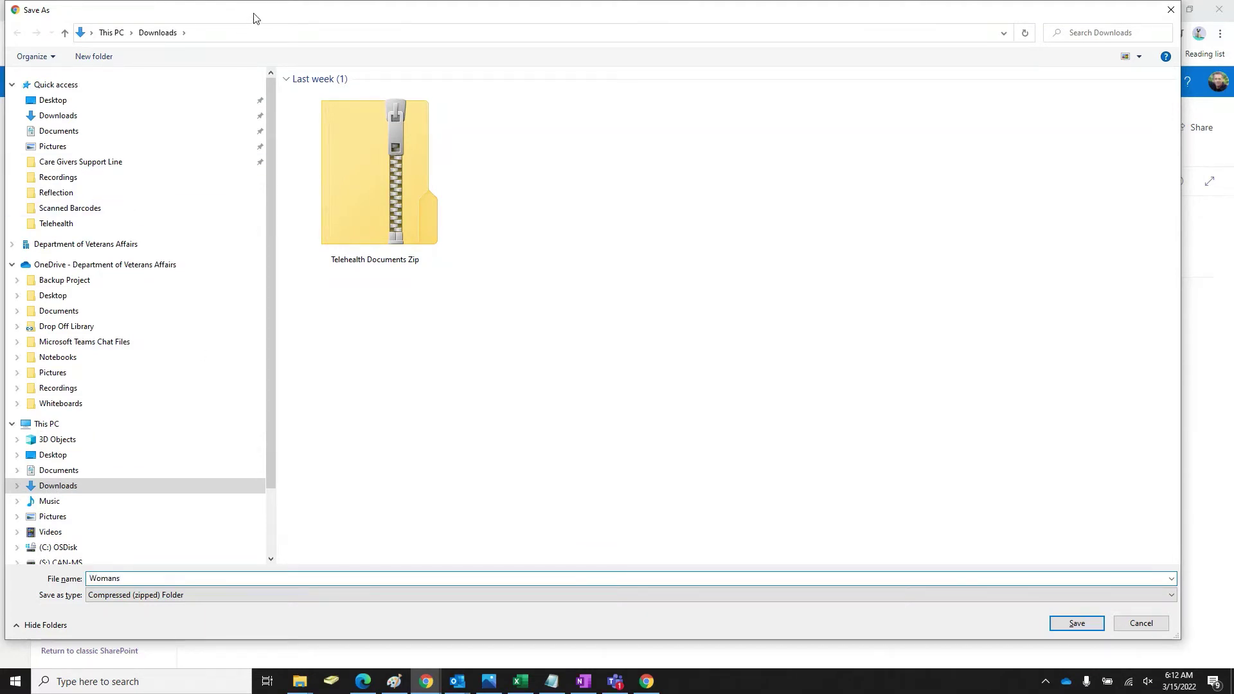
{"action": "left_click_drag", "start_coordinate": [291, 14], "coordinate": [339, 48]}
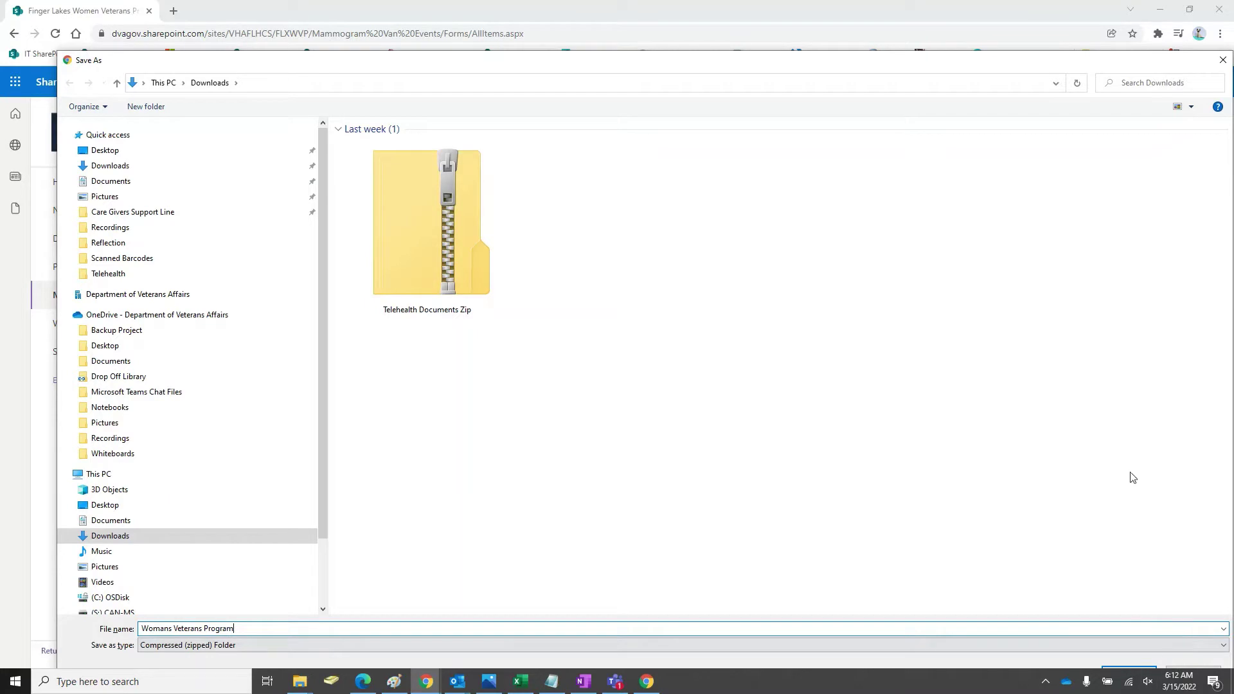
{"action": "left_click_drag", "start_coordinate": [1039, 64], "coordinate": [1035, 35]}
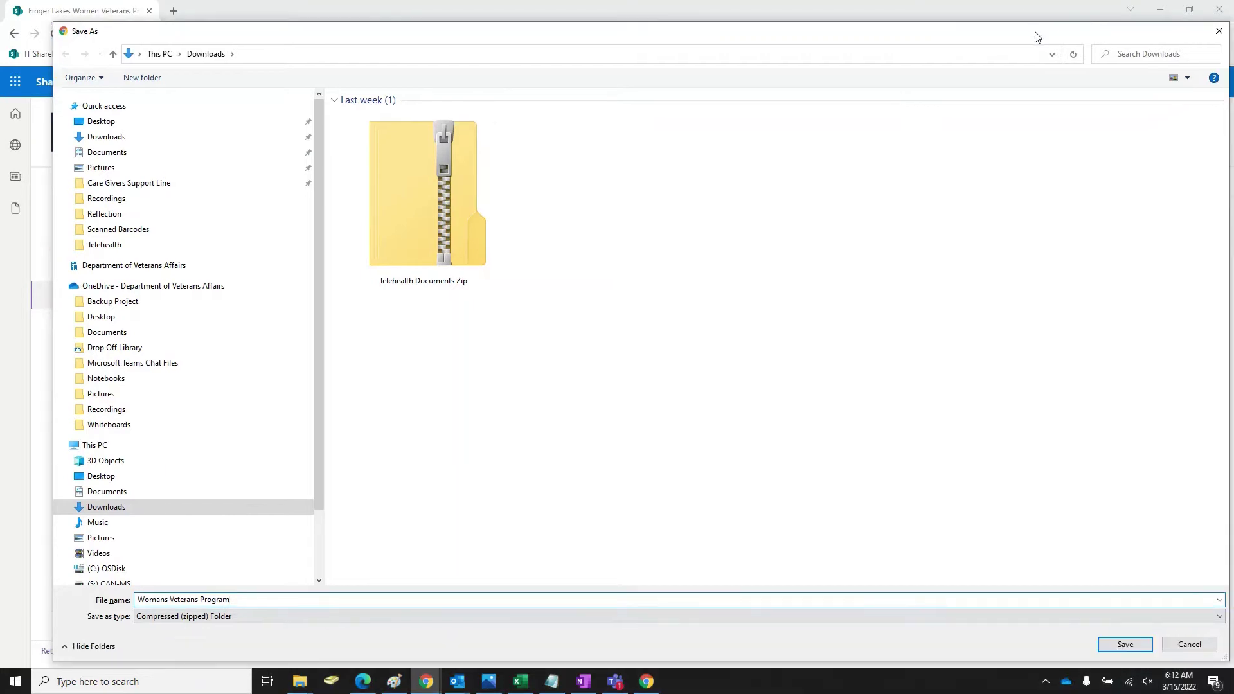
{"action": "left_click", "coordinate": [1140, 650]}
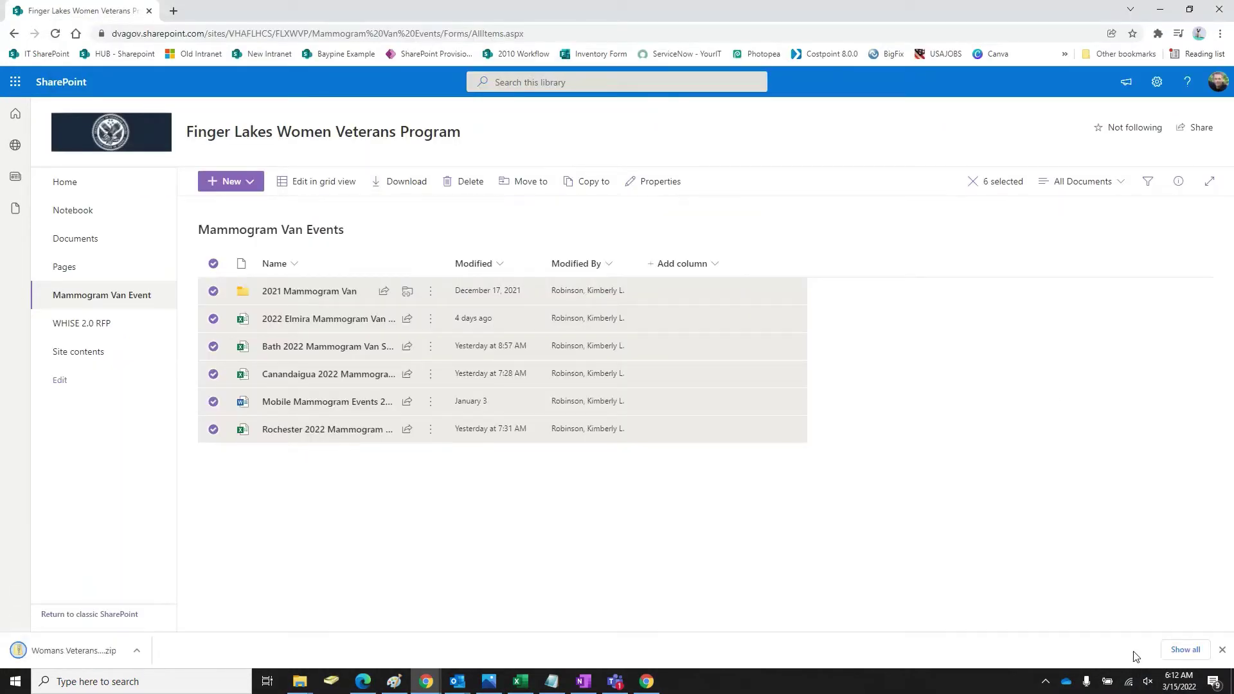
Locate the downloaded Womans Veterans Program zip in the Downloads folder
{"action": "mouse_move", "coordinate": [299, 681]}
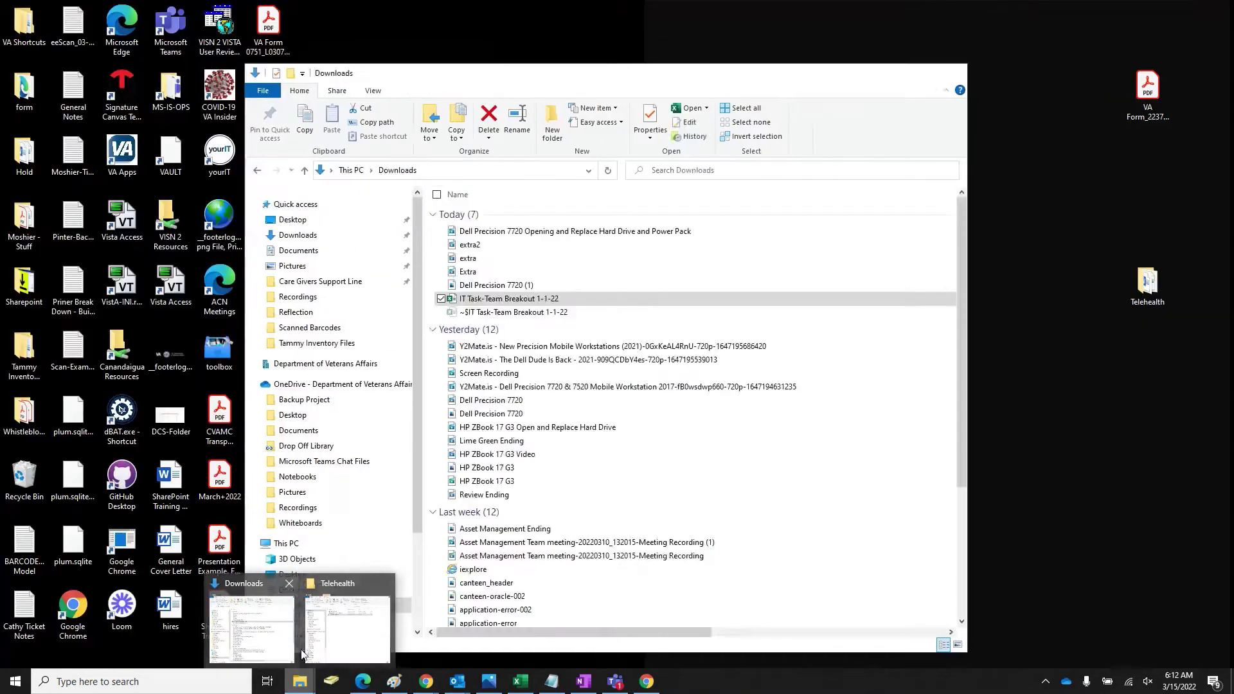
{"action": "left_click", "coordinate": [322, 647]}
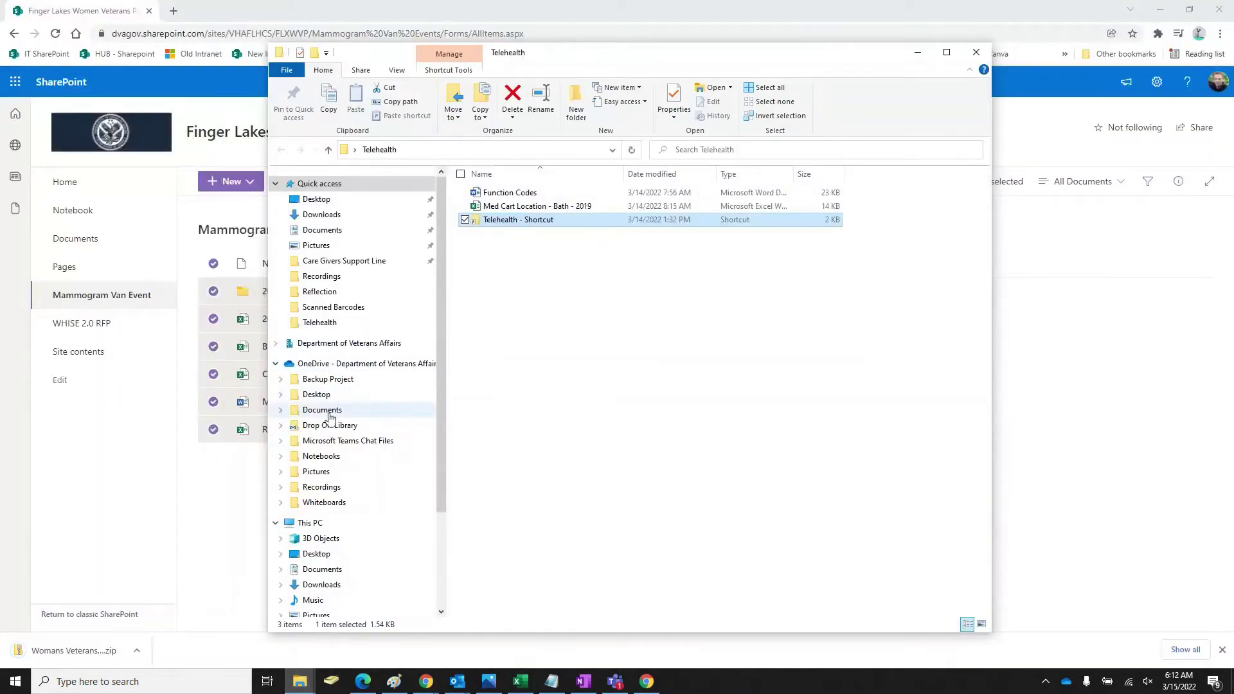
{"action": "left_click", "coordinate": [327, 569]}
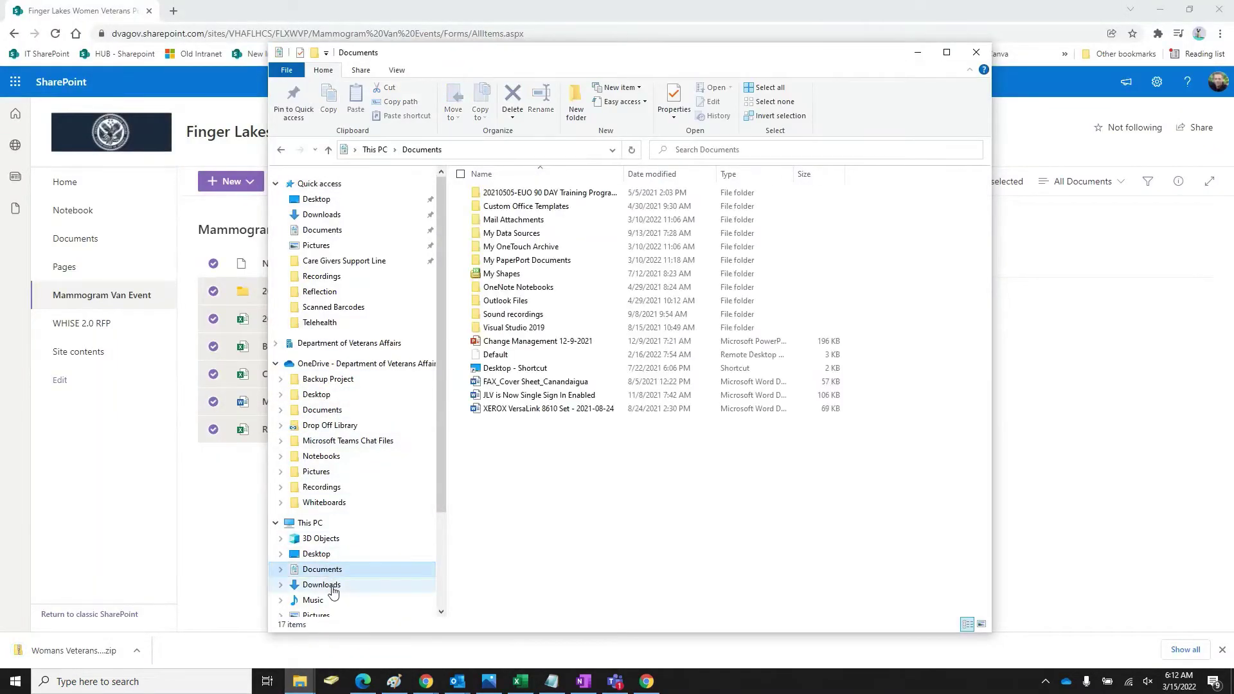
{"action": "left_click", "coordinate": [329, 585]}
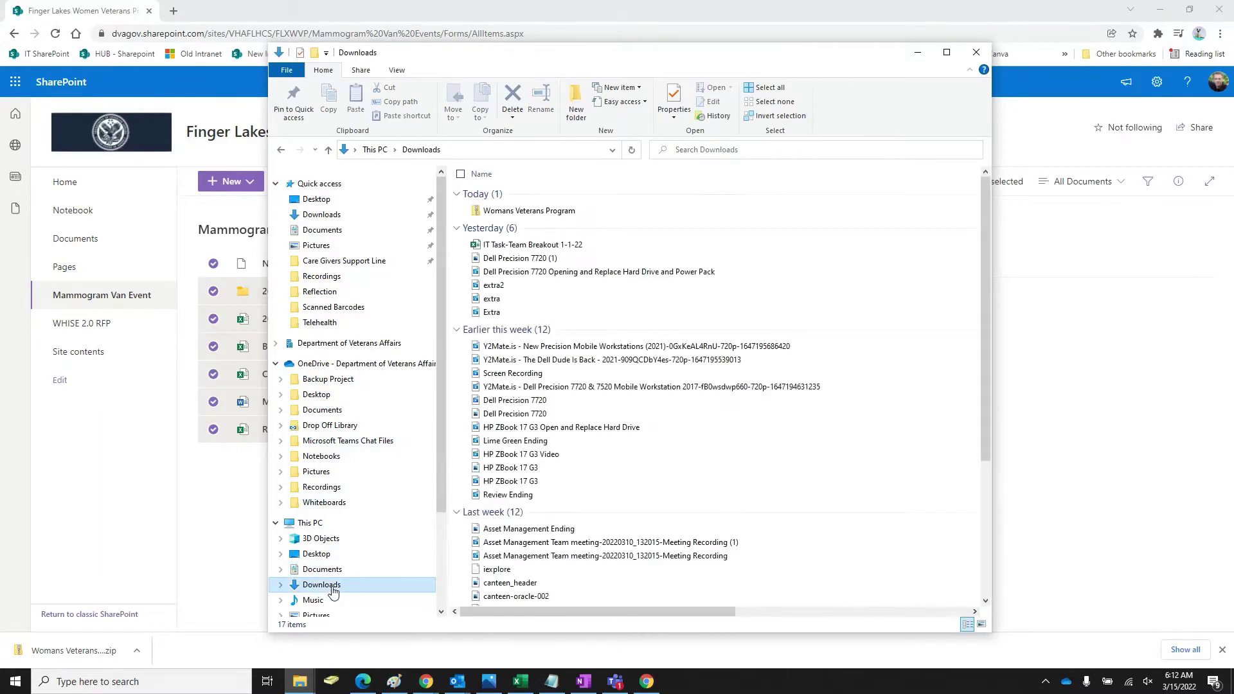
{"action": "double_click", "coordinate": [545, 212]}
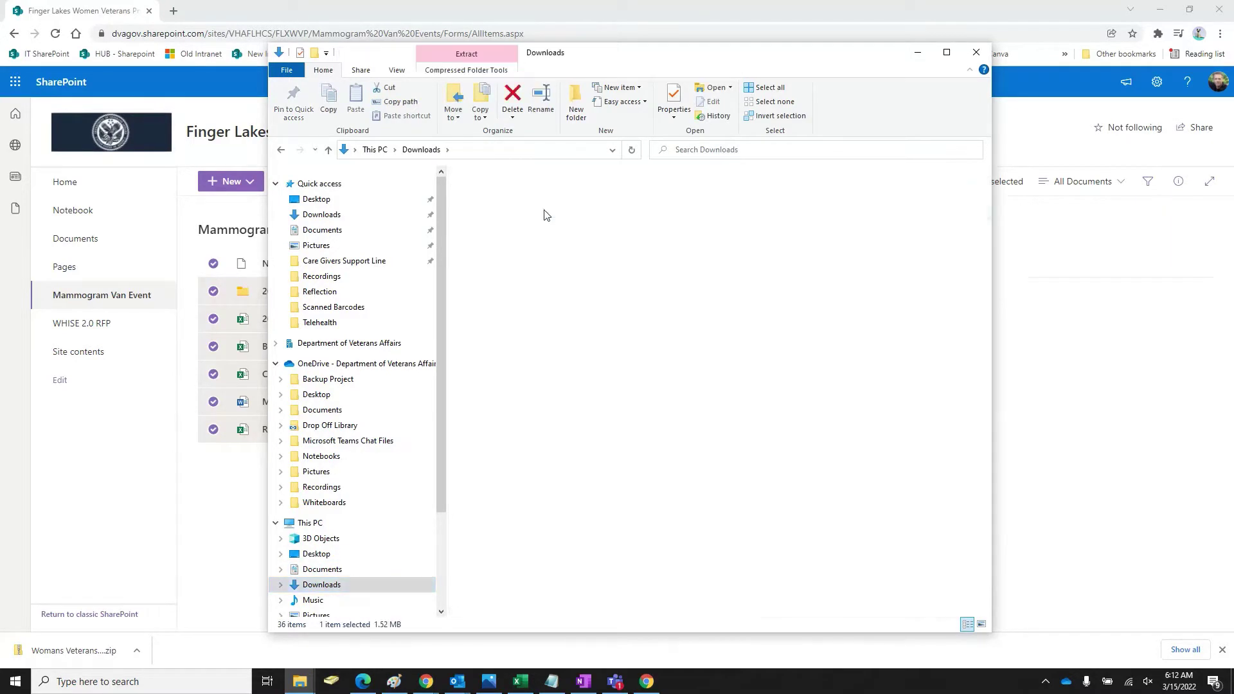
{"action": "left_click", "coordinate": [329, 151]}
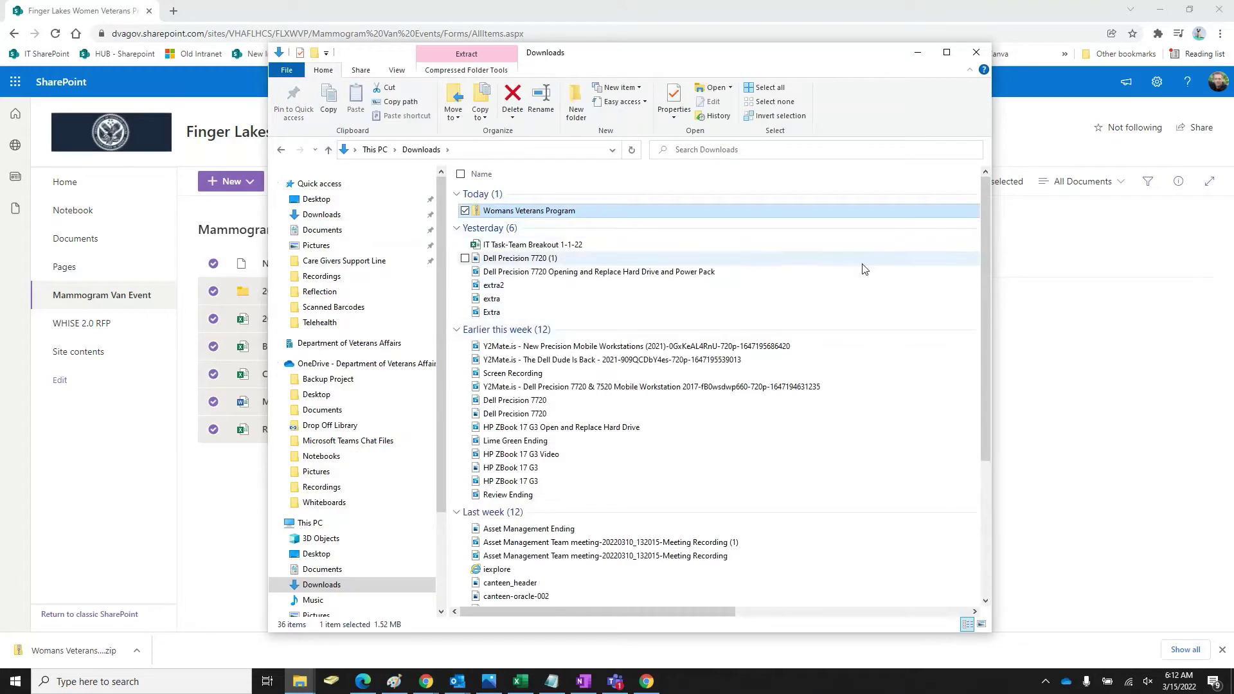
Create a new folder in Downloads named 'Womans Veteran Program'
{"action": "right_click", "coordinate": [908, 245]}
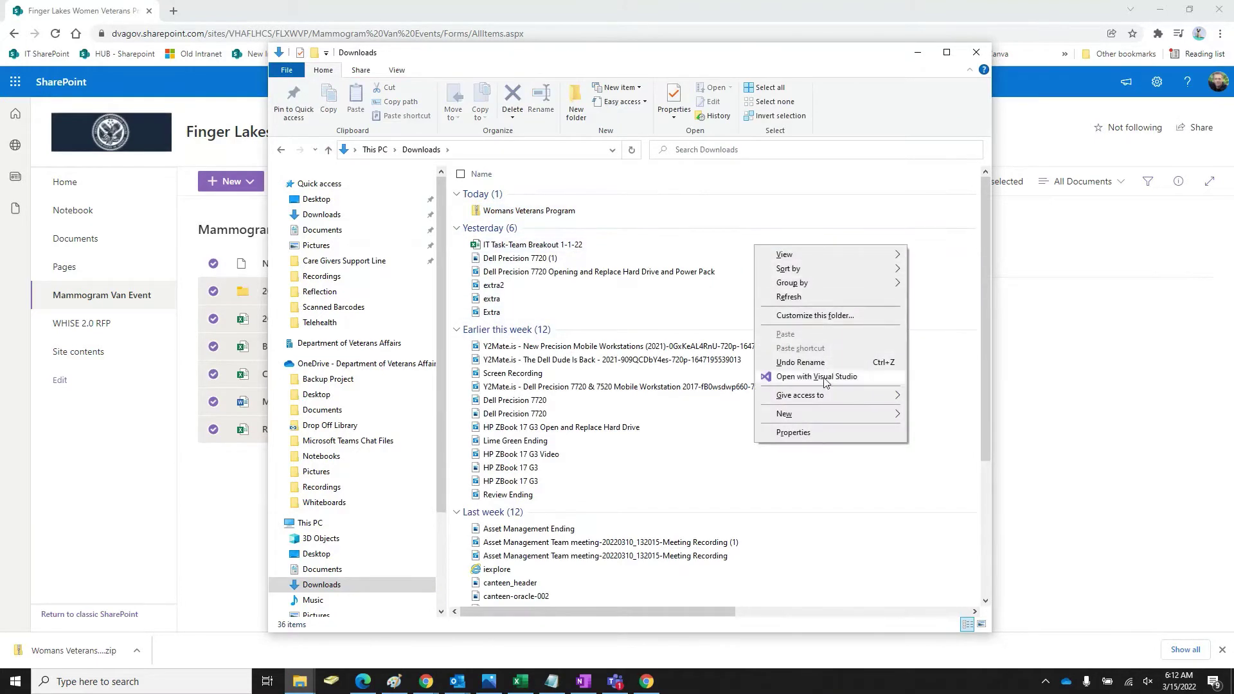
{"action": "mouse_move", "coordinate": [791, 413]}
{"action": "left_click", "coordinate": [935, 418]}
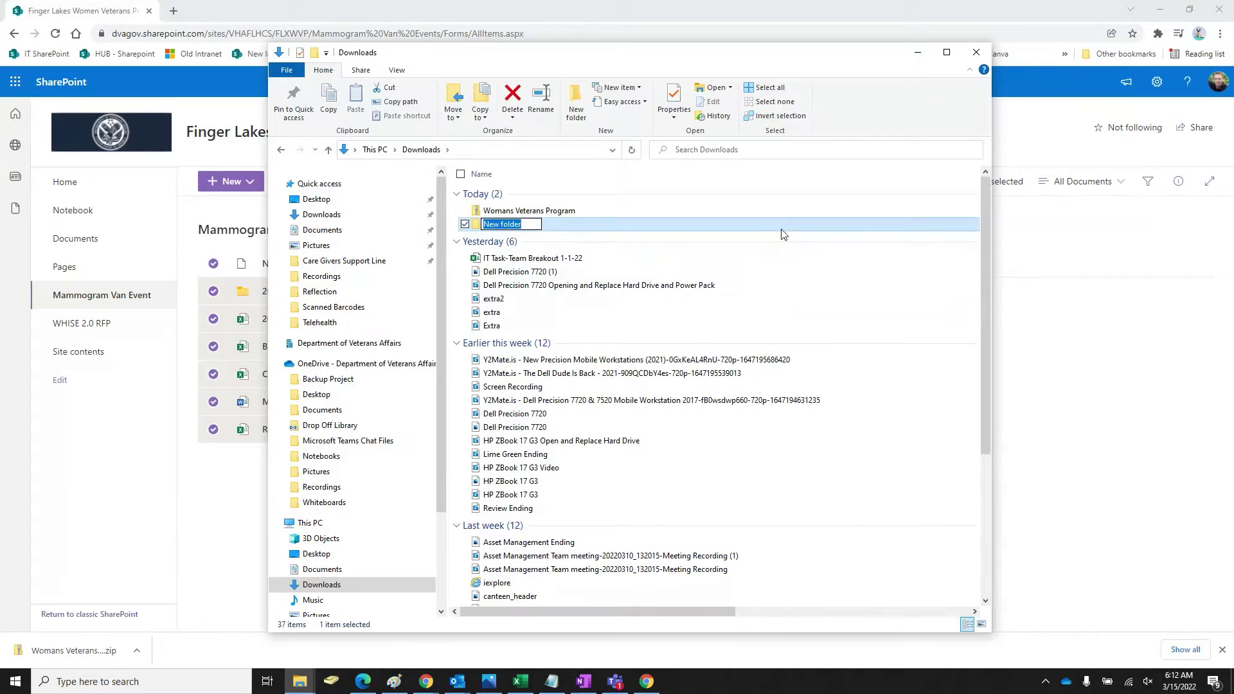
{"action": "type", "text": "Womans Veteran Program"}
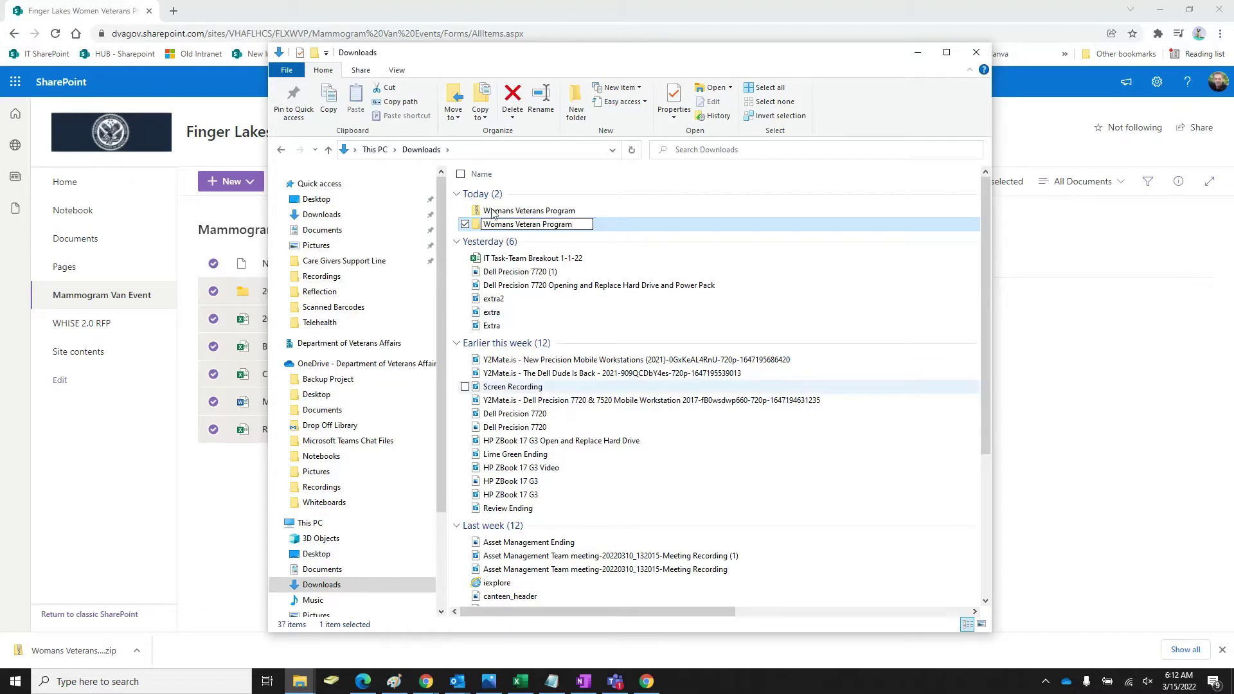
{"action": "left_click", "coordinate": [495, 212]}
Copy the six files out of the zip and paste them into the Womans Veteran Program folder
{"action": "left_click", "coordinate": [504, 224]}
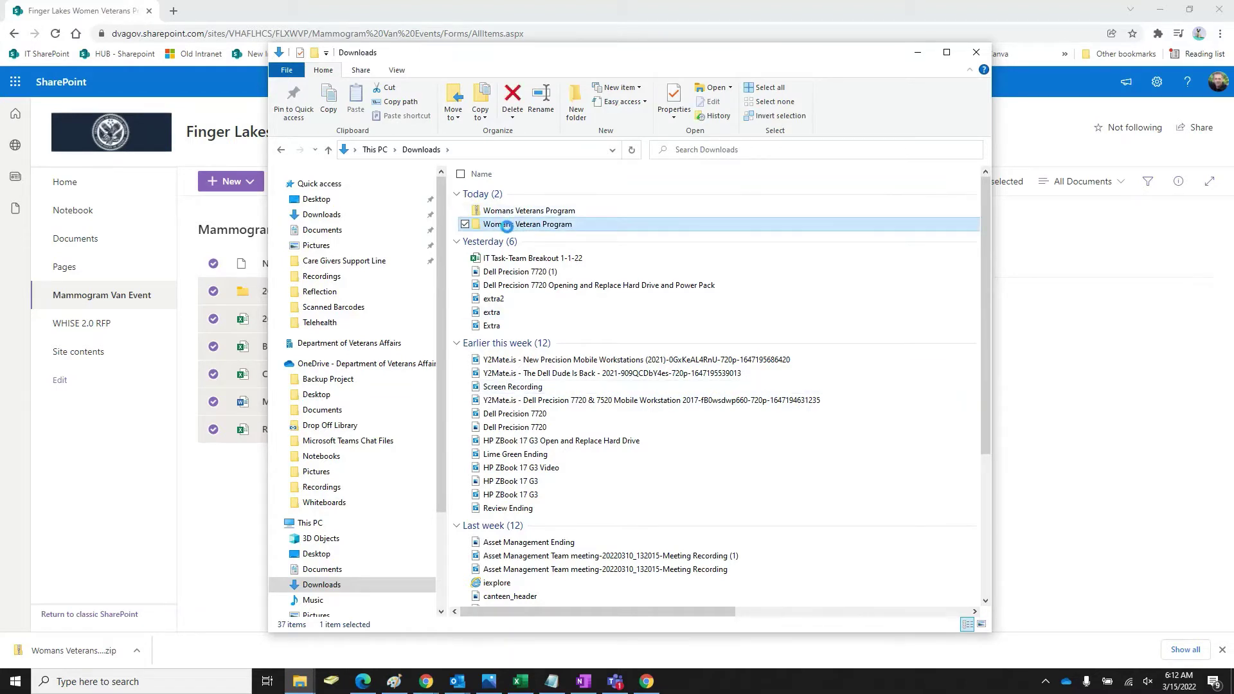
{"action": "double_click", "coordinate": [554, 211]}
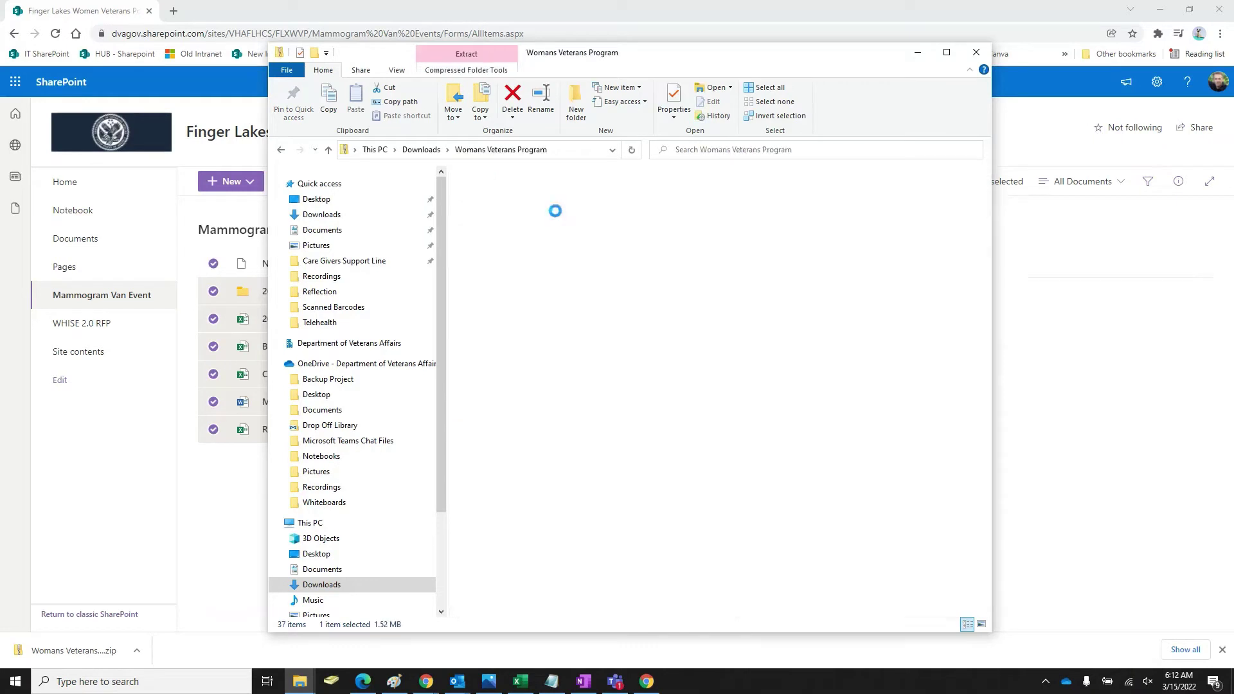
{"action": "left_click_drag", "start_coordinate": [811, 392], "coordinate": [511, 183]}
{"action": "right_click", "coordinate": [531, 231]}
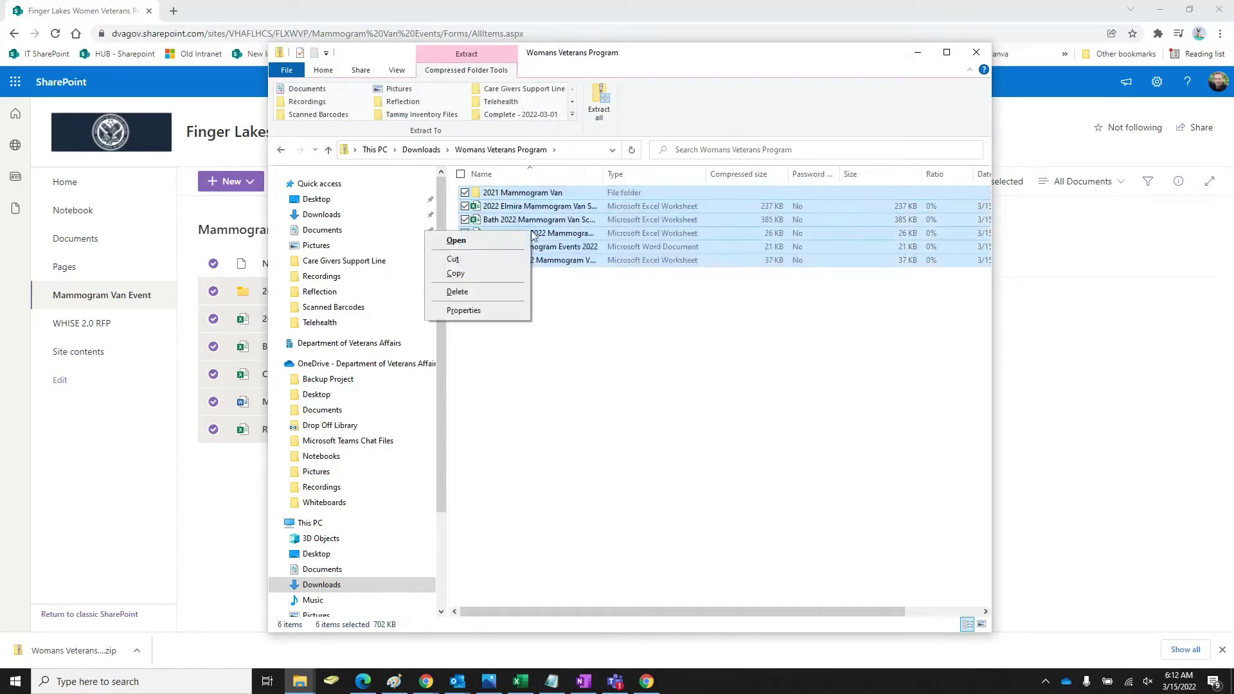
{"action": "left_click", "coordinate": [473, 275]}
{"action": "left_click", "coordinate": [328, 149]}
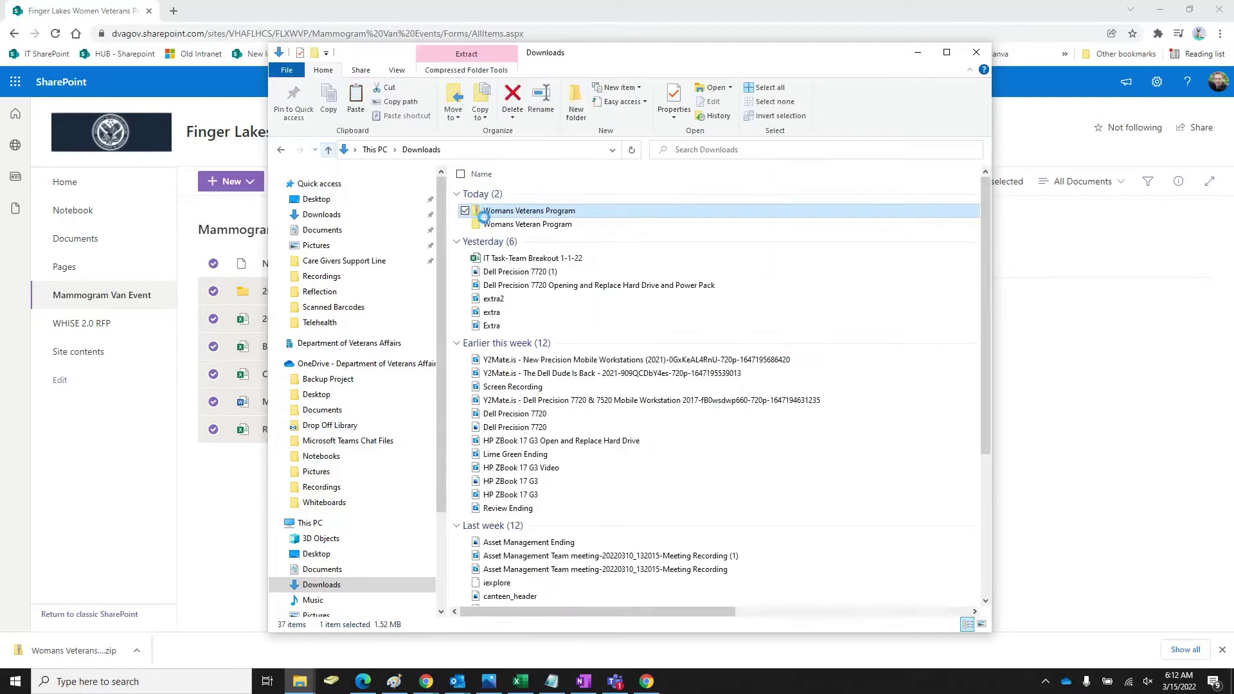
{"action": "double_click", "coordinate": [501, 224]}
{"action": "right_click", "coordinate": [538, 266]}
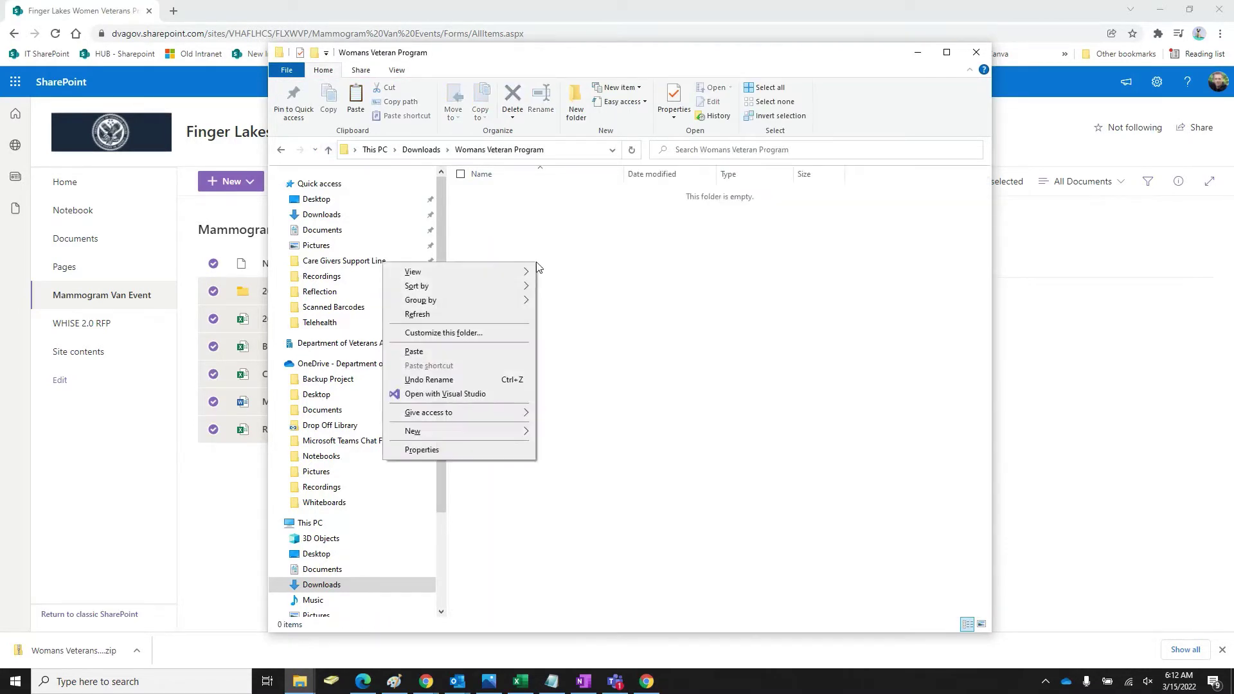
{"action": "left_click", "coordinate": [441, 351]}
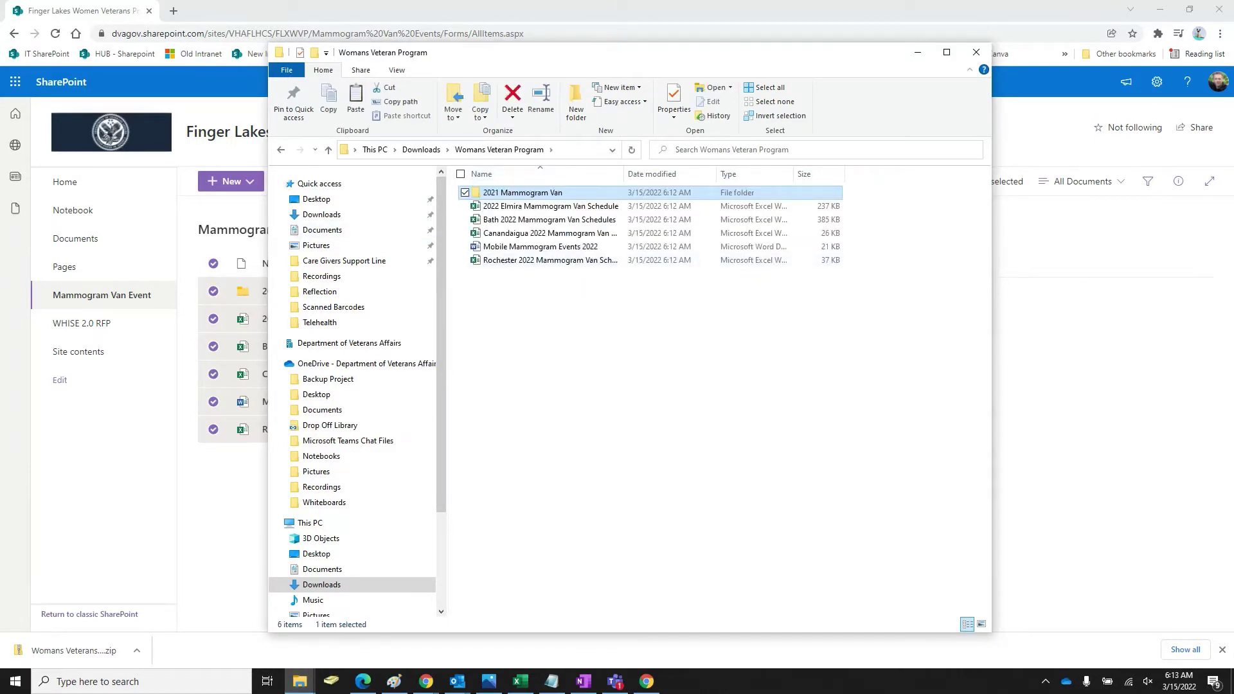
{"action": "left_click_drag", "start_coordinate": [708, 55], "coordinate": [1233, 19]}
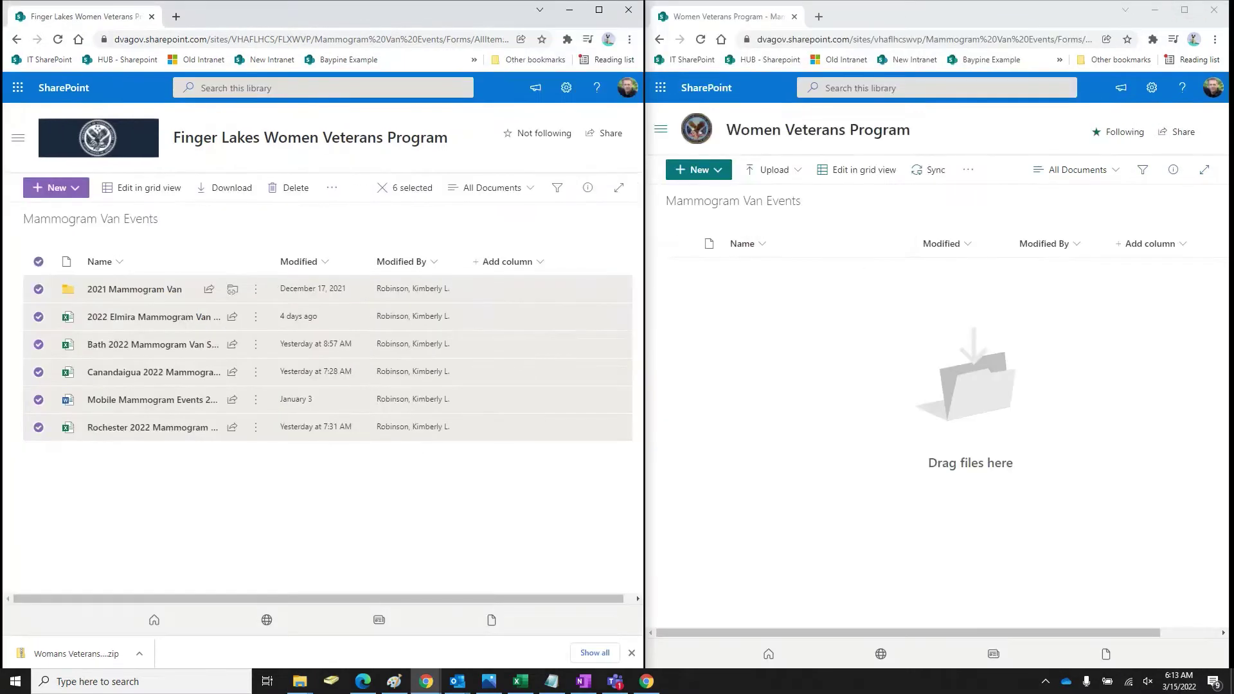
Drag all six extracted files onto the Women Veterans Program Mammogram Van Events library
{"action": "left_click", "coordinate": [300, 681]}
{"action": "left_click_drag", "start_coordinate": [203, 231], "coordinate": [493, 411]}
{"action": "key", "text": "ctrl+a"}
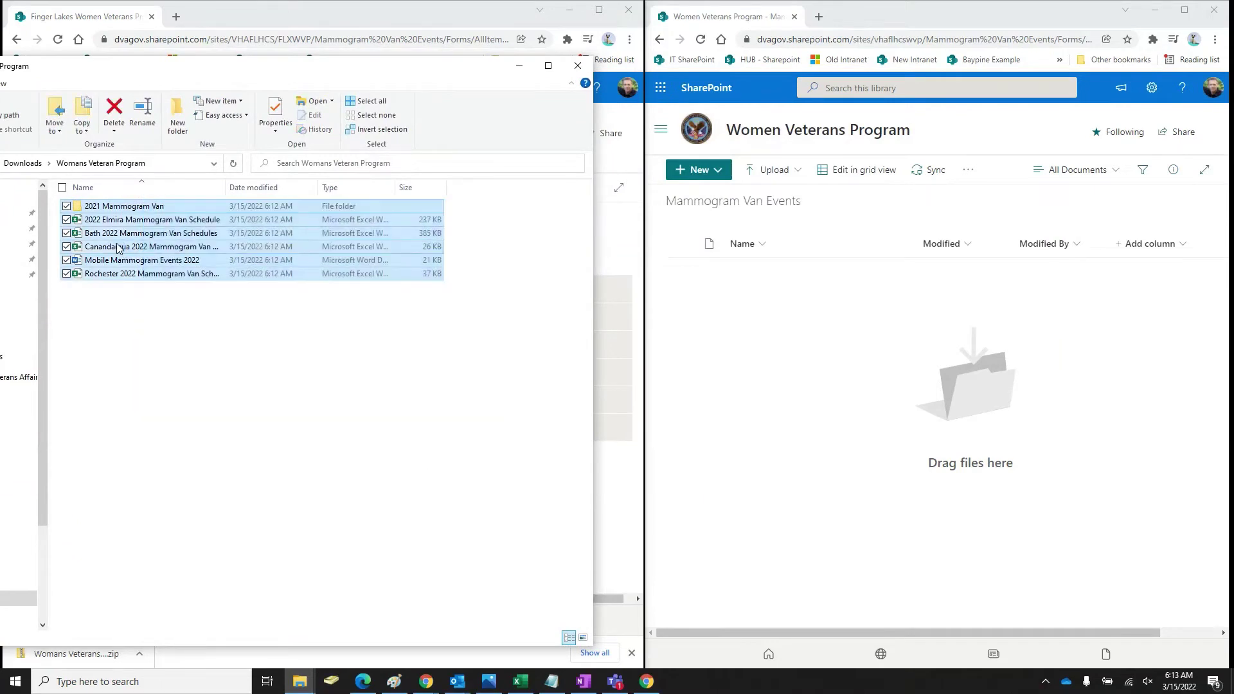
{"action": "left_click_drag", "start_coordinate": [117, 248], "coordinate": [310, 354]}
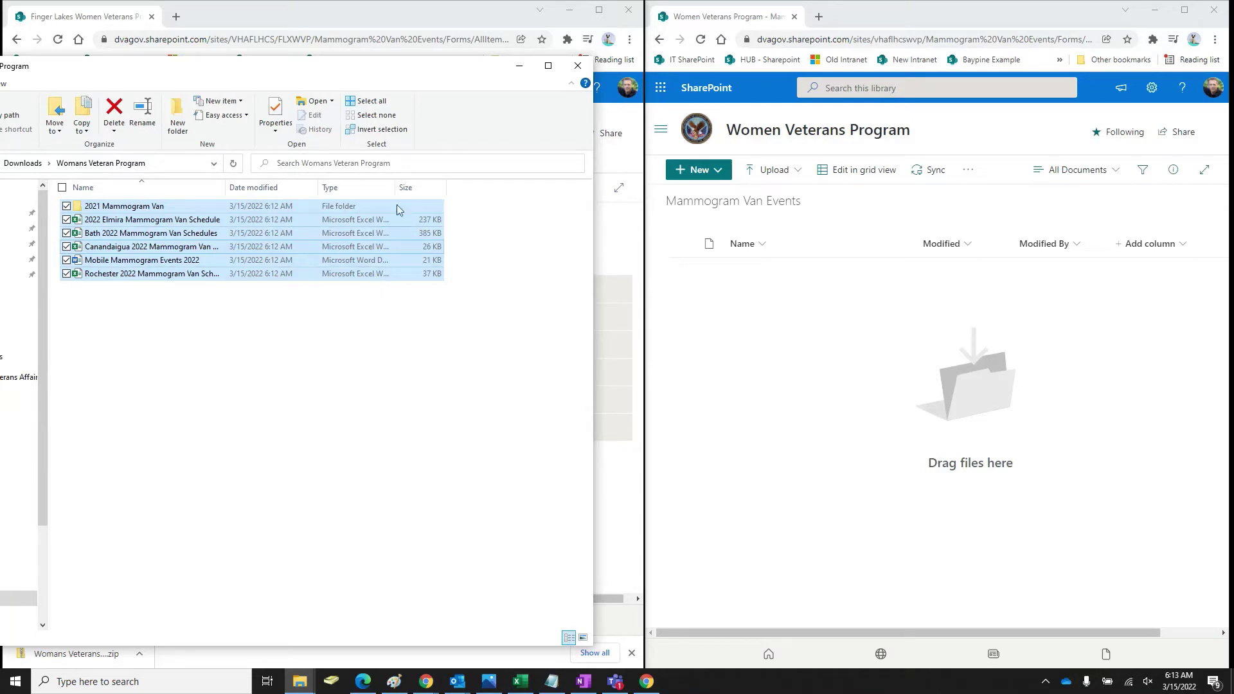
{"action": "left_click", "coordinate": [519, 66]}
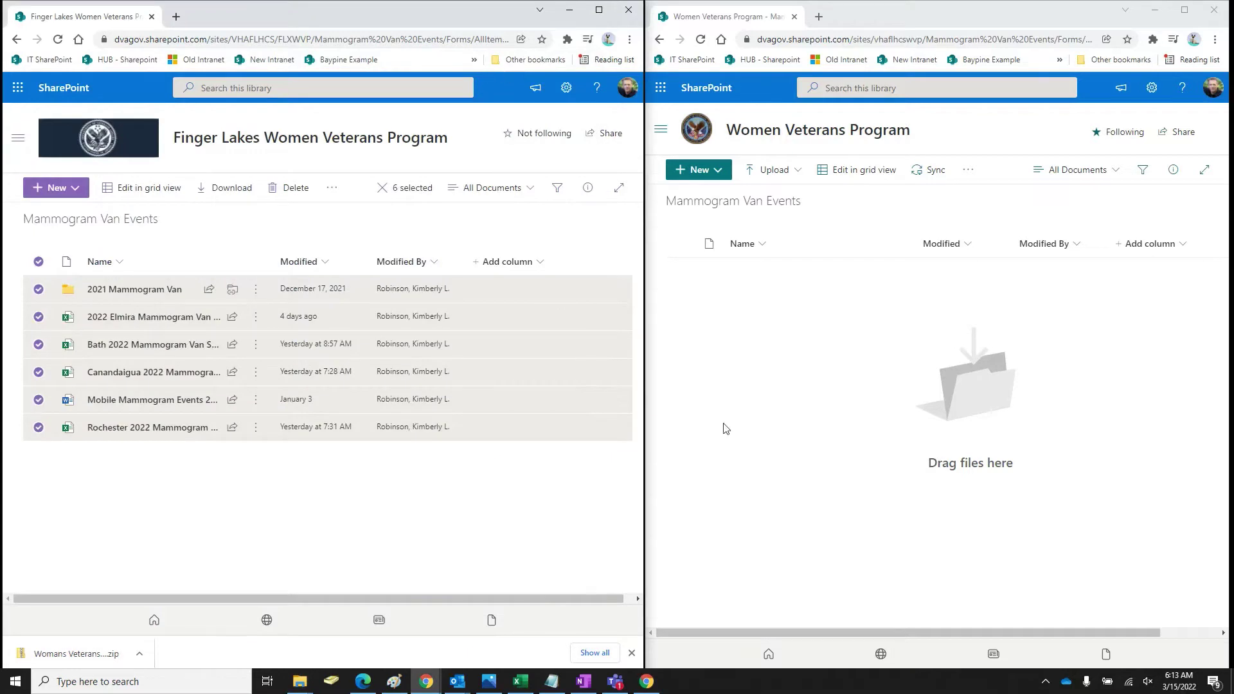
Clear the Finger Lakes library selection and compare the two sites' web addresses
{"action": "left_click", "coordinate": [462, 575]}
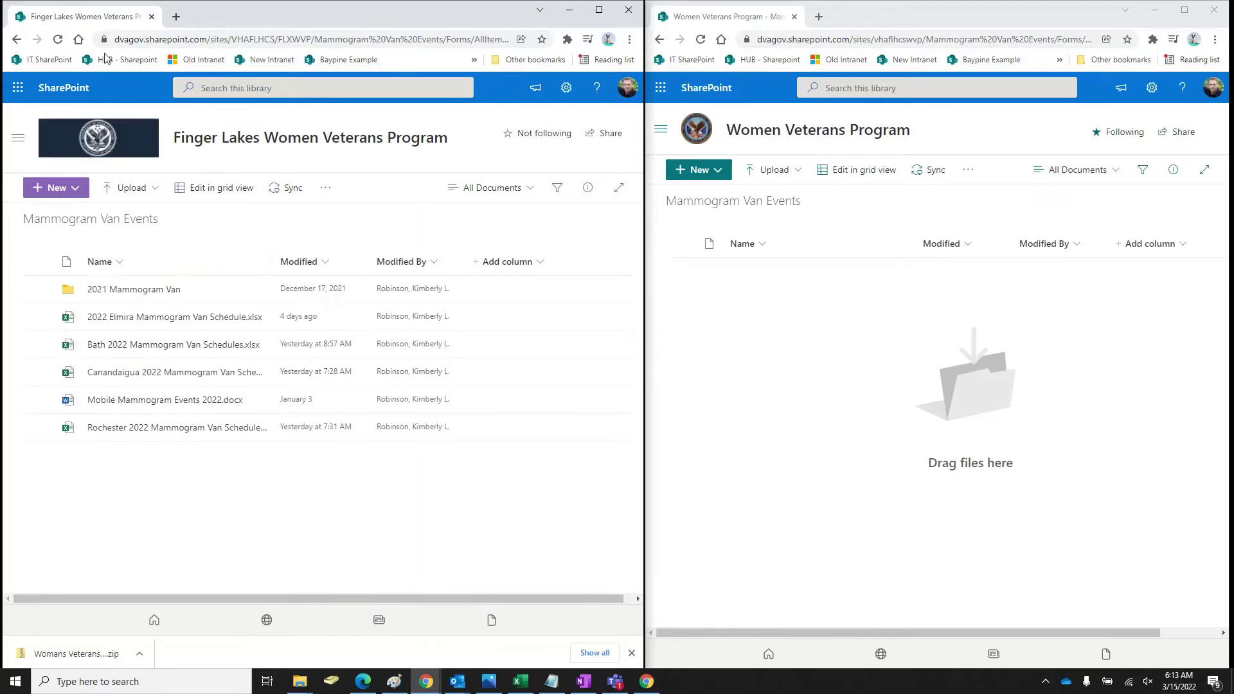
{"action": "left_click_drag", "start_coordinate": [850, 39], "coordinate": [732, 33]}
{"action": "left_click_drag", "start_coordinate": [116, 39], "coordinate": [242, 43]}
{"action": "left_click_drag", "start_coordinate": [882, 39], "coordinate": [701, 40]}
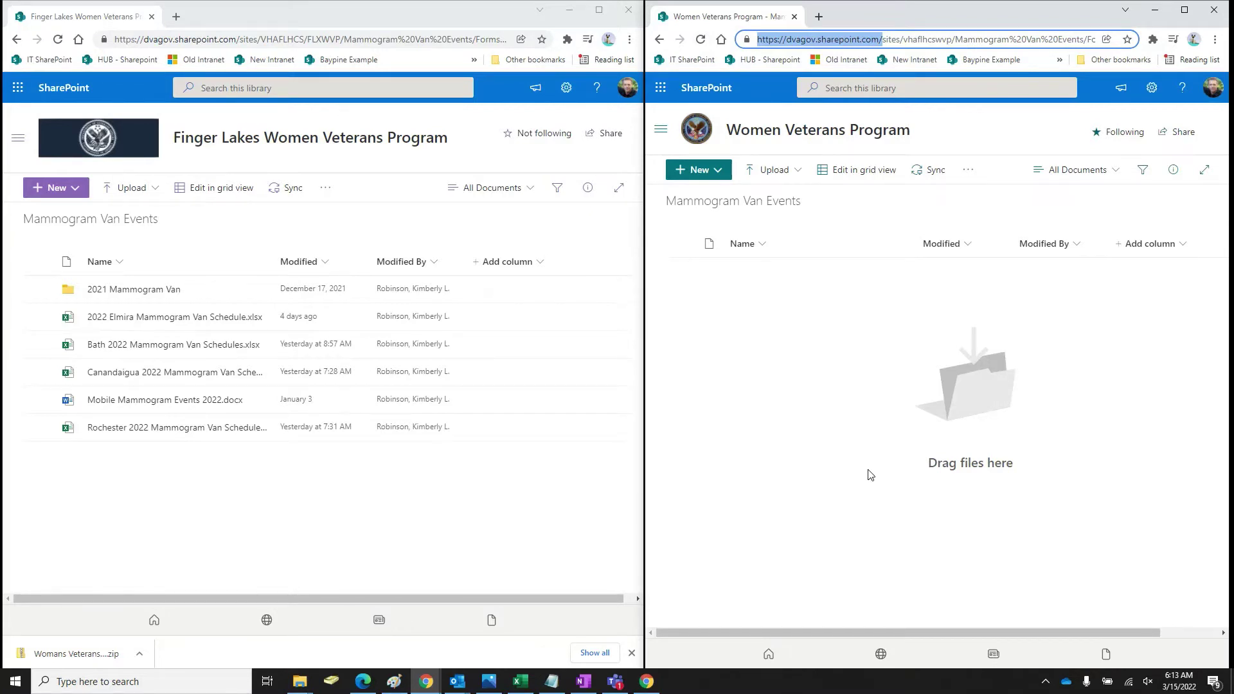
Select all six items in the Finger Lakes Mammogram Van Events library
{"action": "left_click", "coordinate": [598, 10]}
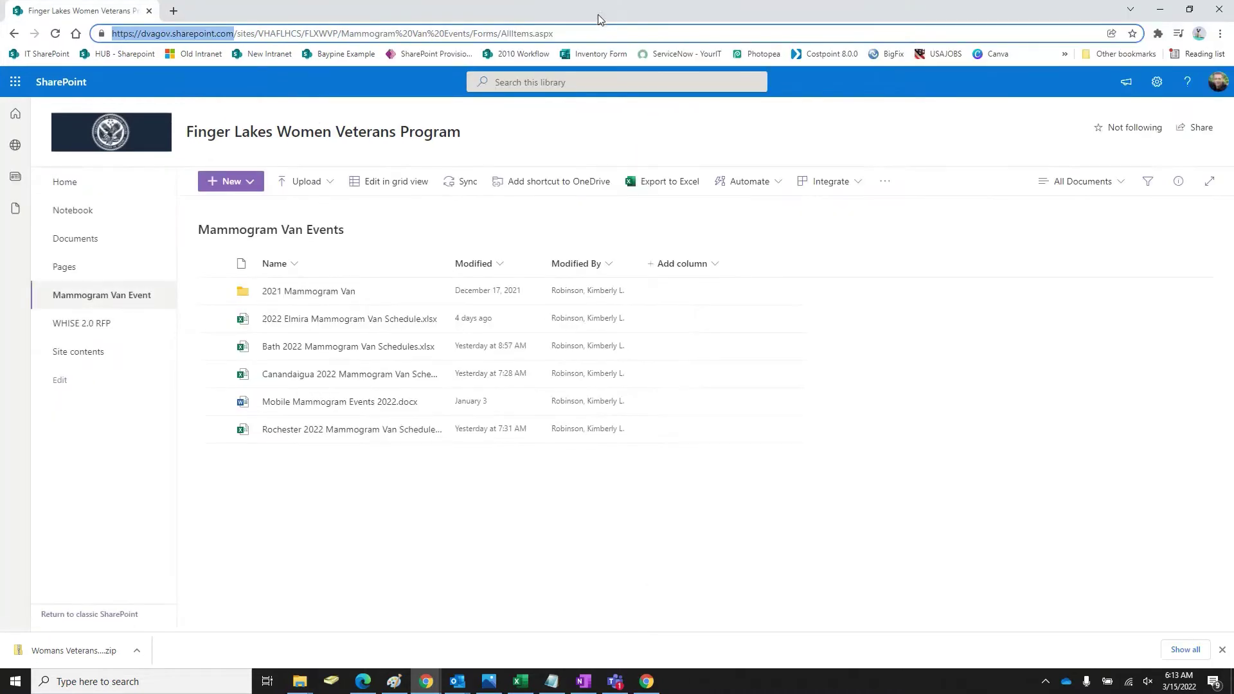
{"action": "left_click", "coordinate": [213, 265]}
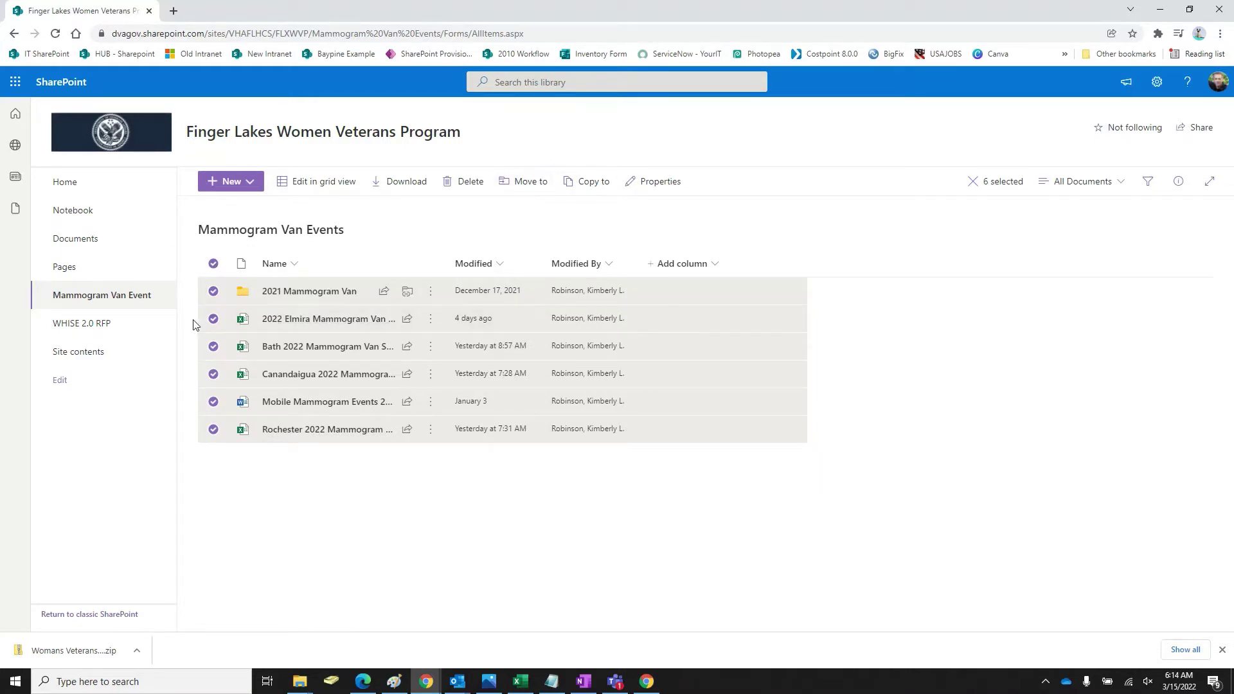
{"action": "mouse_move", "coordinate": [334, 358]}
{"action": "left_click", "coordinate": [1189, 10]}
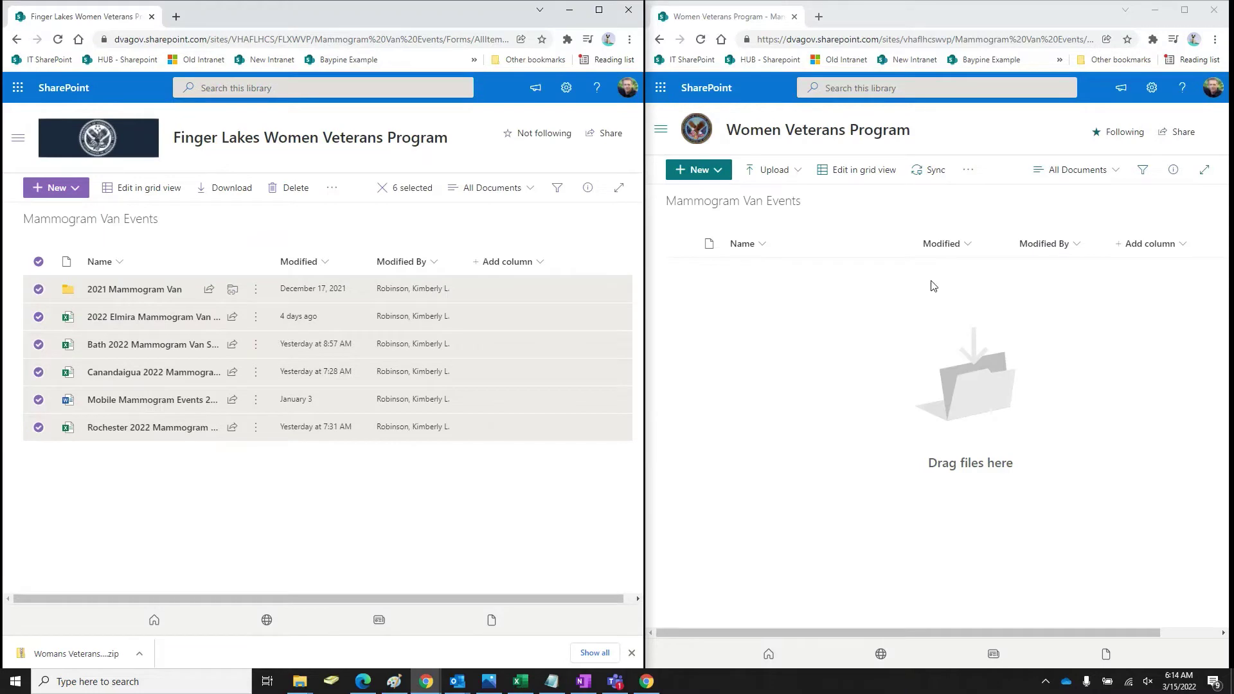
{"action": "left_click", "coordinate": [600, 12]}
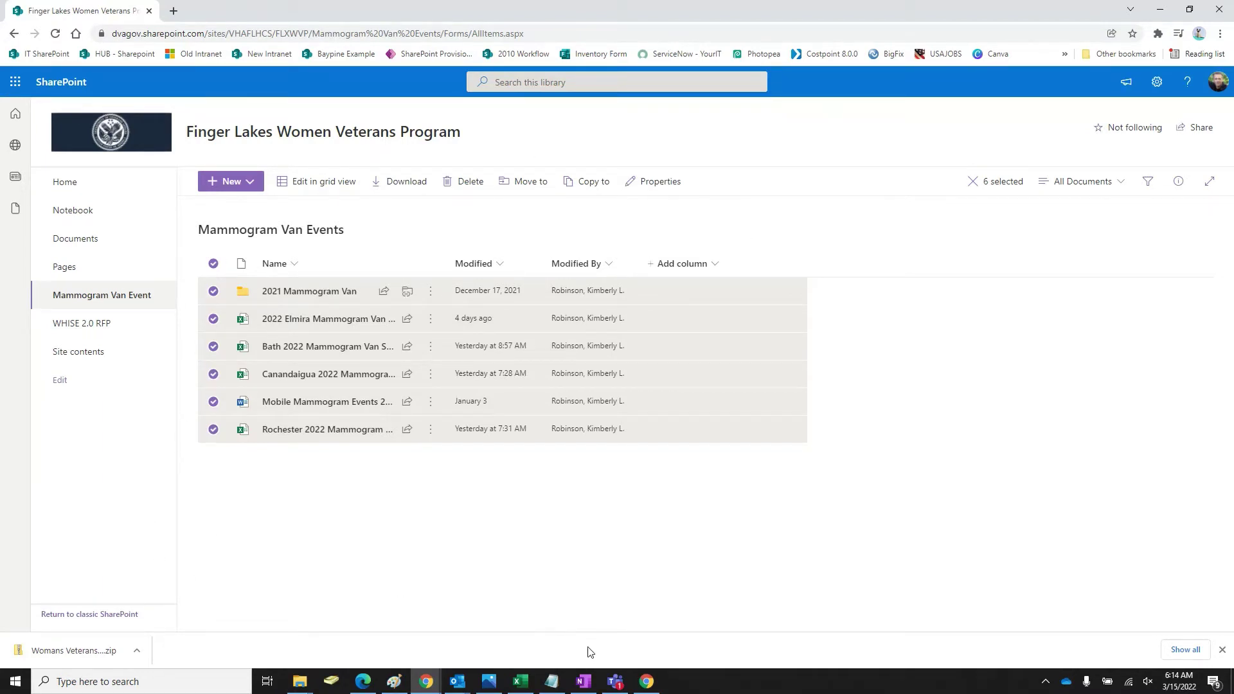
{"action": "left_click", "coordinate": [1190, 9]}
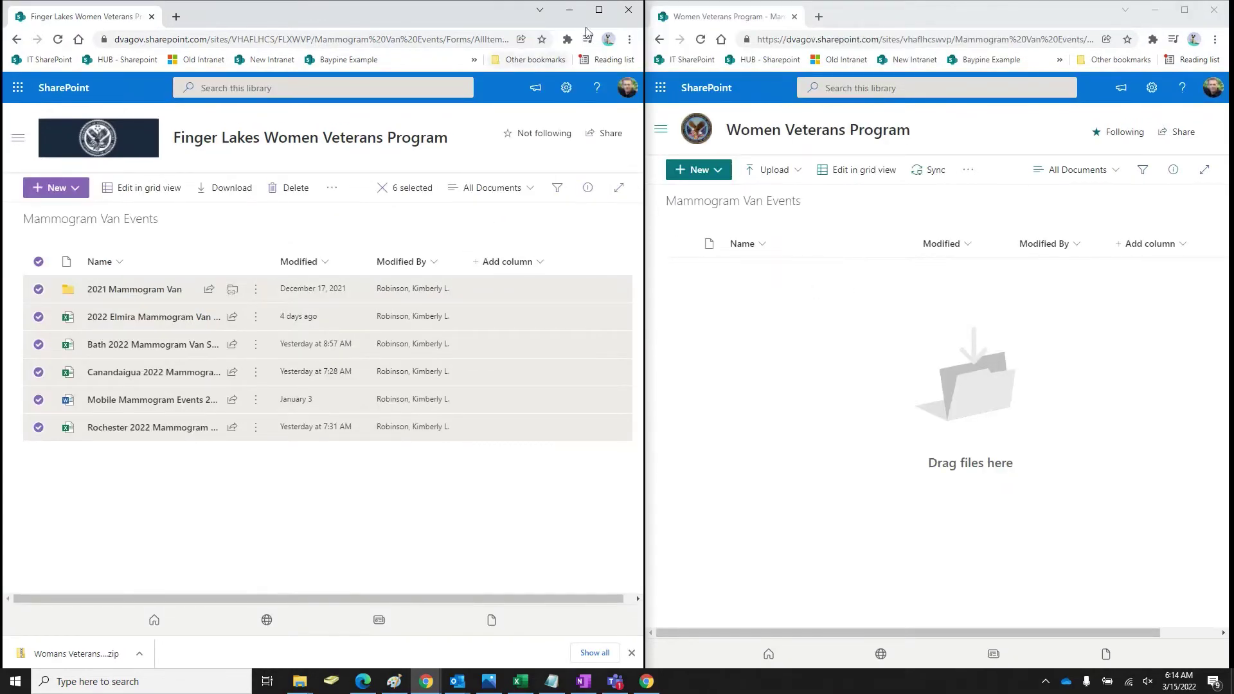
{"action": "left_click", "coordinate": [598, 10]}
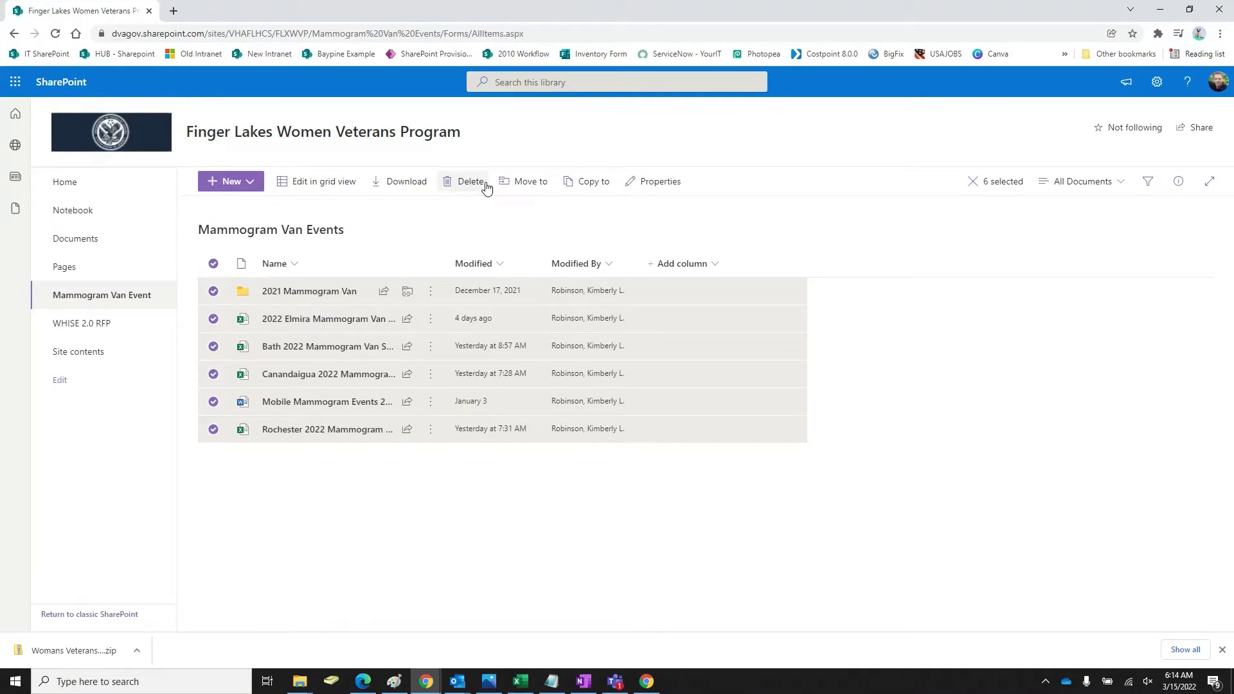
Copy the selected items to the Women Veterans Program site's Mammogram Van Events library
{"action": "left_click", "coordinate": [586, 183]}
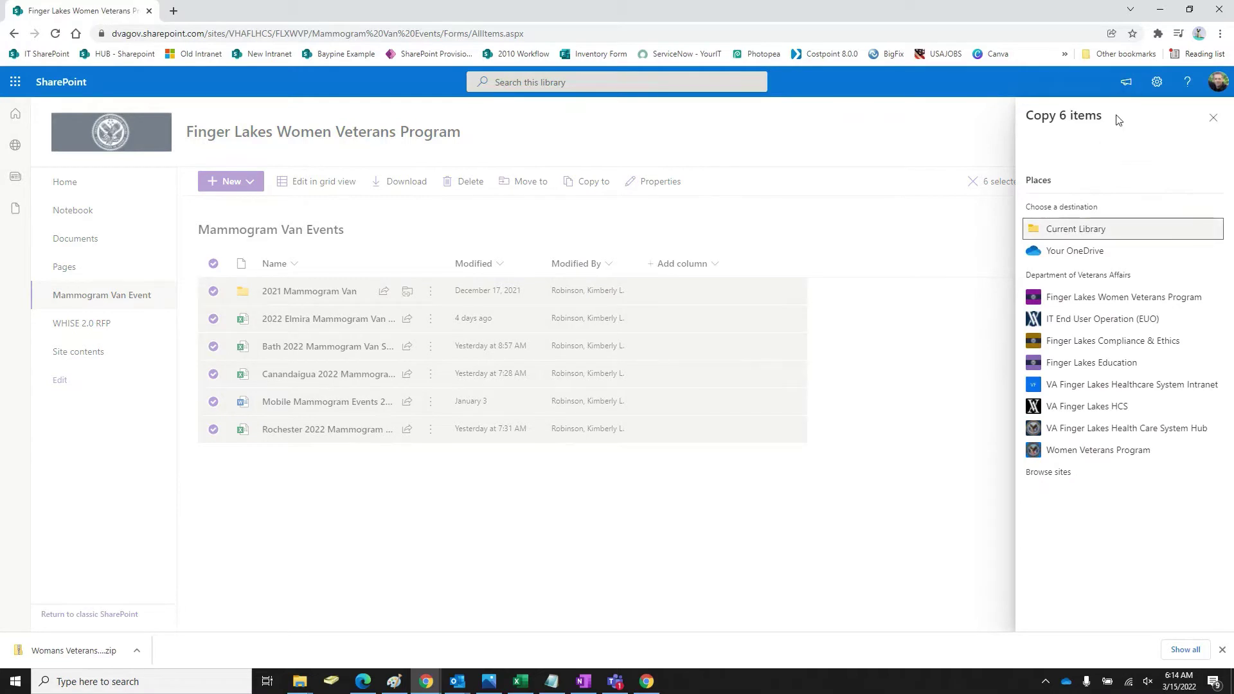
{"action": "left_click", "coordinate": [1046, 478]}
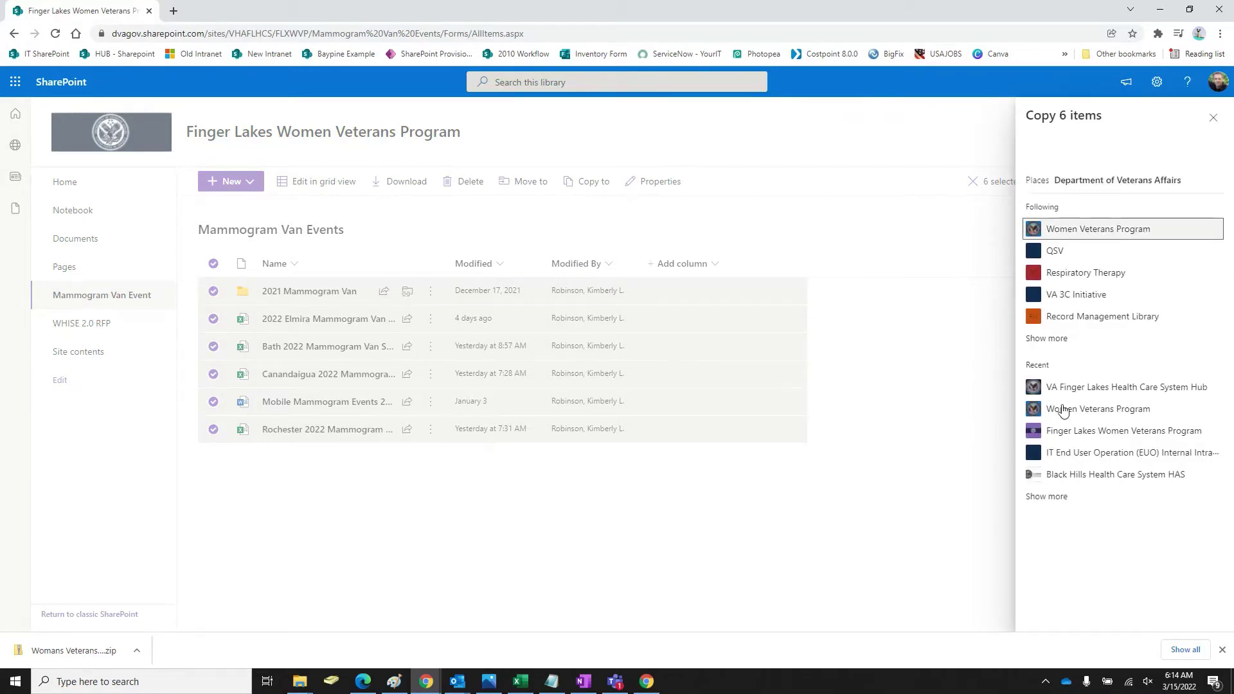
{"action": "left_click", "coordinate": [1053, 339]}
{"action": "left_click", "coordinate": [1114, 231]}
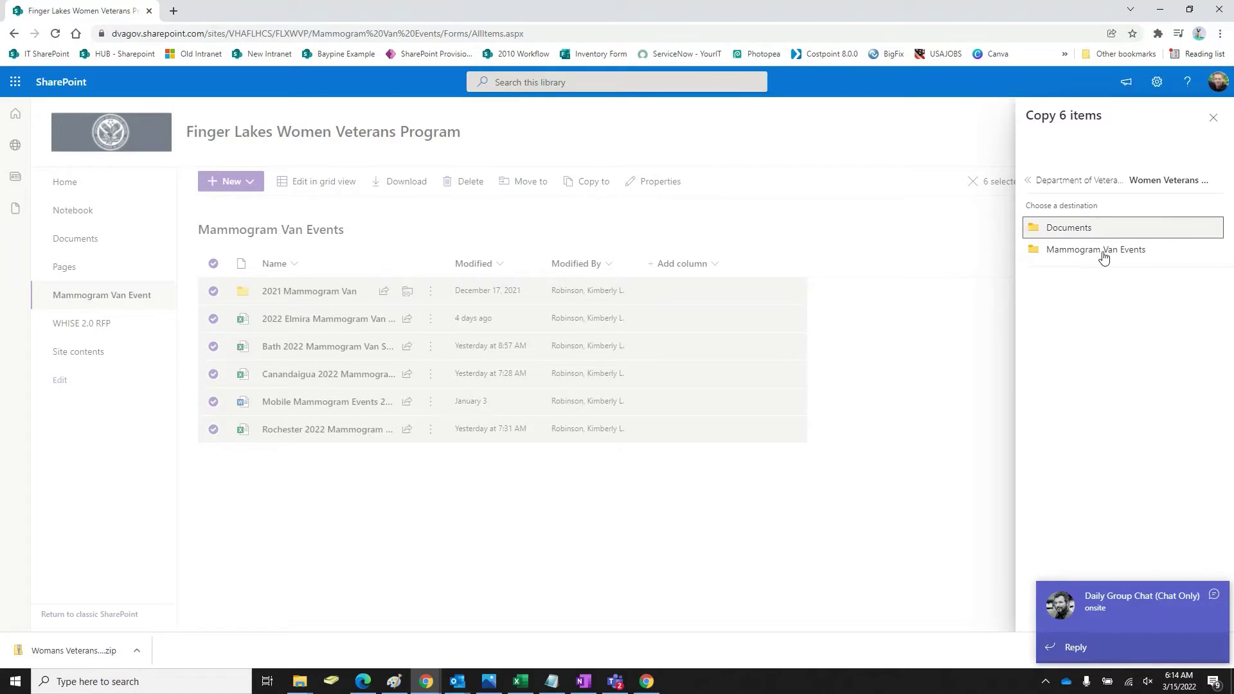
{"action": "left_click", "coordinate": [1104, 251]}
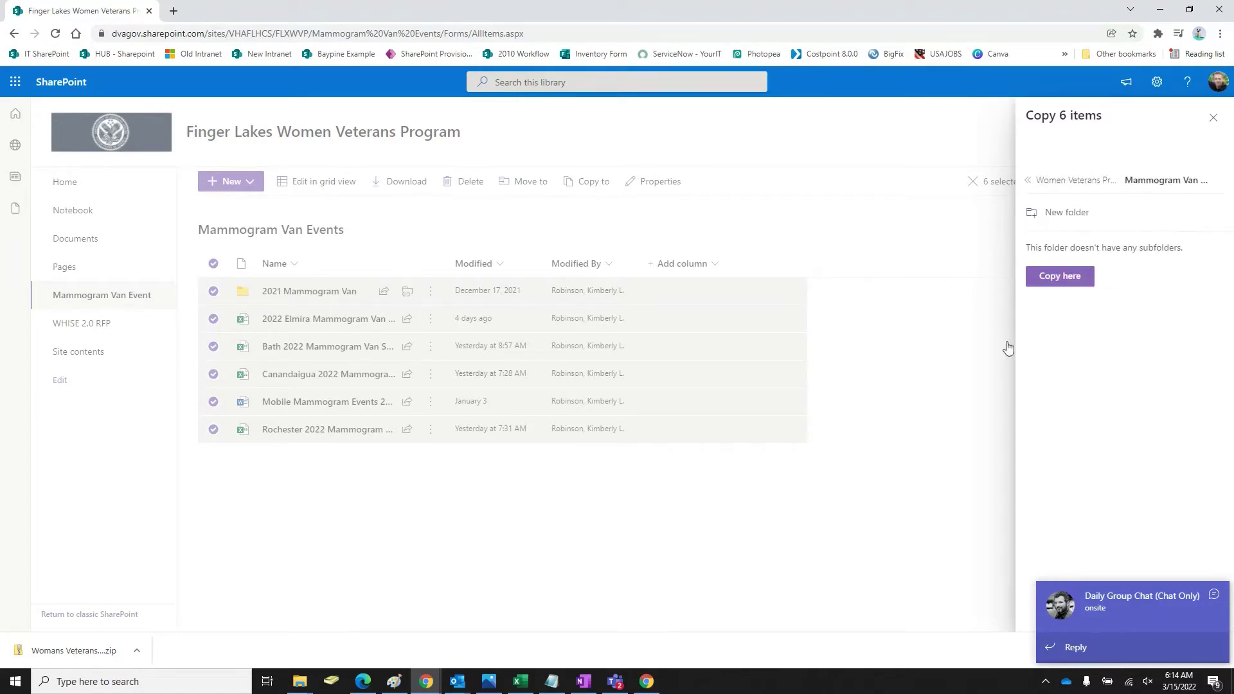
{"action": "left_click", "coordinate": [1071, 281]}
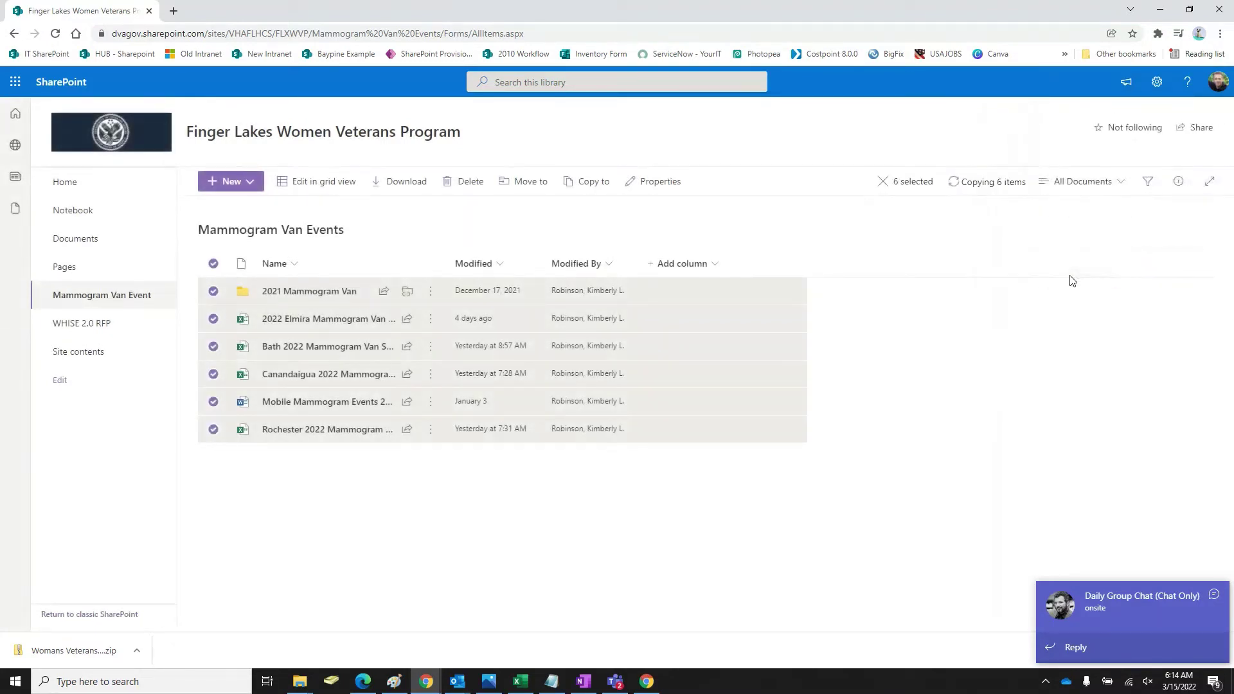
Refresh the Women Veterans Program library to show the six copies, then open Finger Lakes Site contents
{"action": "left_click", "coordinate": [1189, 9]}
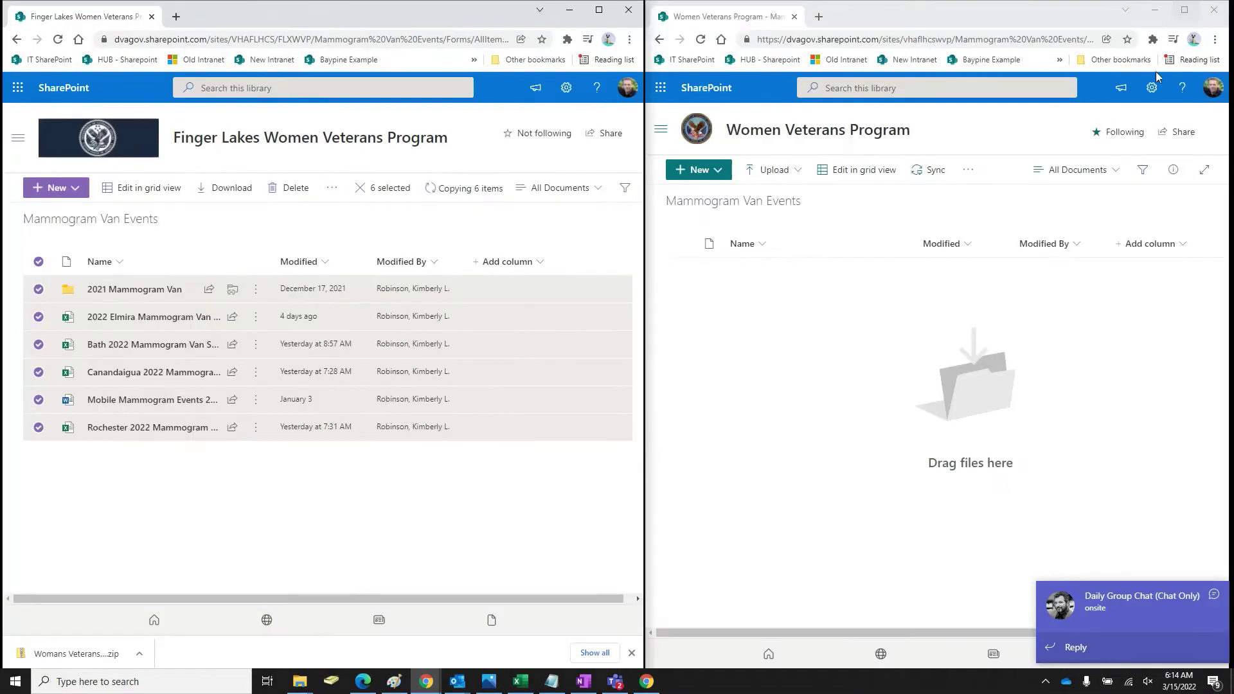
{"action": "left_click", "coordinate": [701, 40]}
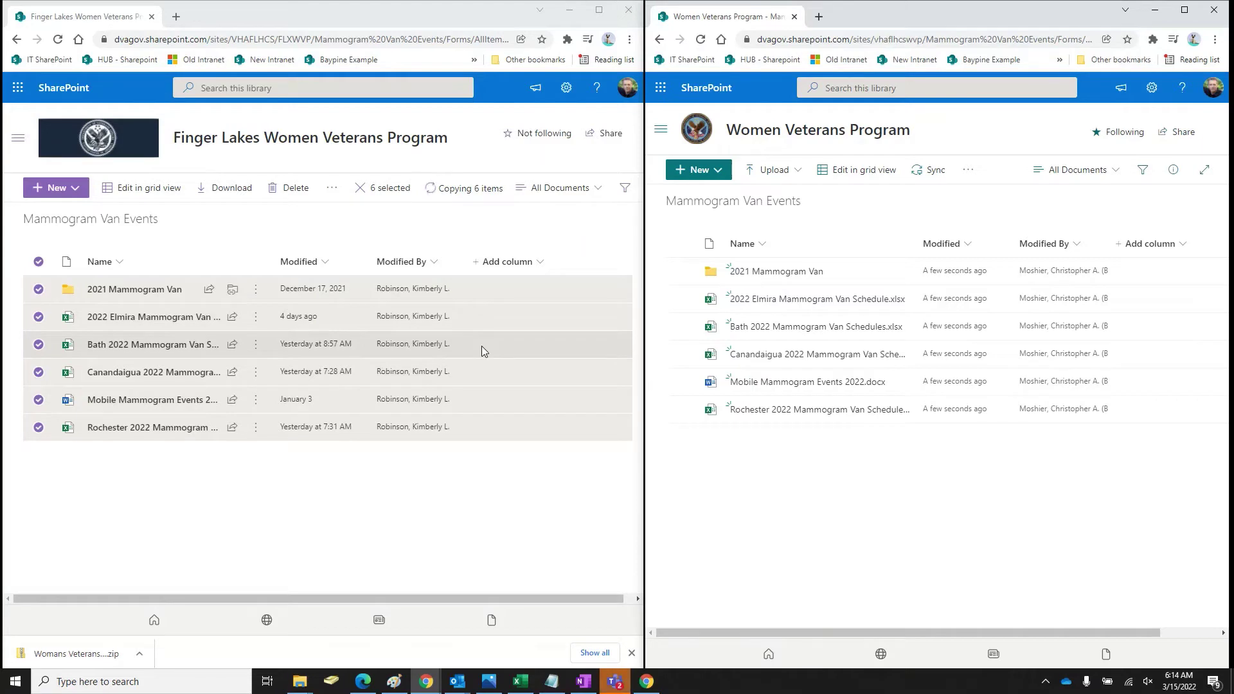
{"action": "left_click", "coordinate": [566, 89]}
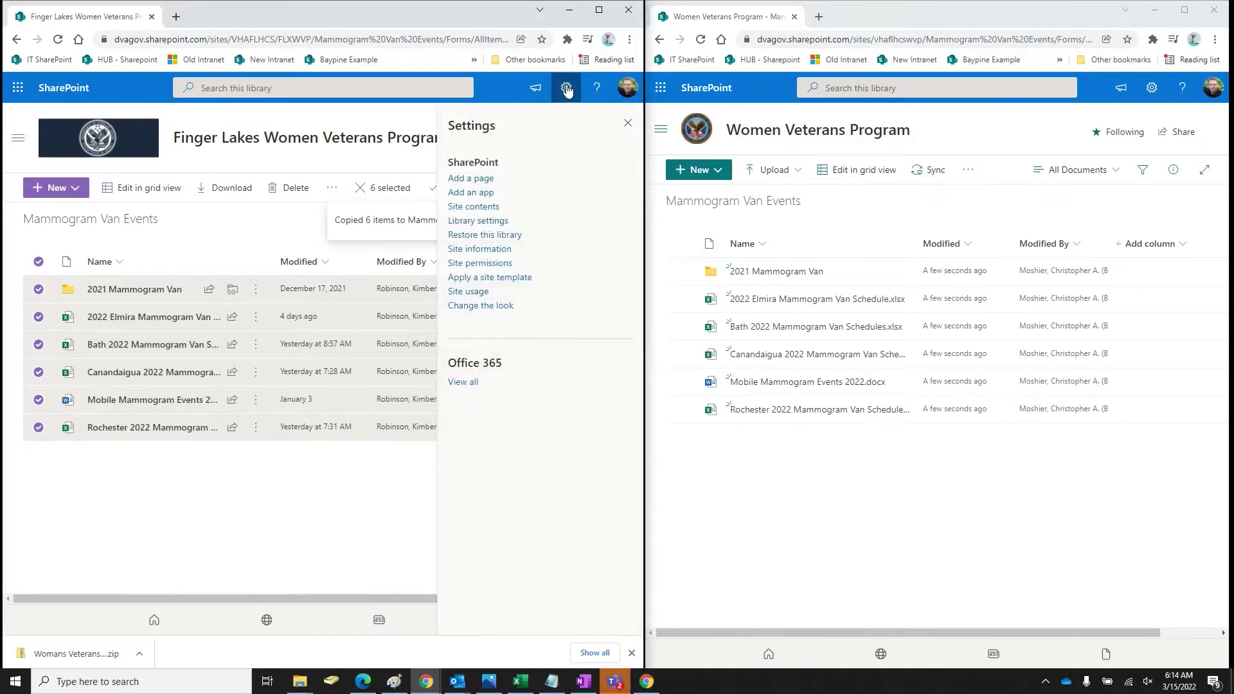
{"action": "left_click", "coordinate": [474, 206]}
Show Women Veterans Program site contents and review the old site's WHISE 2.0 RFP library
{"action": "left_click", "coordinate": [1151, 87]}
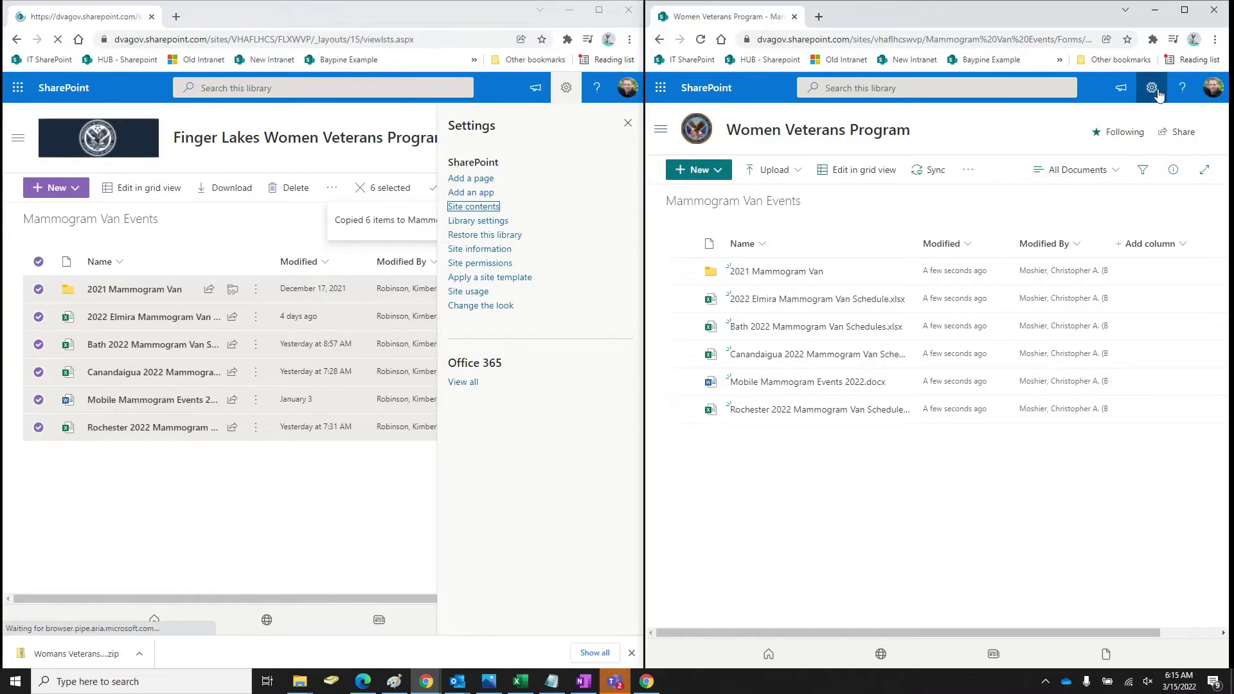
{"action": "left_click", "coordinate": [1078, 212]}
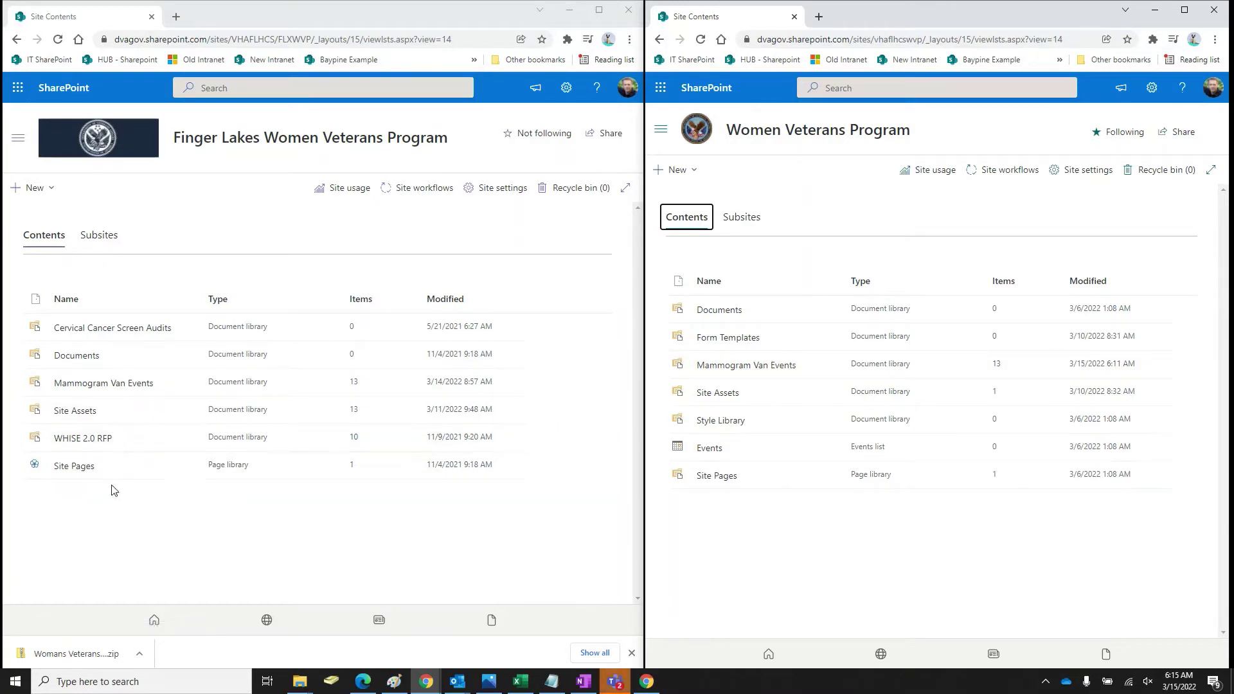
{"action": "left_click", "coordinate": [93, 443]}
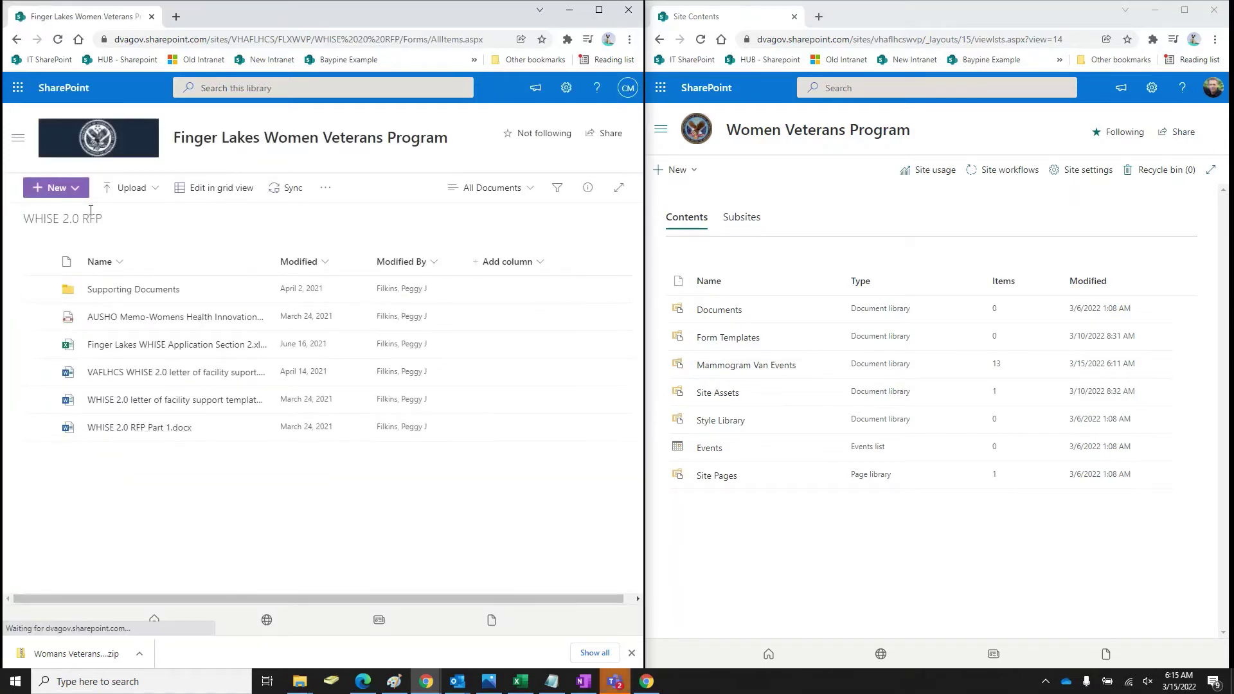
{"action": "left_click", "coordinate": [18, 40]}
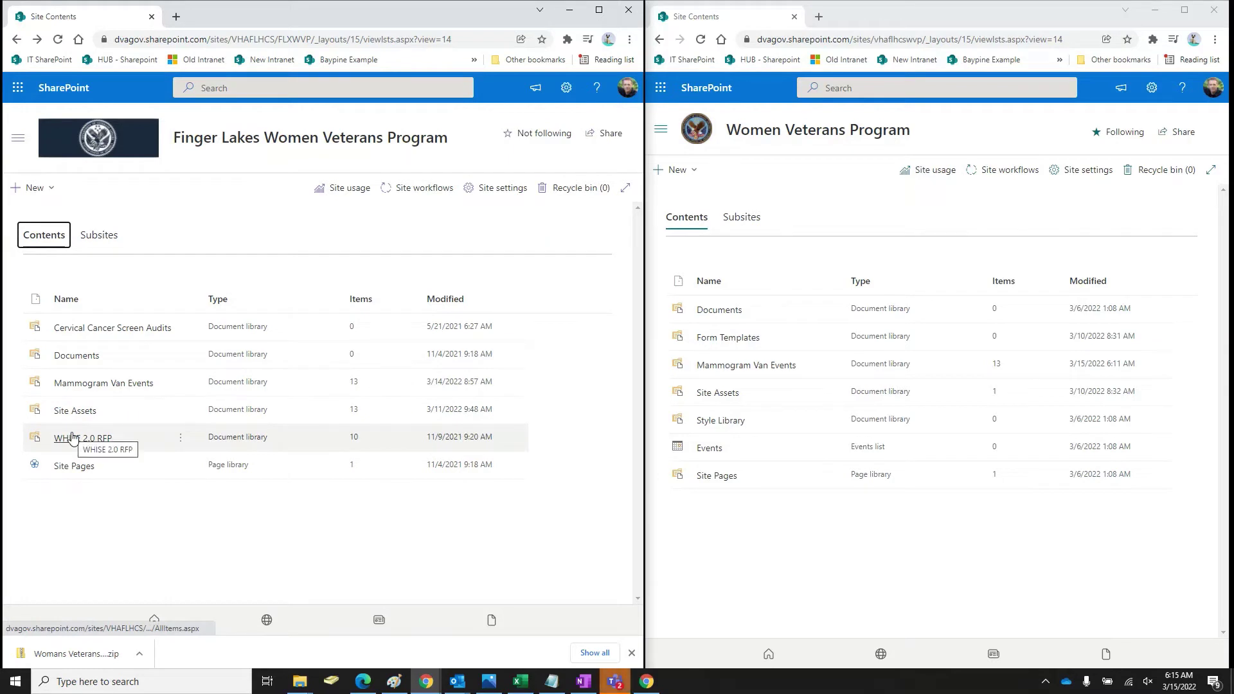
{"action": "left_click", "coordinate": [73, 439]}
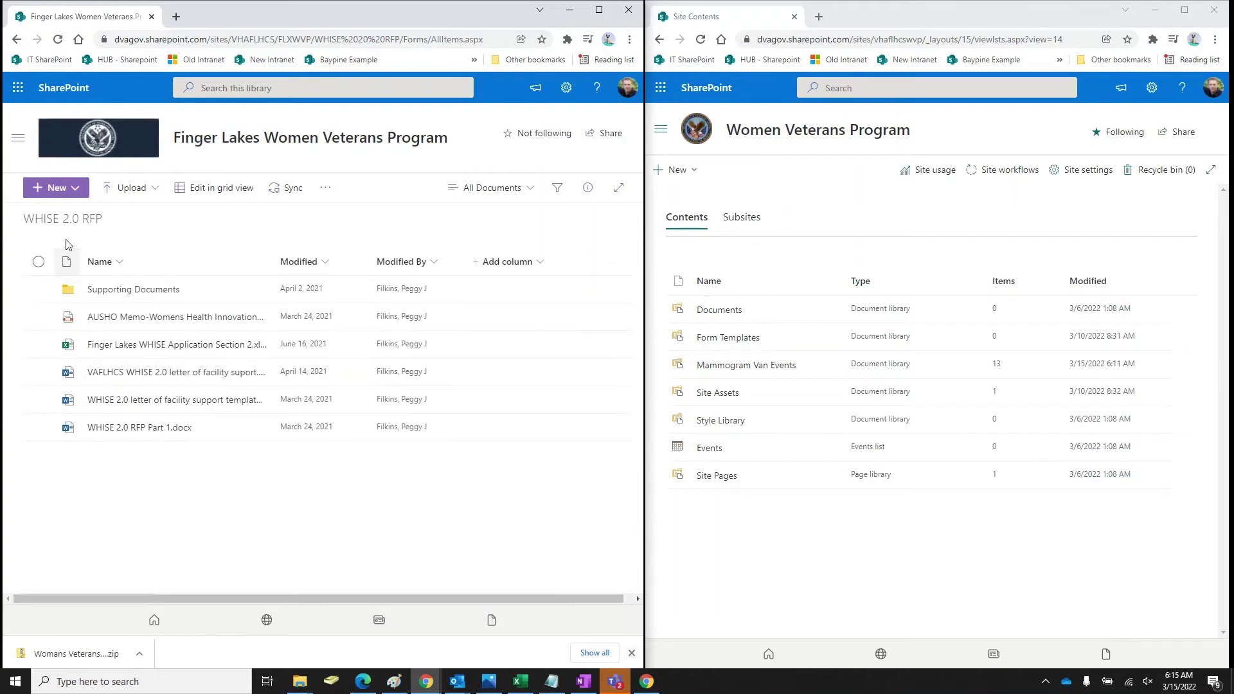
{"action": "left_click", "coordinate": [17, 40]}
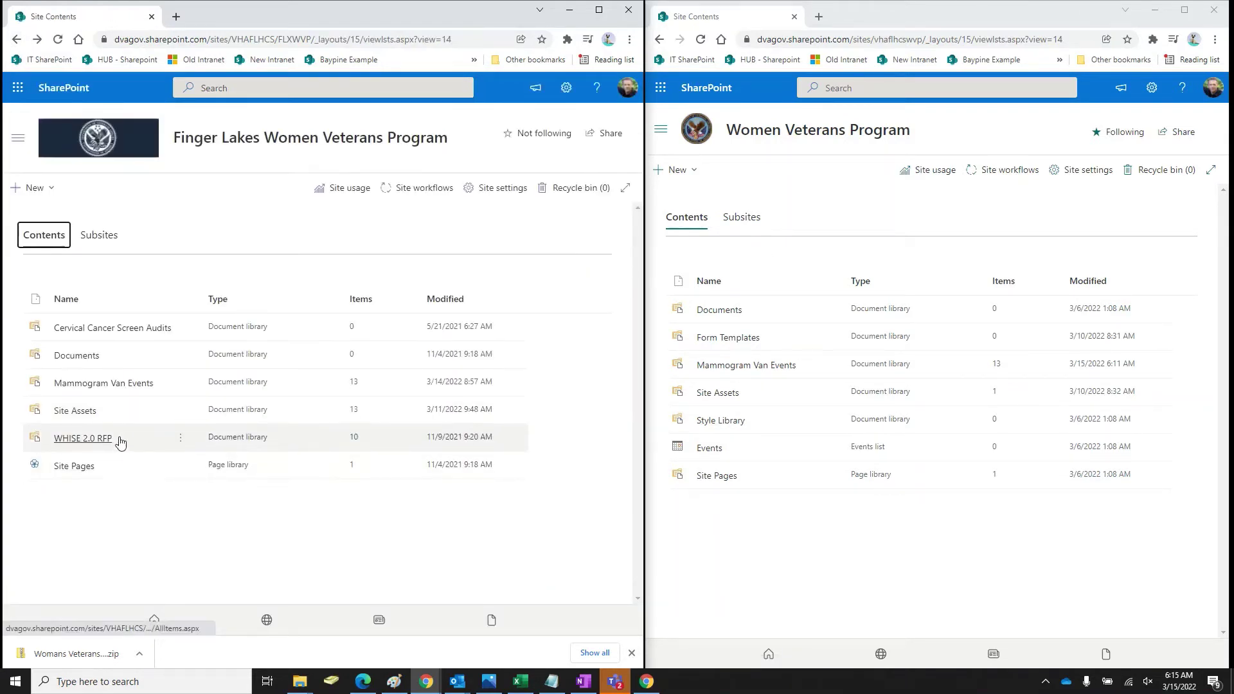
Start a new document library on Women Veterans Program with Show in site navigation unchecked
{"action": "left_click", "coordinate": [676, 170]}
{"action": "left_click", "coordinate": [682, 241]}
{"action": "left_click", "coordinate": [1033, 277]}
Name the new library 'WHISE 2.0 RFP', keep it out of navigation, and create it
{"action": "left_click", "coordinate": [1066, 180]}
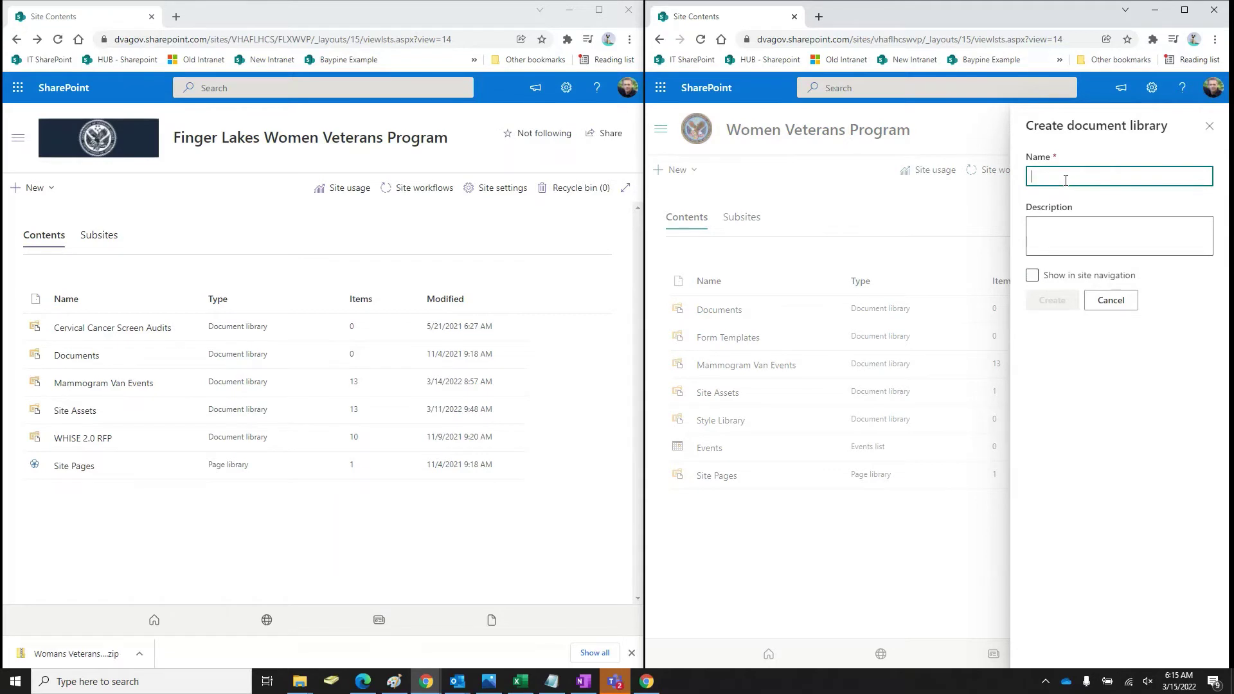
{"action": "type", "text": "WHISE 2.0 RFP"}
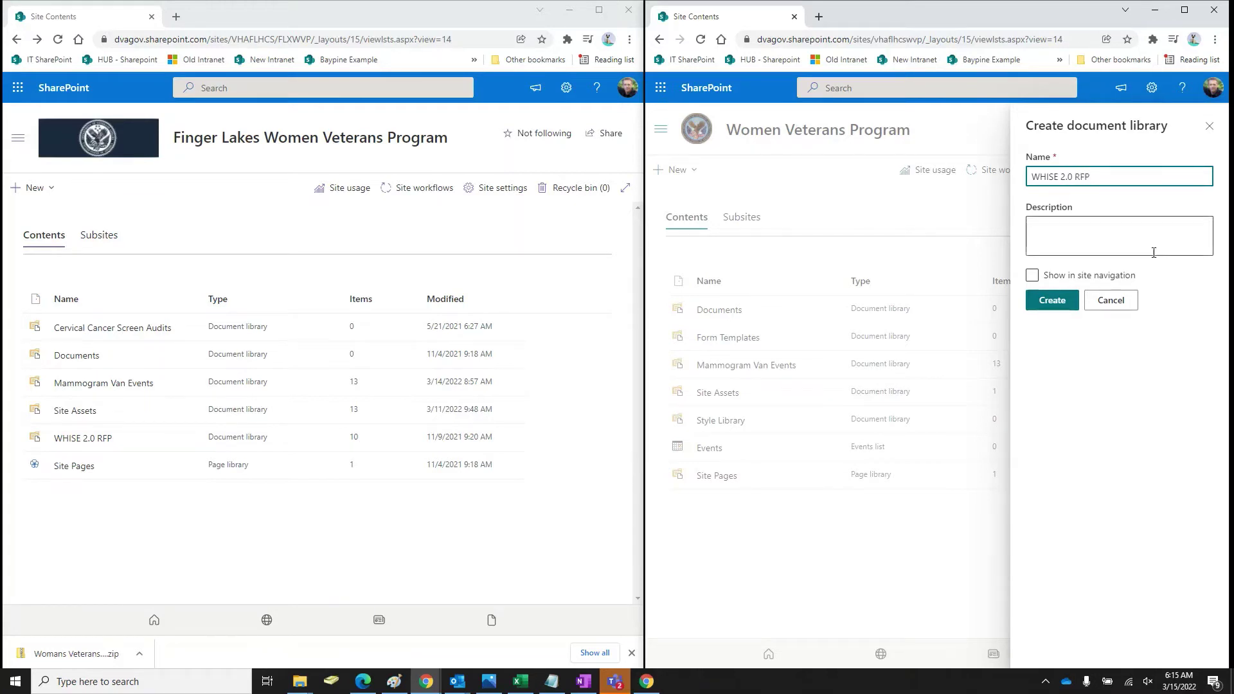
{"action": "left_click", "coordinate": [1144, 366]}
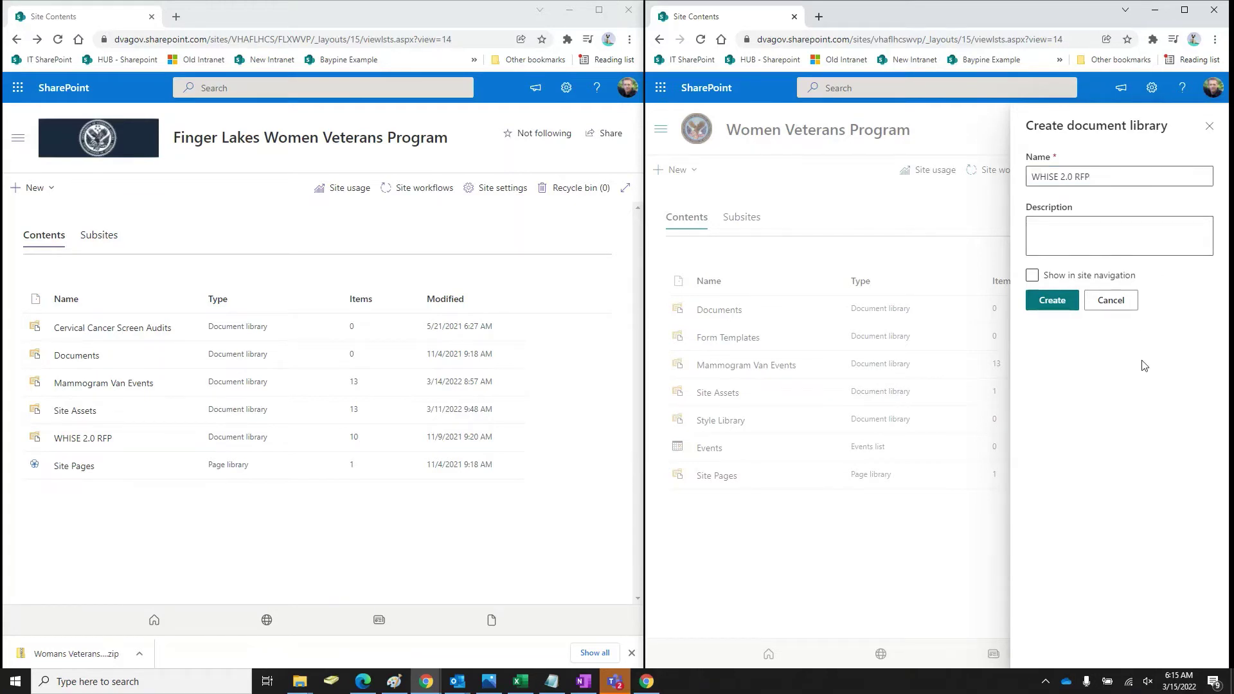
{"action": "left_click", "coordinate": [1053, 302]}
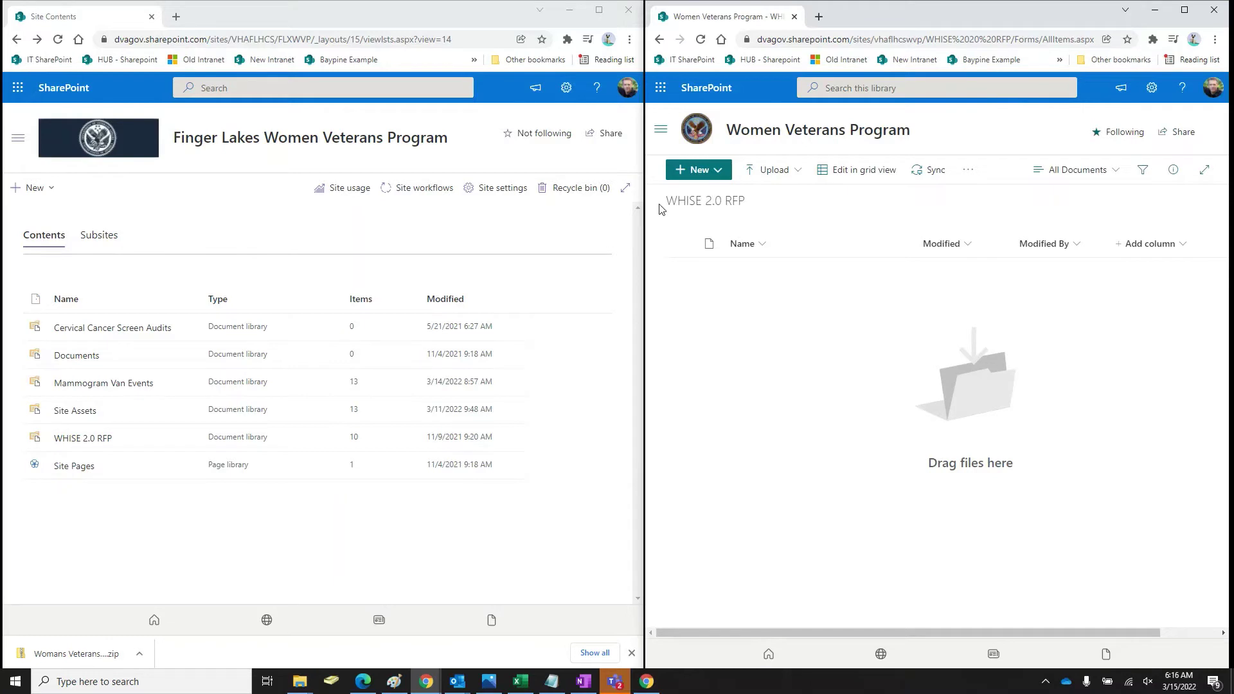
Copy all six old WHISE 2.0 RFP items into Women Veterans Program's WHISE 2.0 RFP library
{"action": "left_click", "coordinate": [100, 439]}
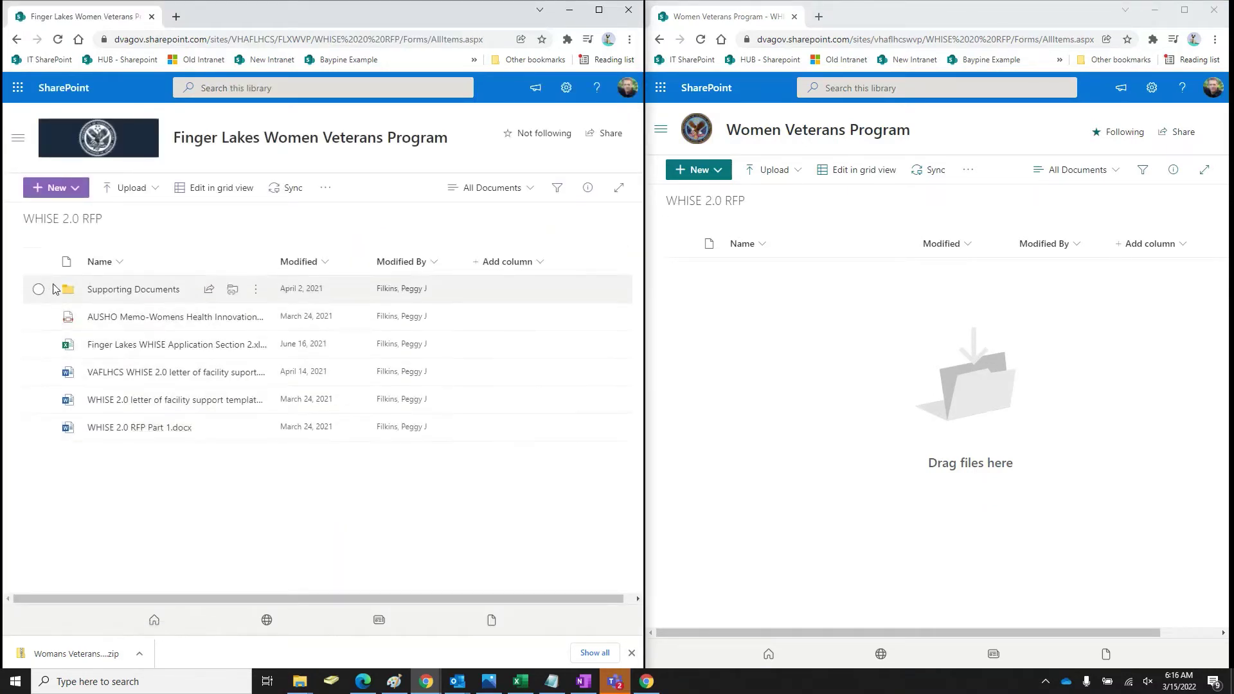
{"action": "left_click", "coordinate": [39, 262]}
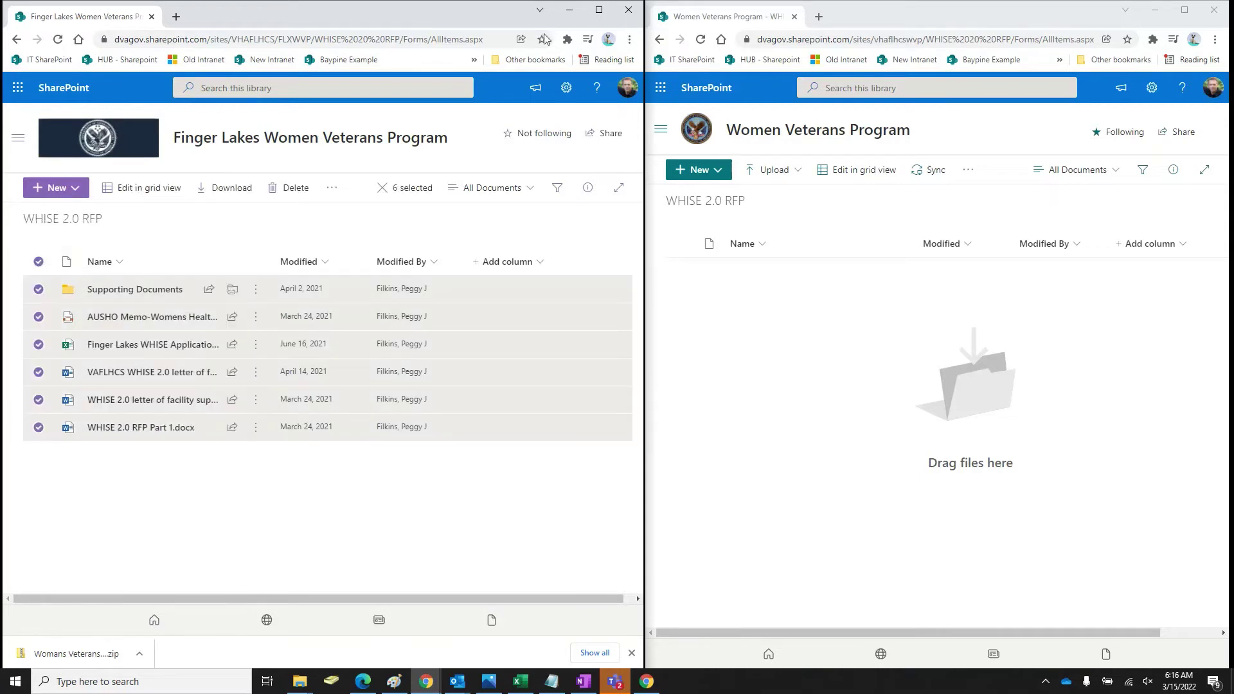
{"action": "left_click", "coordinate": [598, 9]}
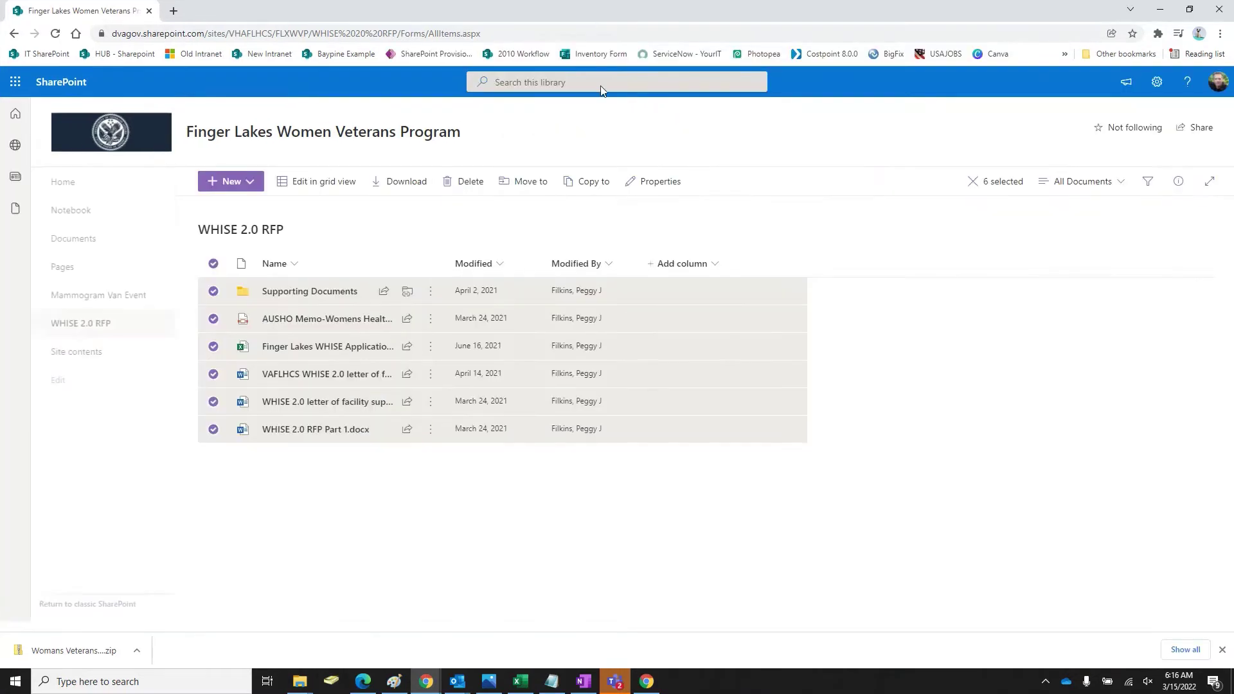
{"action": "left_click", "coordinate": [593, 182]}
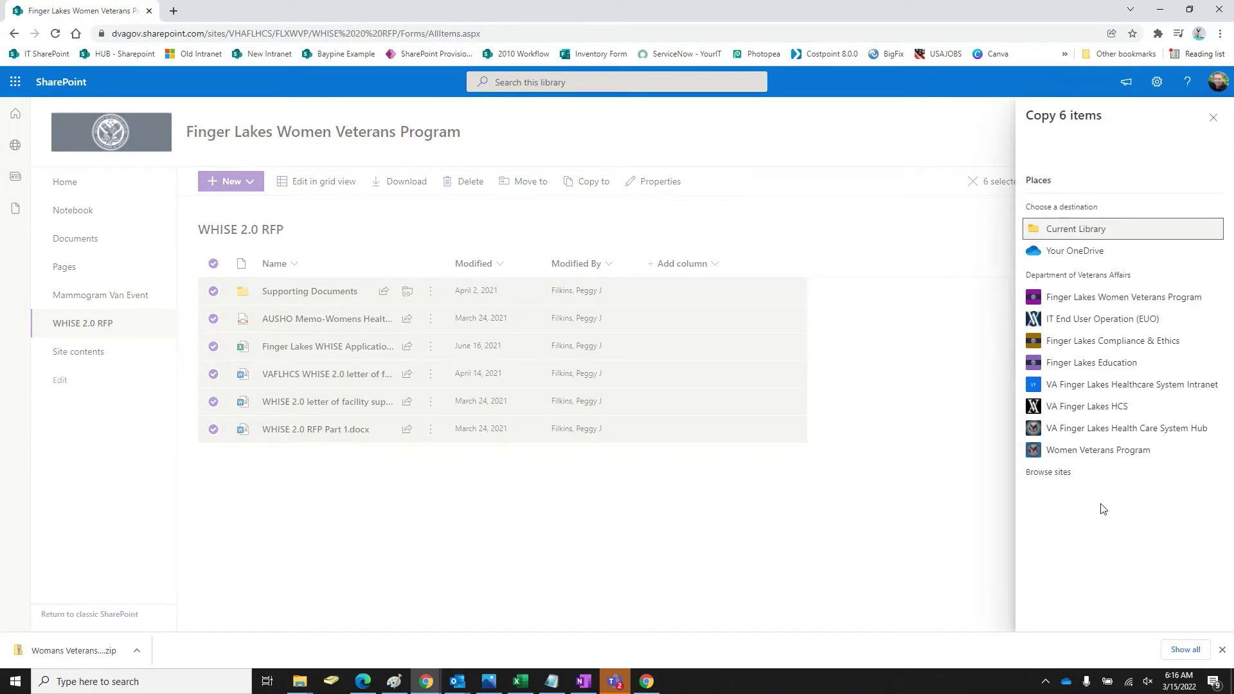
{"action": "left_click", "coordinate": [1098, 451]}
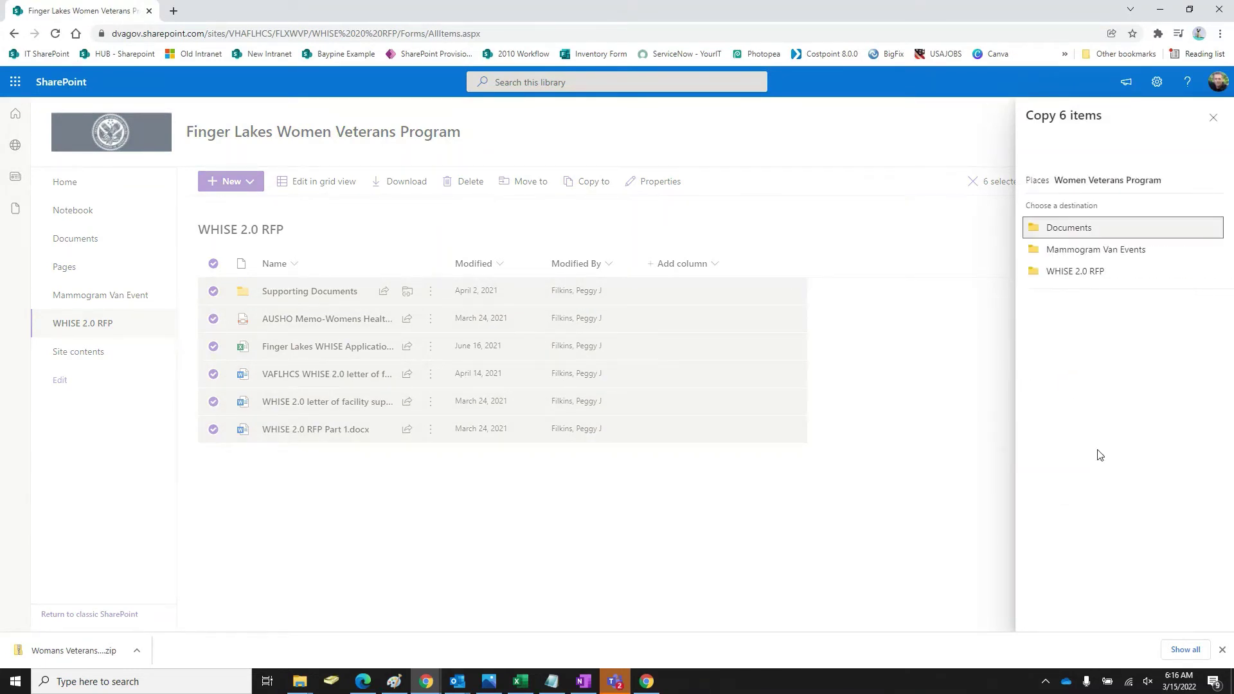
{"action": "left_click", "coordinate": [1067, 271]}
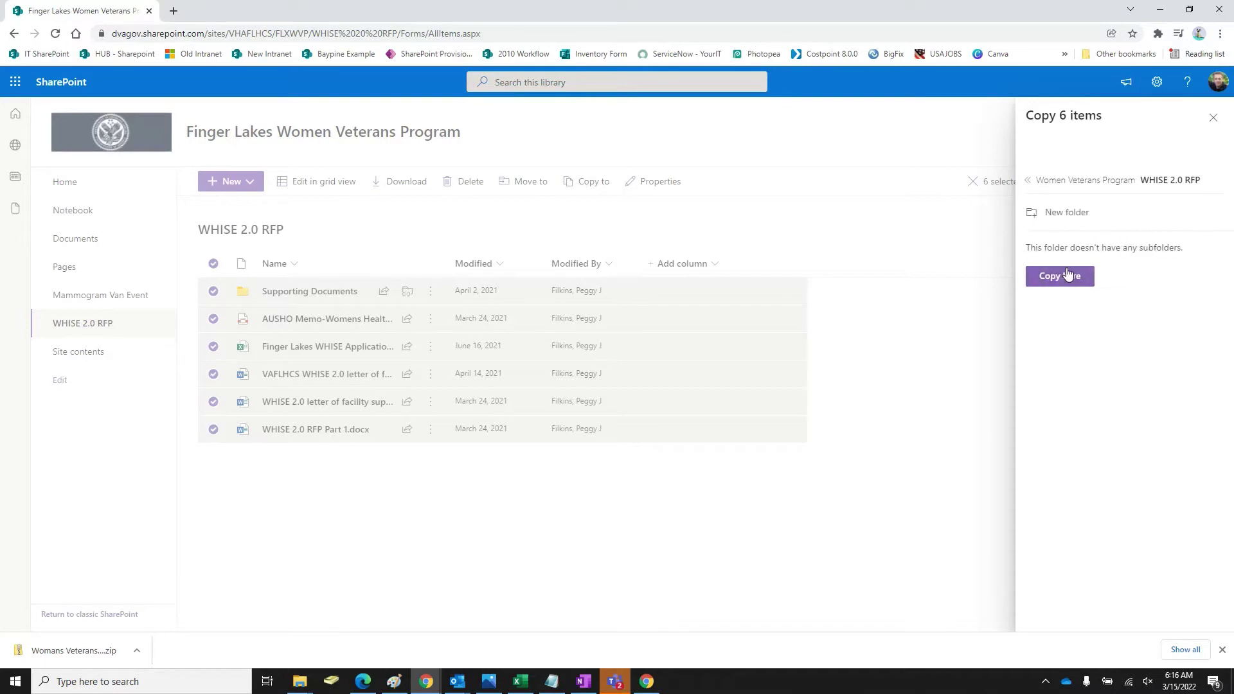
{"action": "left_click", "coordinate": [1059, 281]}
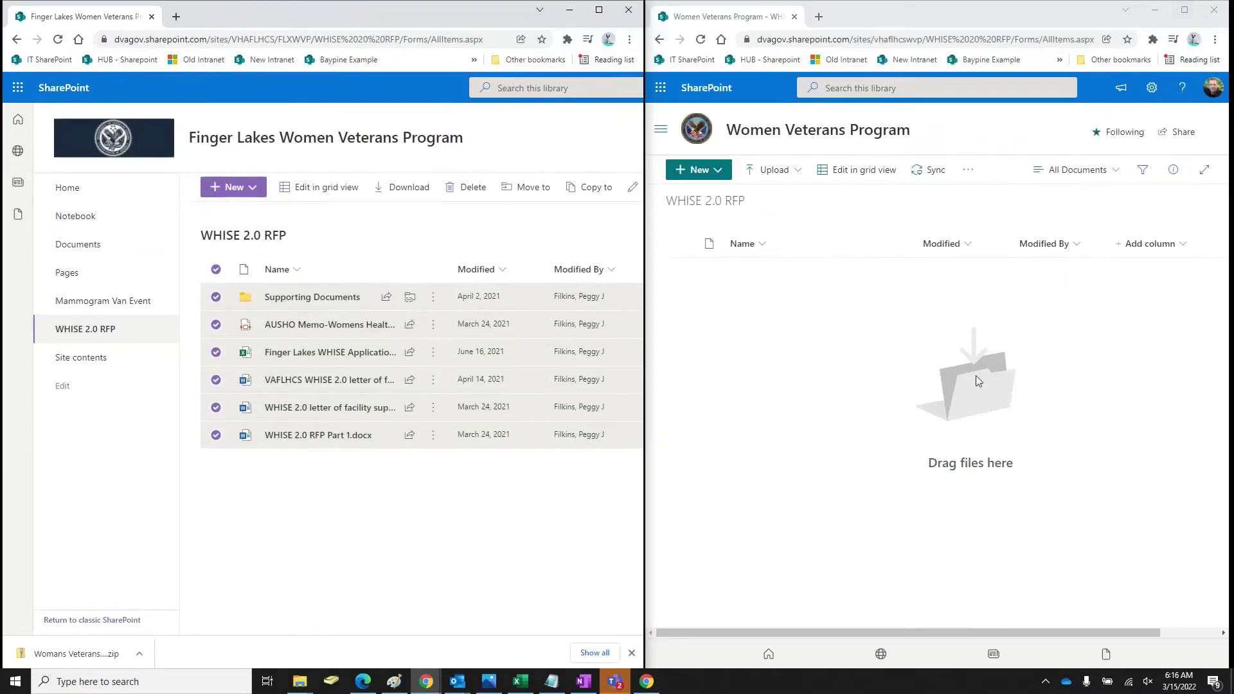
Reload the new library to confirm the six copied files, then show its Site contents
{"action": "left_click", "coordinate": [978, 380]}
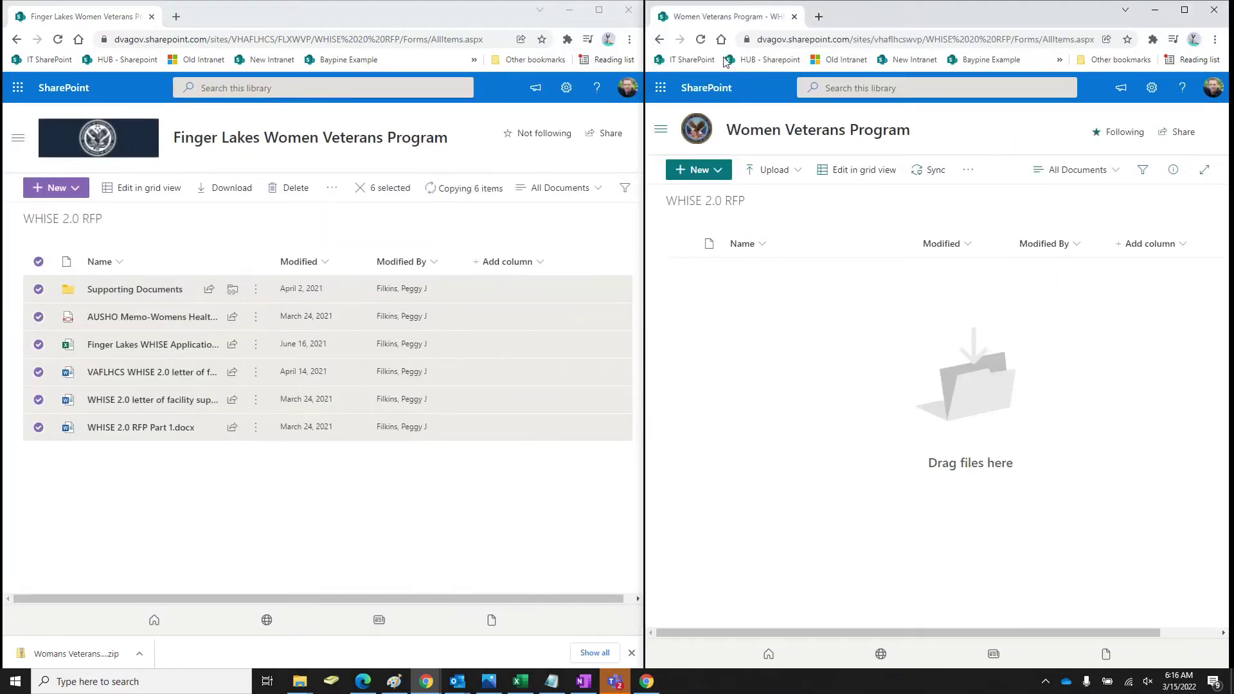
{"action": "left_click", "coordinate": [702, 41]}
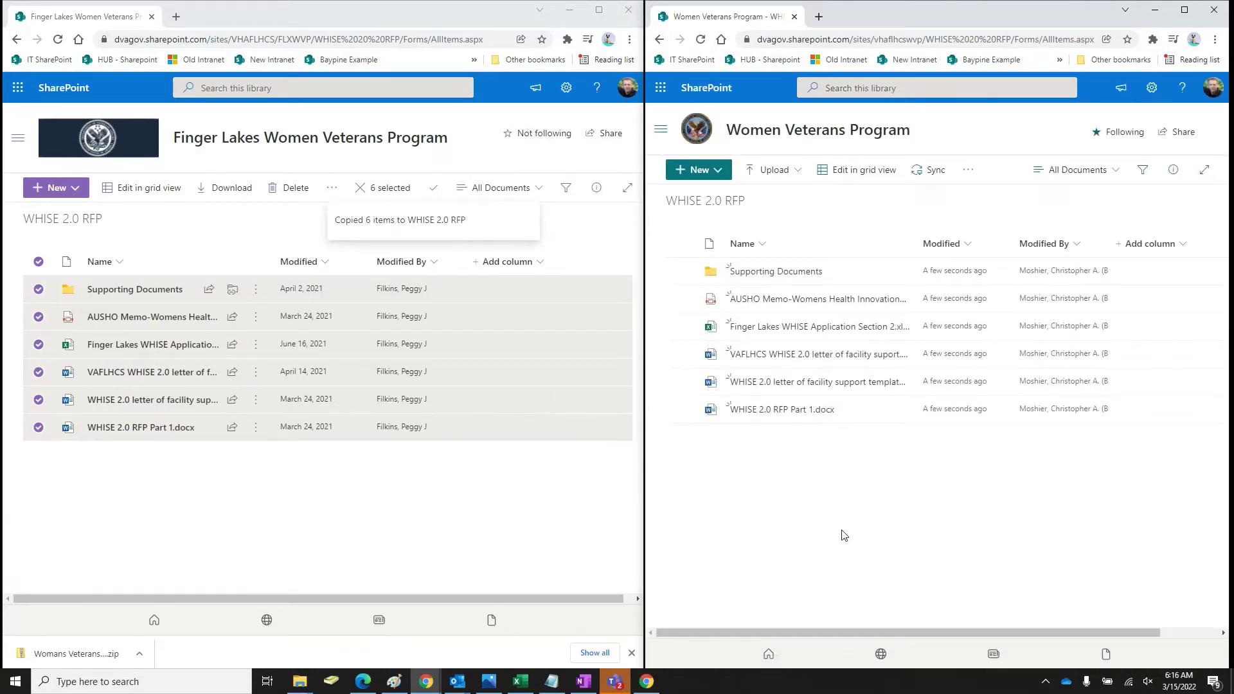
{"action": "left_click", "coordinate": [1152, 87]}
{"action": "left_click", "coordinate": [1076, 209]}
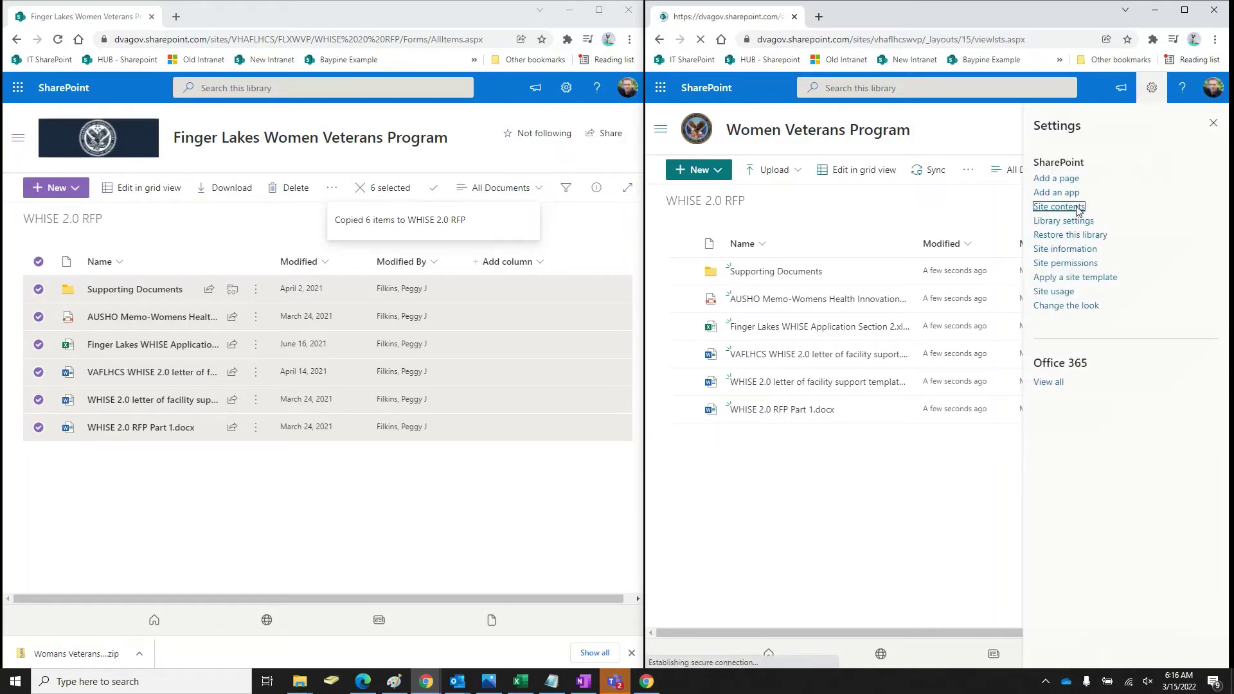
Show the old site's Site contents, briefly checking WHISE 2.0 RFP and Site Assets
{"action": "left_click", "coordinate": [567, 87]}
{"action": "left_click", "coordinate": [484, 207]}
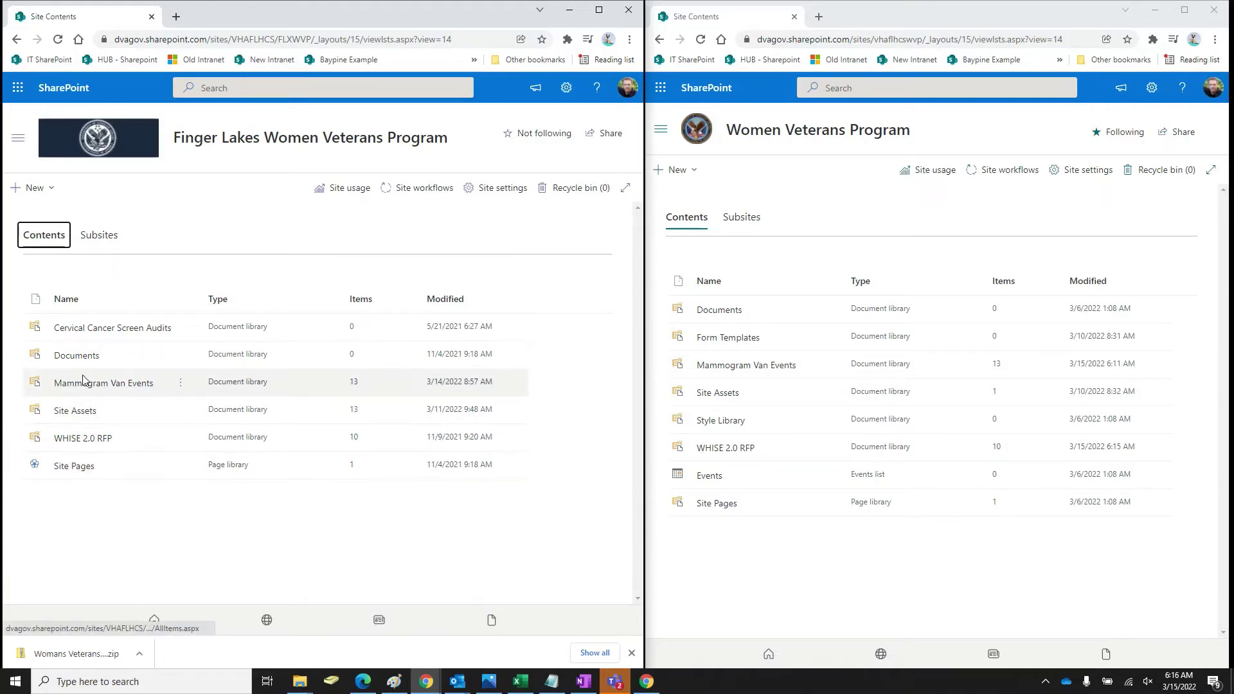
{"action": "left_click", "coordinate": [73, 444]}
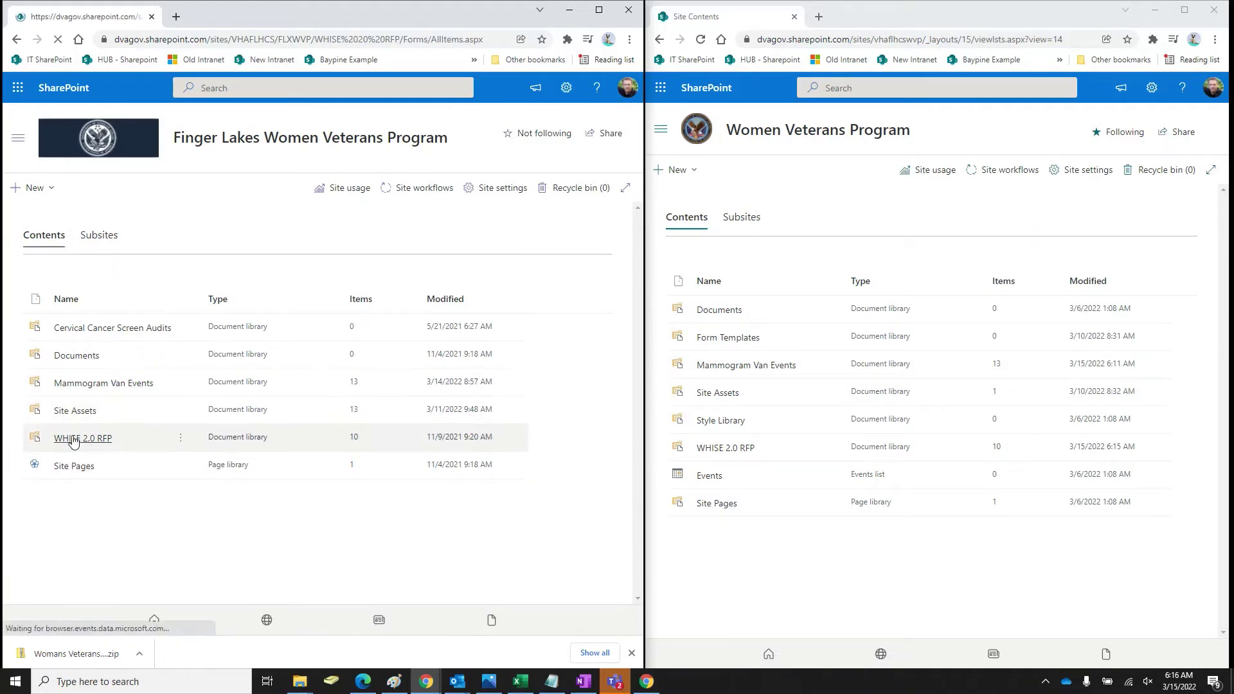
{"action": "left_click", "coordinate": [14, 40]}
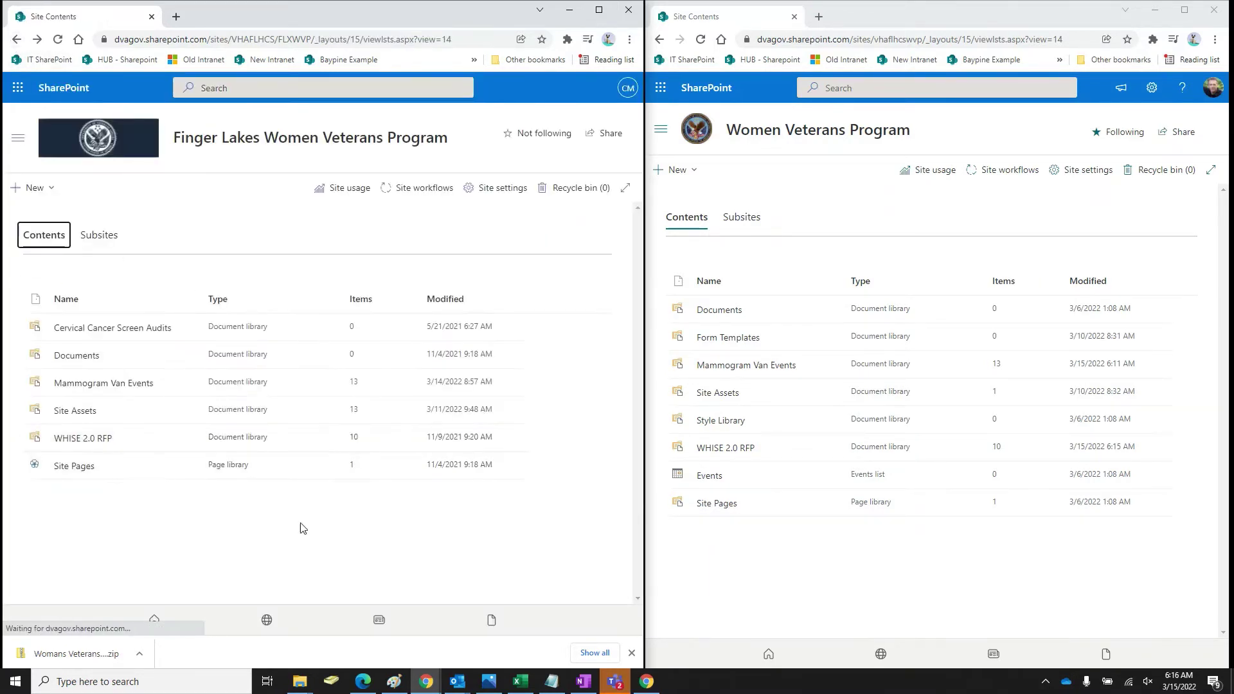
{"action": "left_click", "coordinate": [76, 411]}
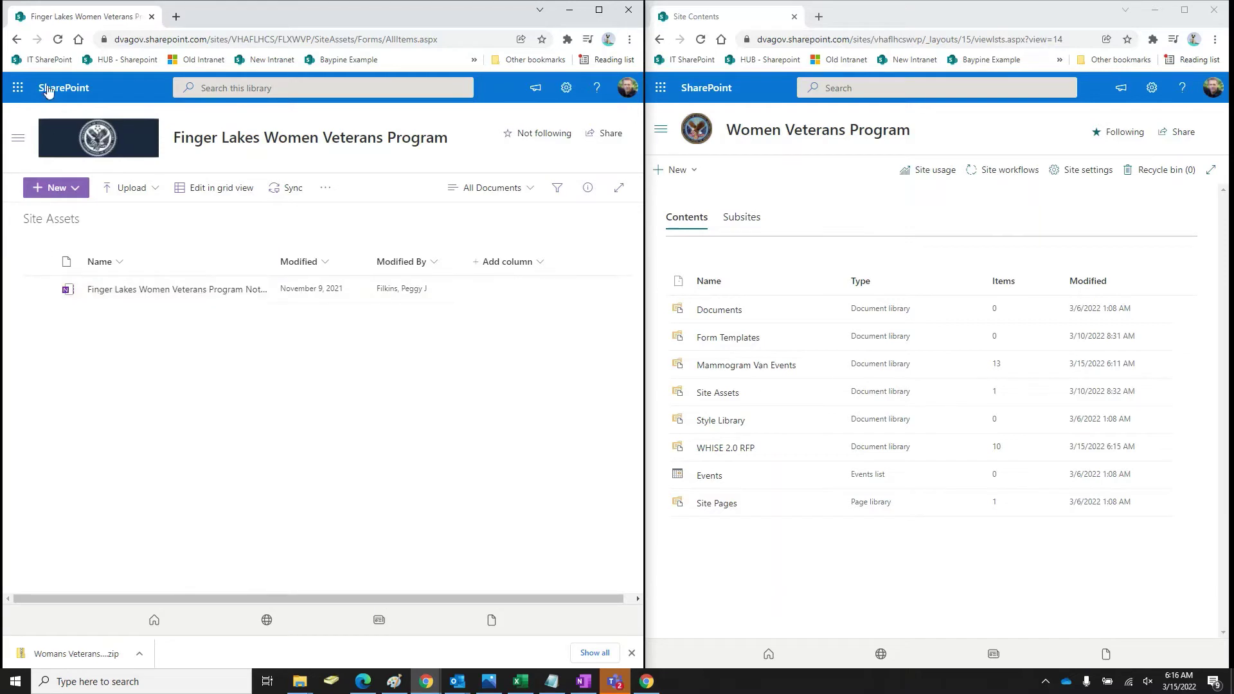
{"action": "left_click", "coordinate": [16, 42]}
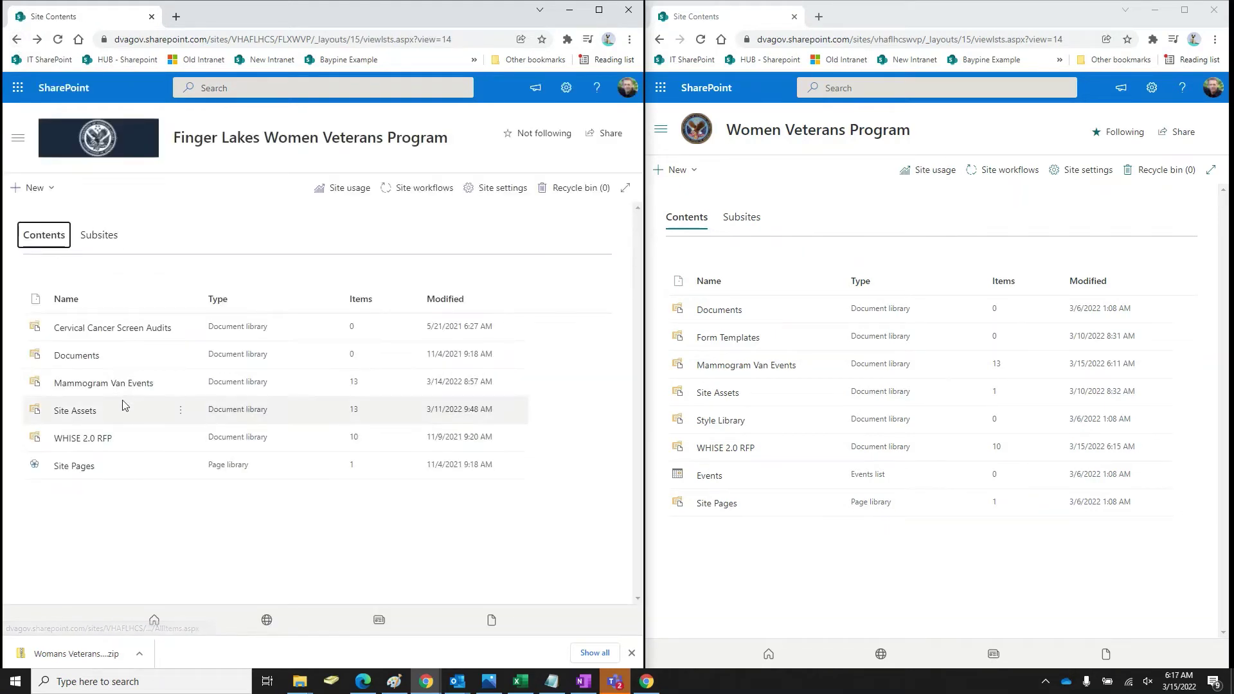
Create a document library named 'Original OneNote' with Show in site navigation unchecked
{"action": "left_click", "coordinate": [676, 169]}
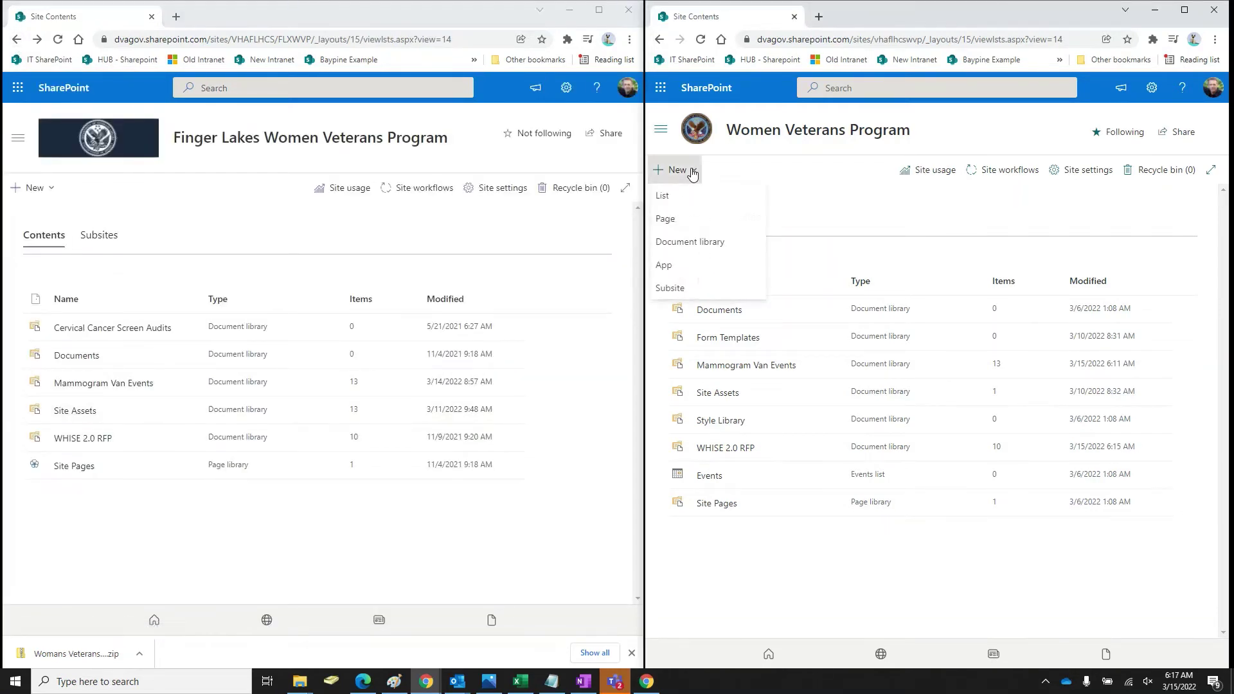
{"action": "left_click", "coordinate": [694, 241]}
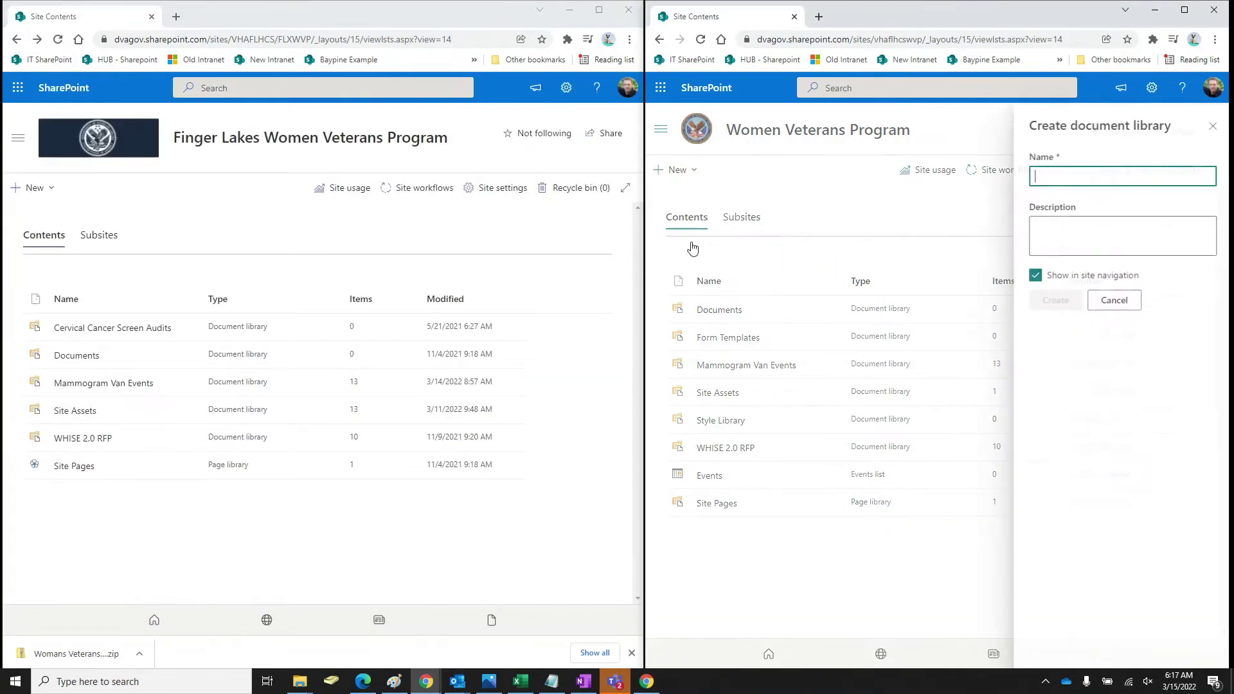
{"action": "left_click", "coordinate": [1032, 276]}
{"action": "left_click", "coordinate": [1066, 178]}
{"action": "type", "text": "oNEn"}
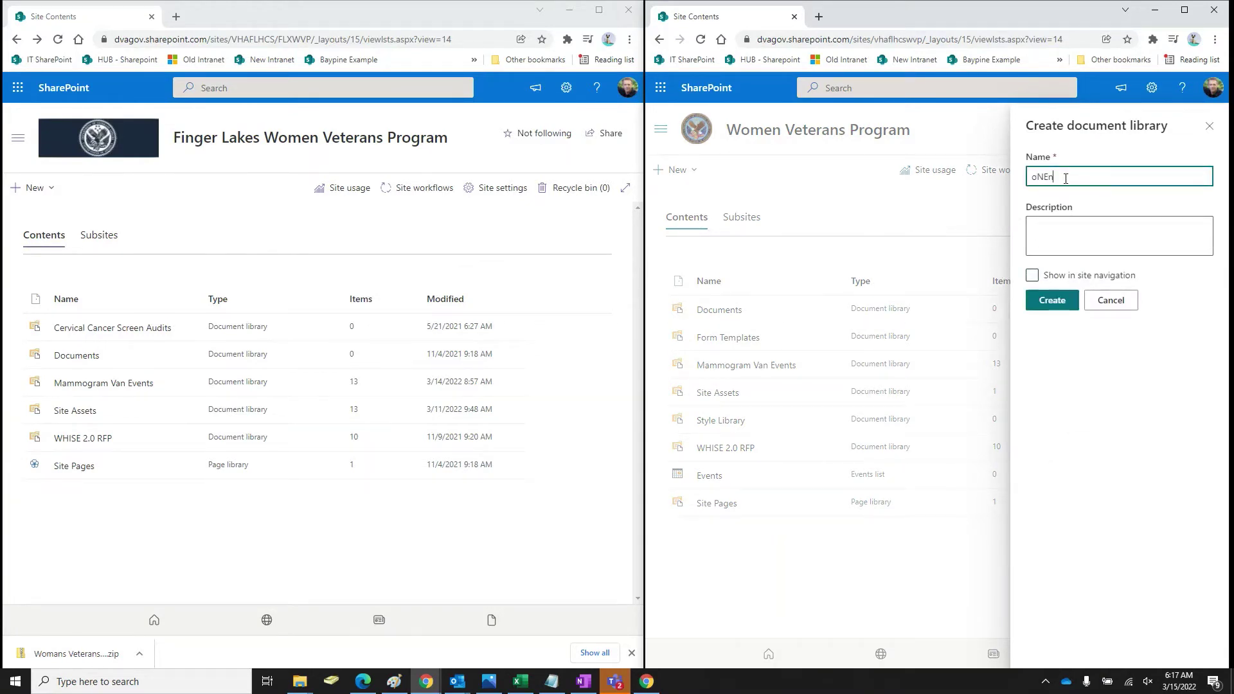
{"action": "key", "text": "BackSpace"}
{"action": "key", "text": "BackSpace"}
{"action": "type", "text": "O"}
{"action": "left_click", "coordinate": [1053, 301]}
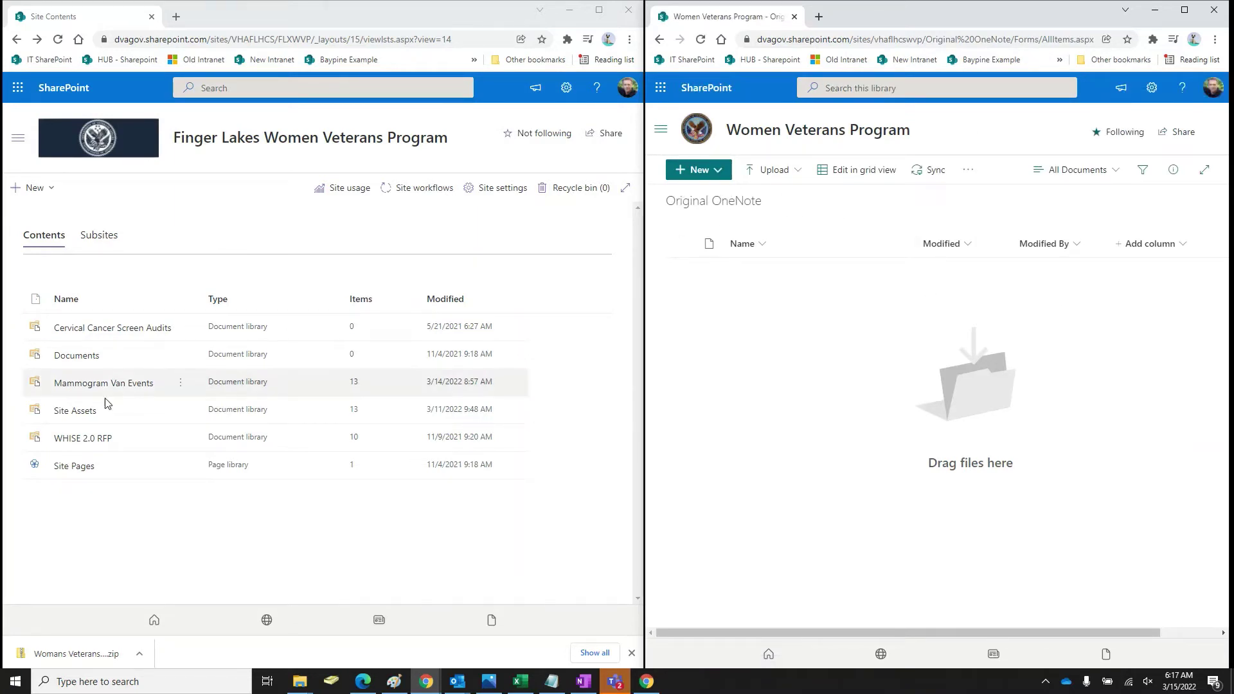
Open the old site's Site Assets library and open the Women Veterans Program Notebook
{"action": "left_click", "coordinate": [77, 418]}
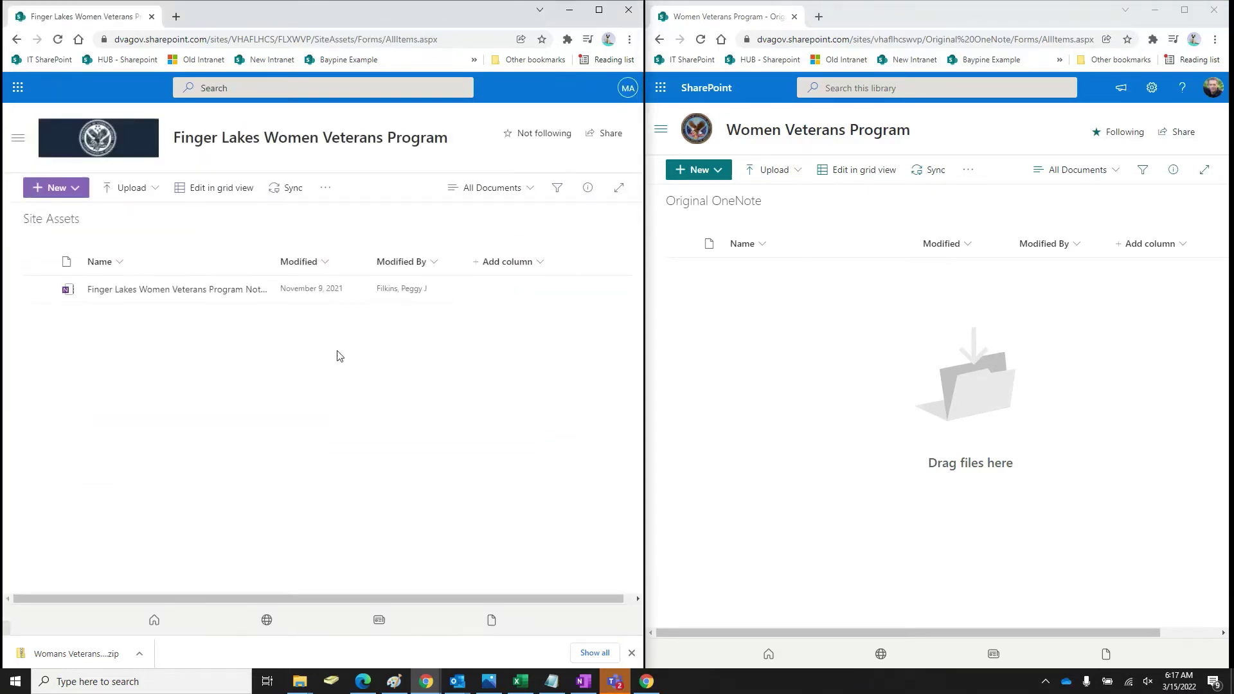
{"action": "left_click", "coordinate": [16, 40]}
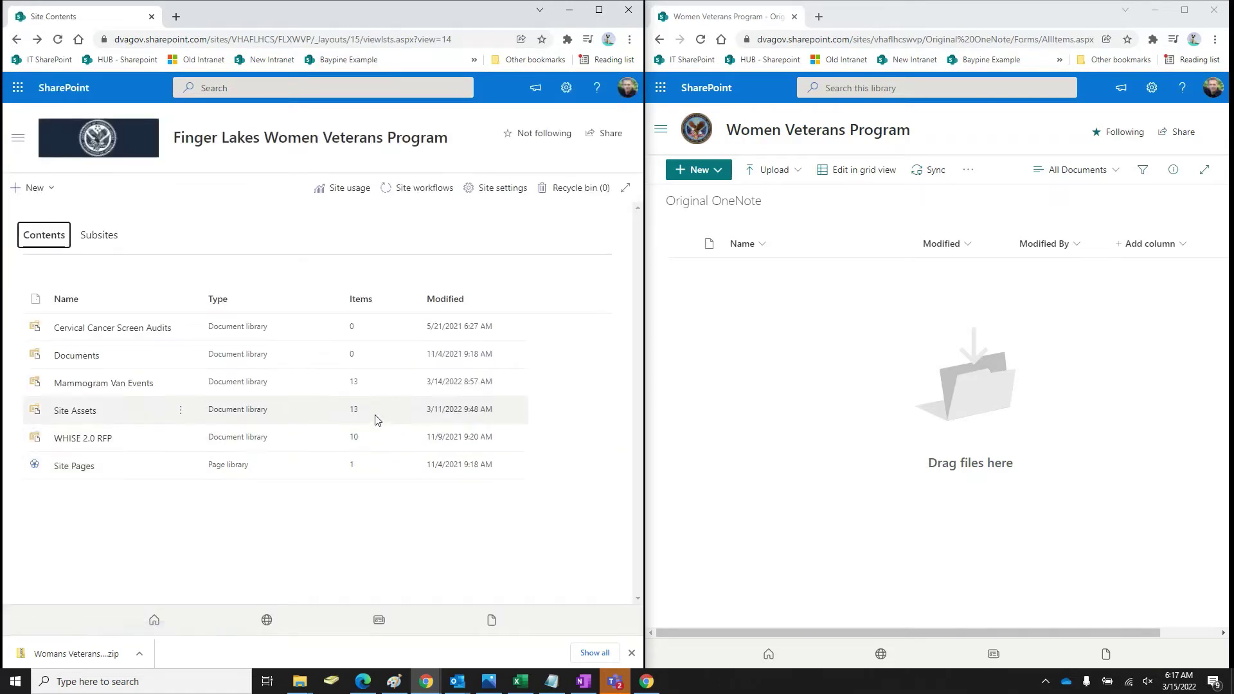
{"action": "left_click", "coordinate": [16, 39]}
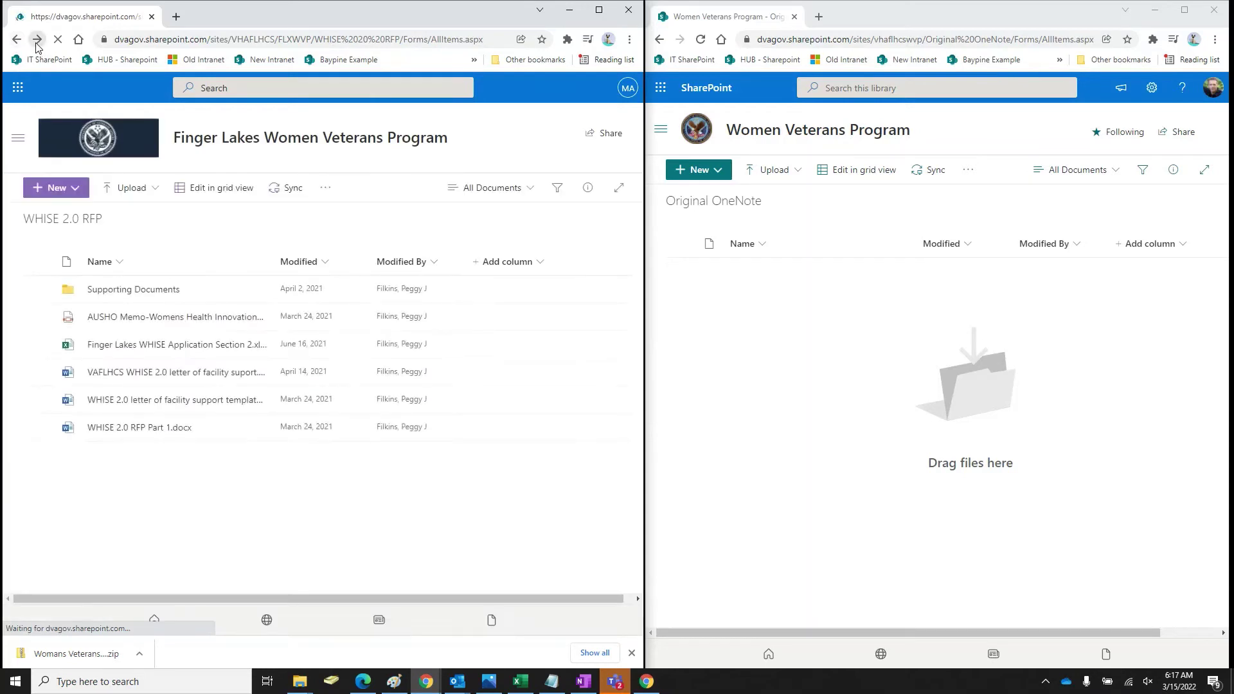
{"action": "left_click", "coordinate": [36, 43]}
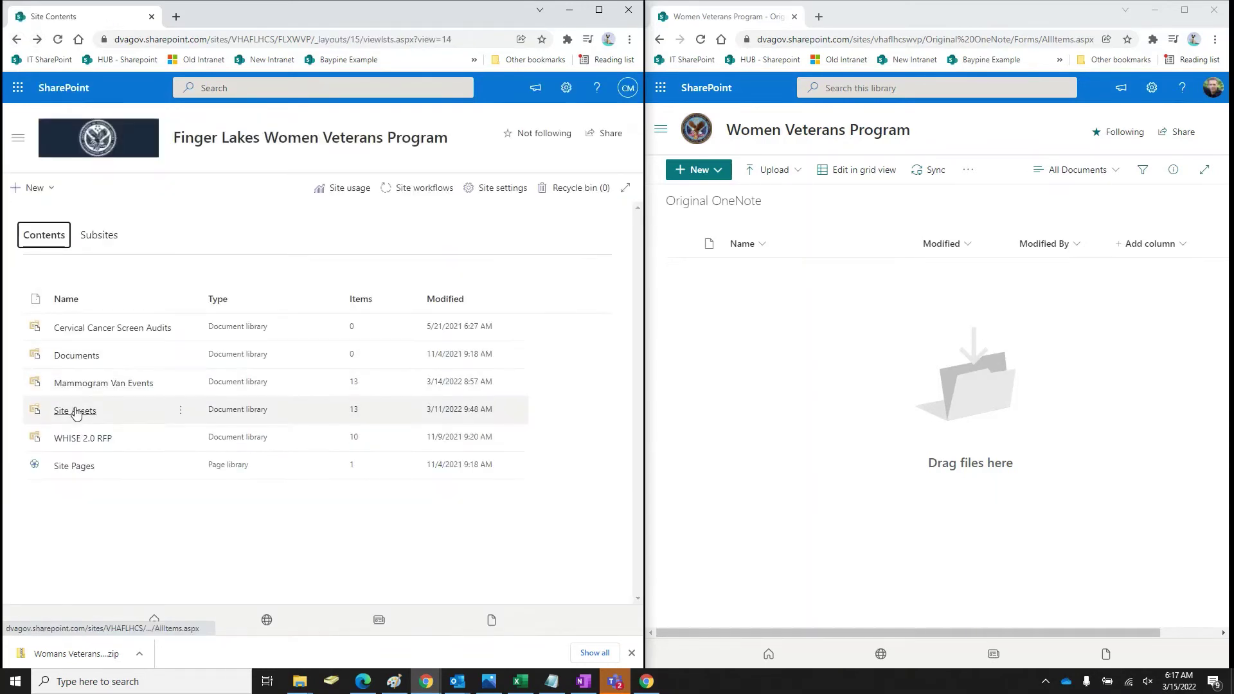
{"action": "left_click", "coordinate": [75, 413]}
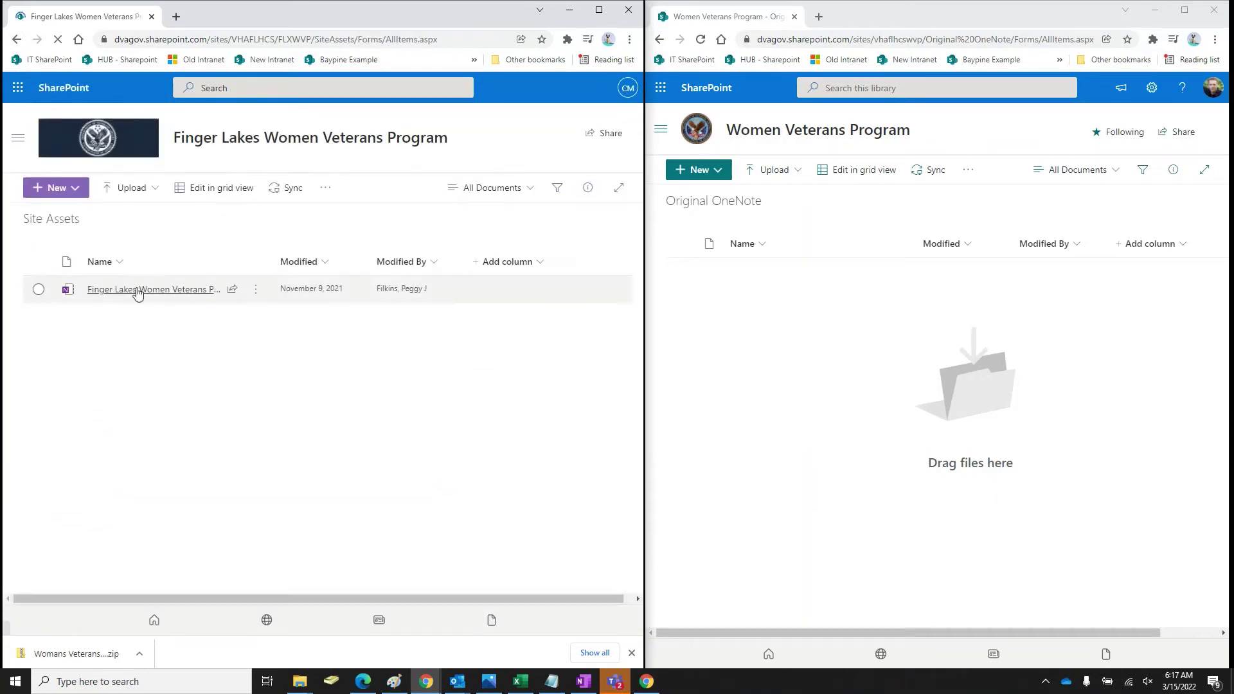
{"action": "left_click", "coordinate": [137, 290]}
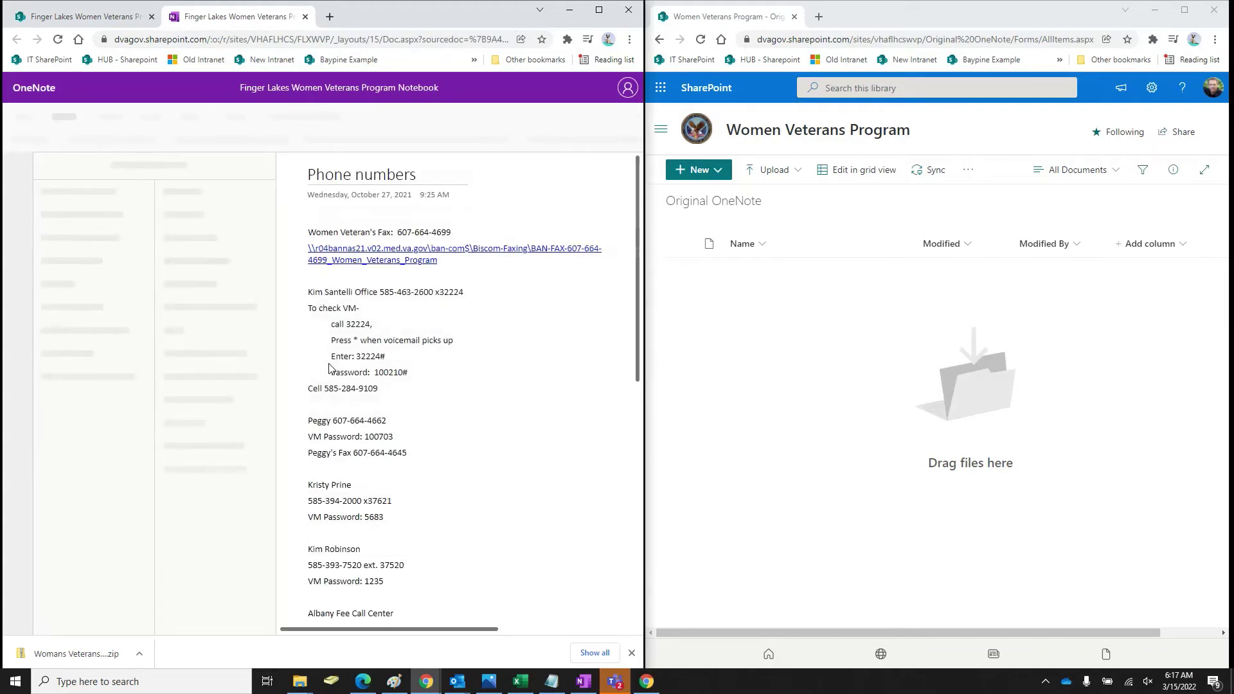
Copy the notebook from Site Assets to Women Veterans Program > Original OneNote
{"action": "left_click", "coordinate": [305, 17]}
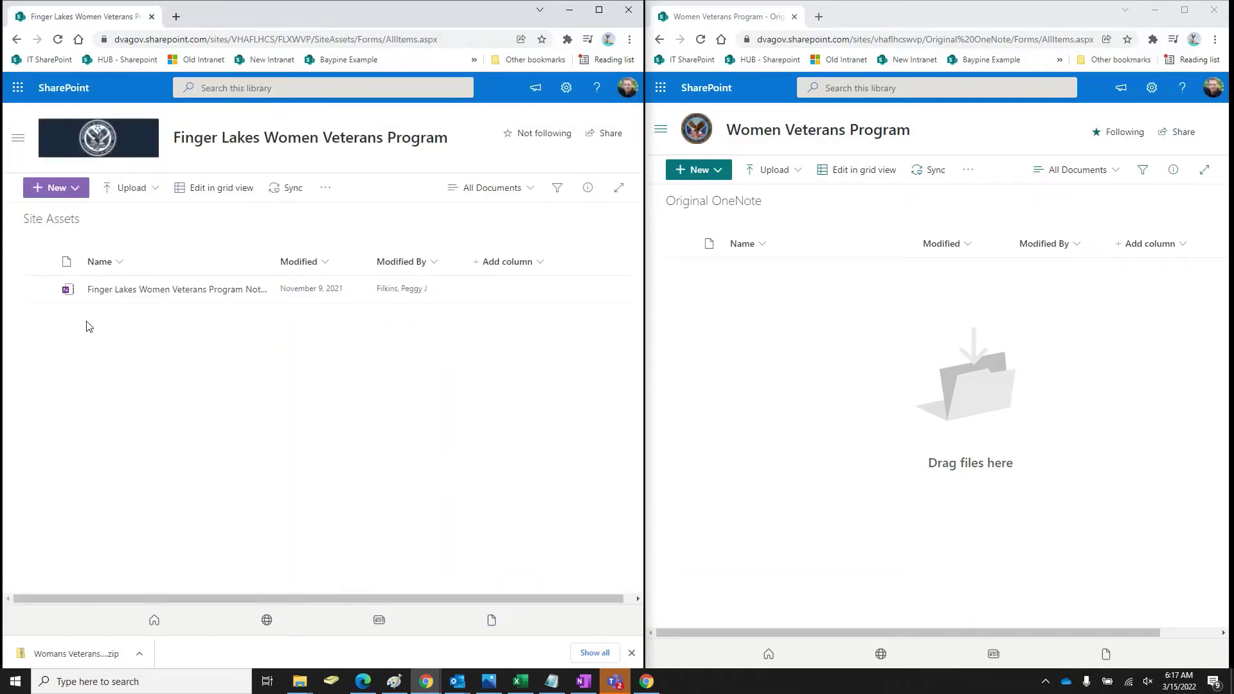
{"action": "left_click", "coordinate": [38, 290]}
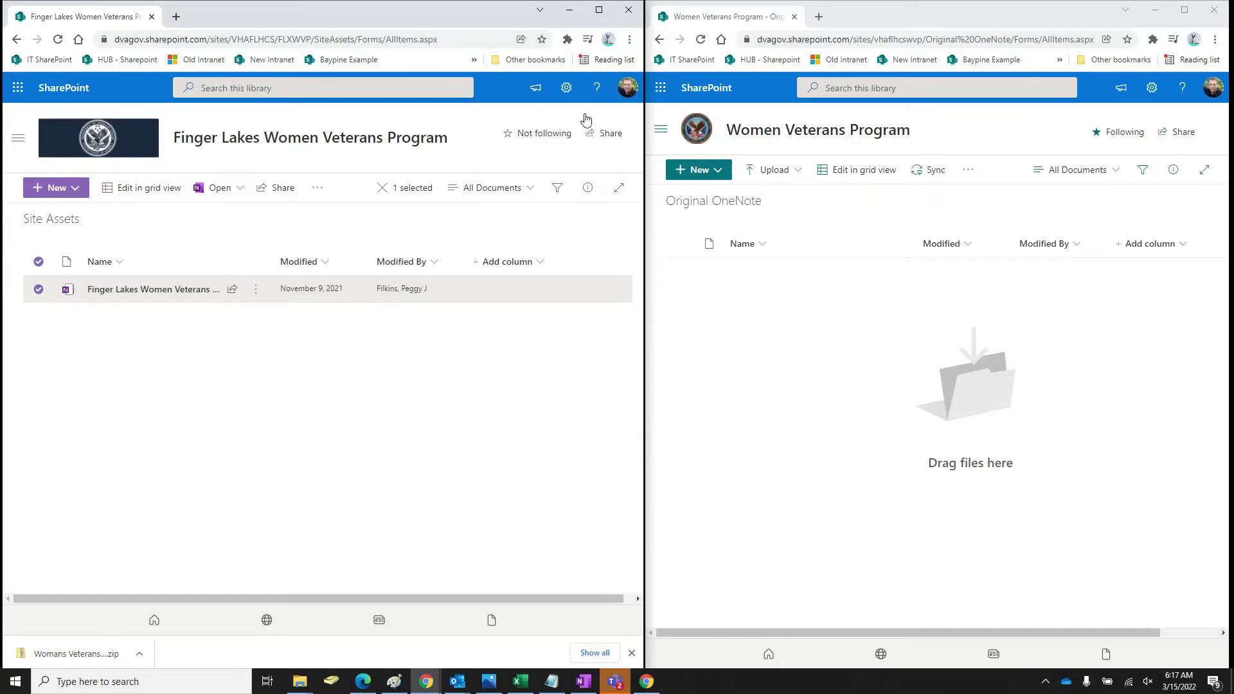
{"action": "left_click", "coordinate": [599, 10]}
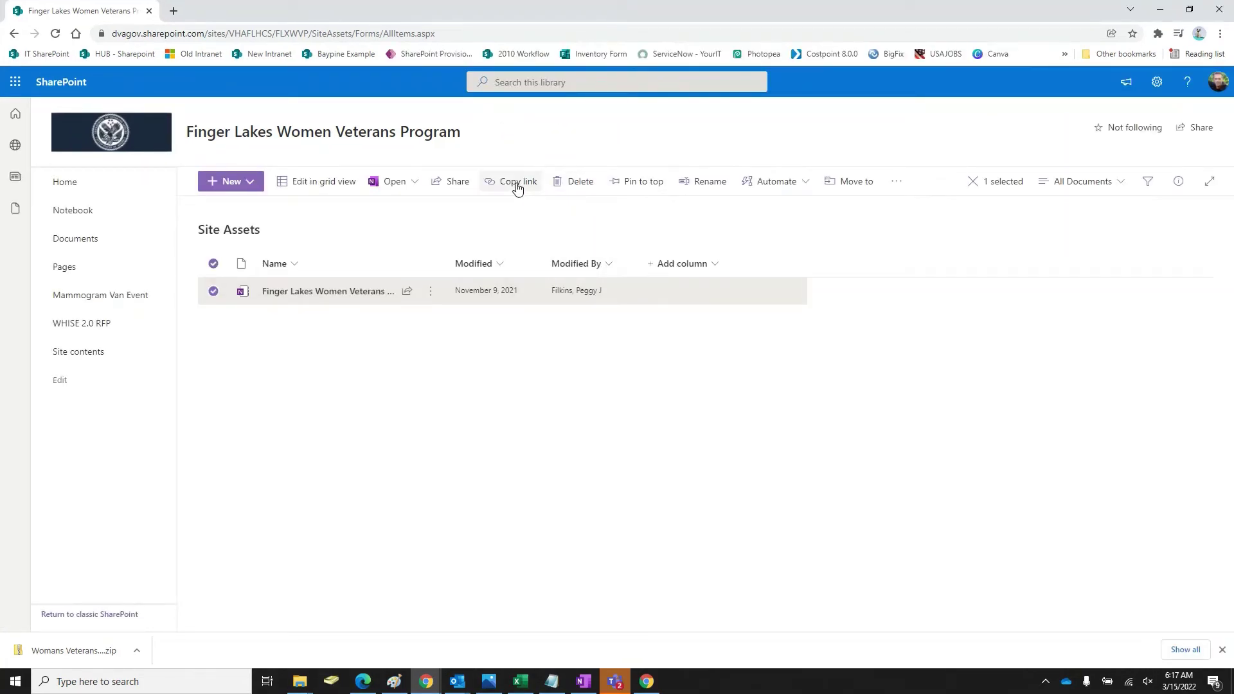
{"action": "left_click", "coordinate": [895, 182]}
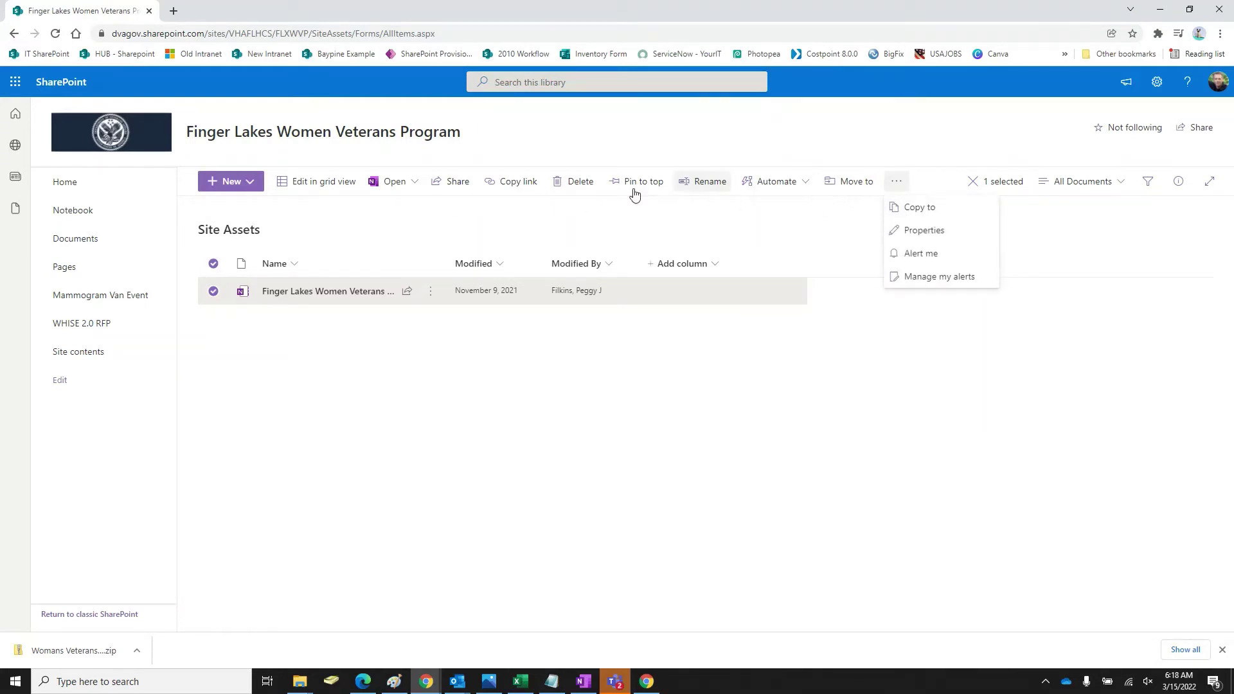
{"action": "left_click", "coordinate": [926, 214]}
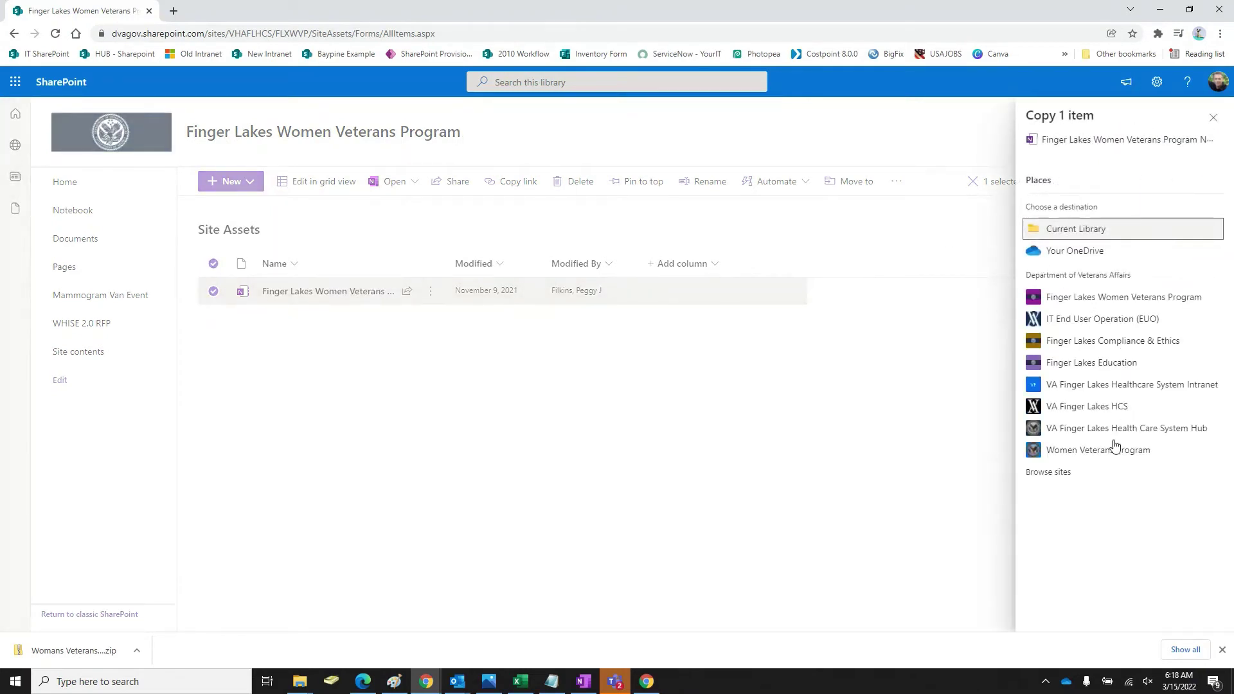
{"action": "left_click", "coordinate": [1105, 453]}
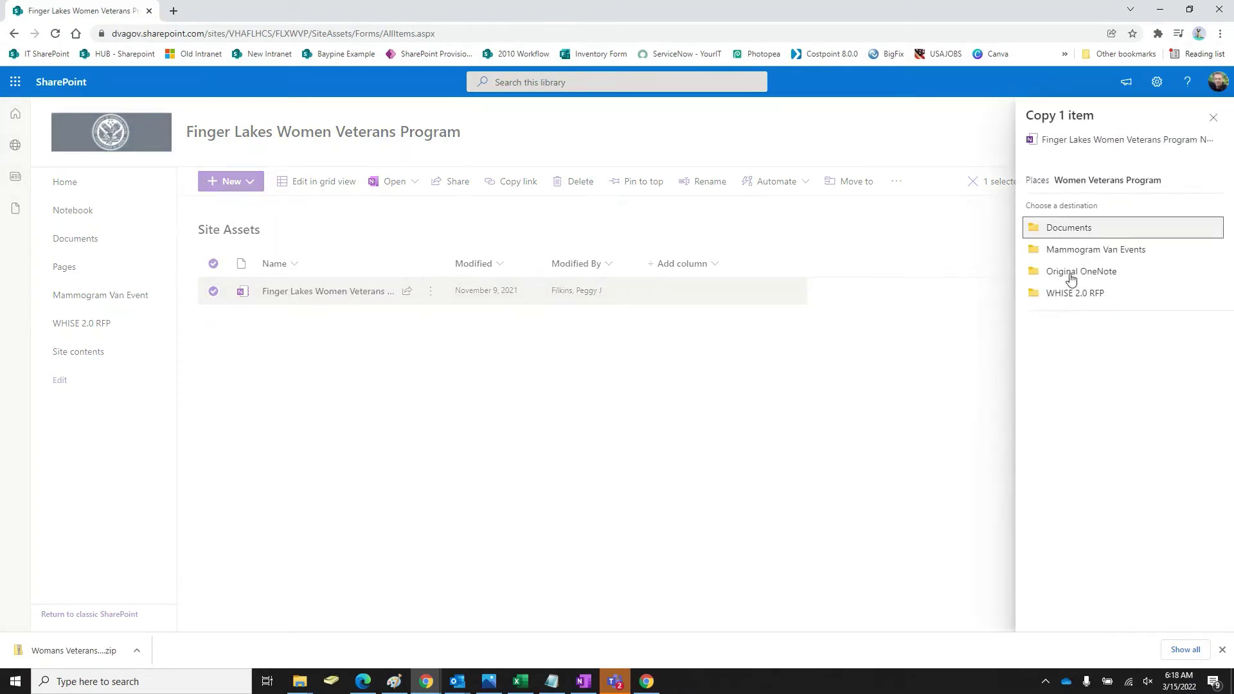
{"action": "left_click", "coordinate": [1071, 274]}
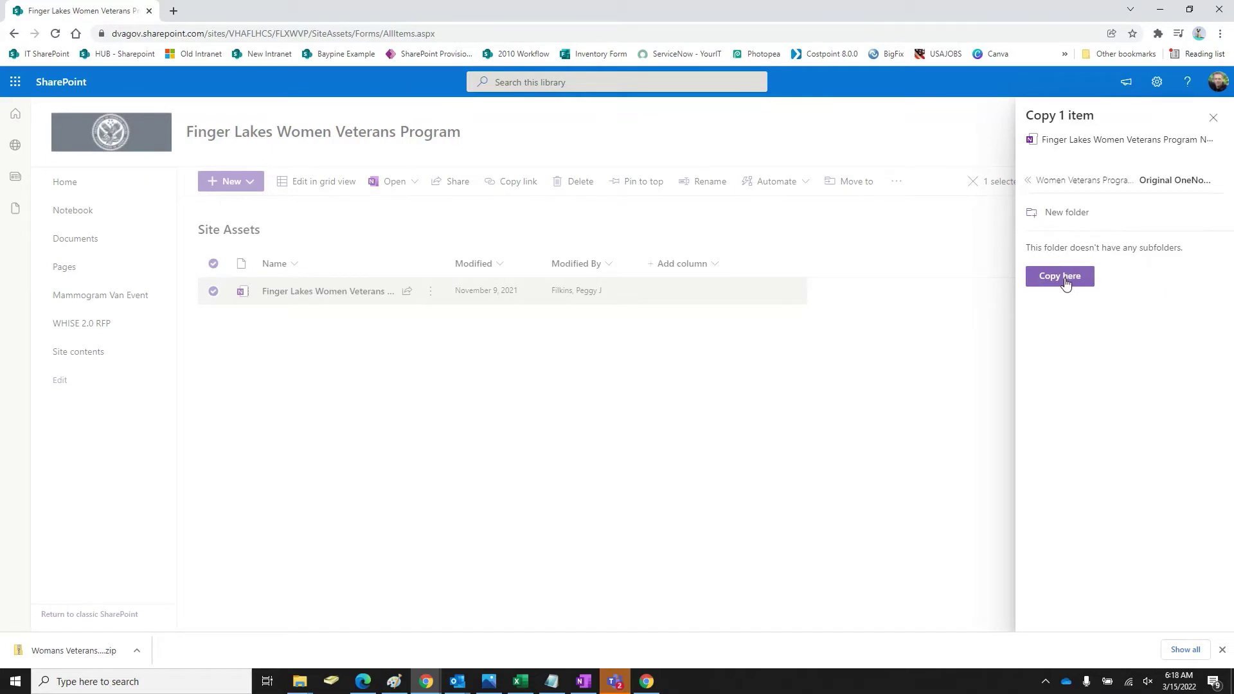
{"action": "left_click", "coordinate": [1065, 280]}
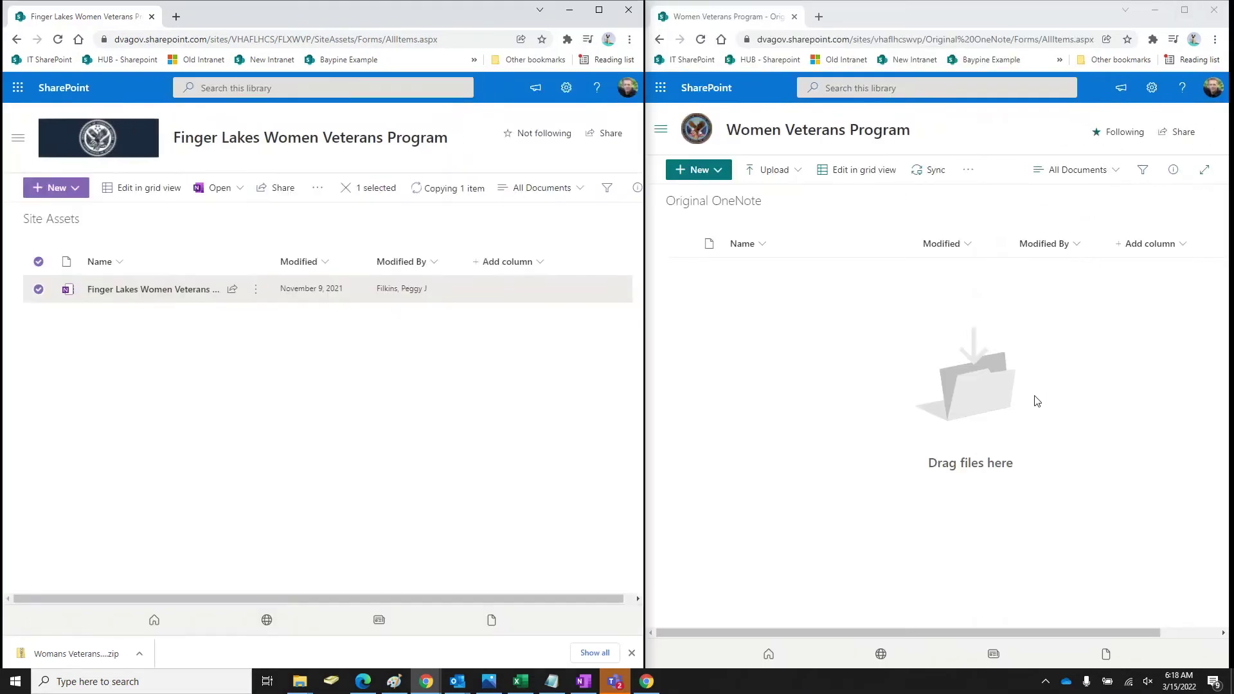
Reload Original OneNote to see its 12 items, then show Site contents for both sites
{"action": "left_click", "coordinate": [974, 341]}
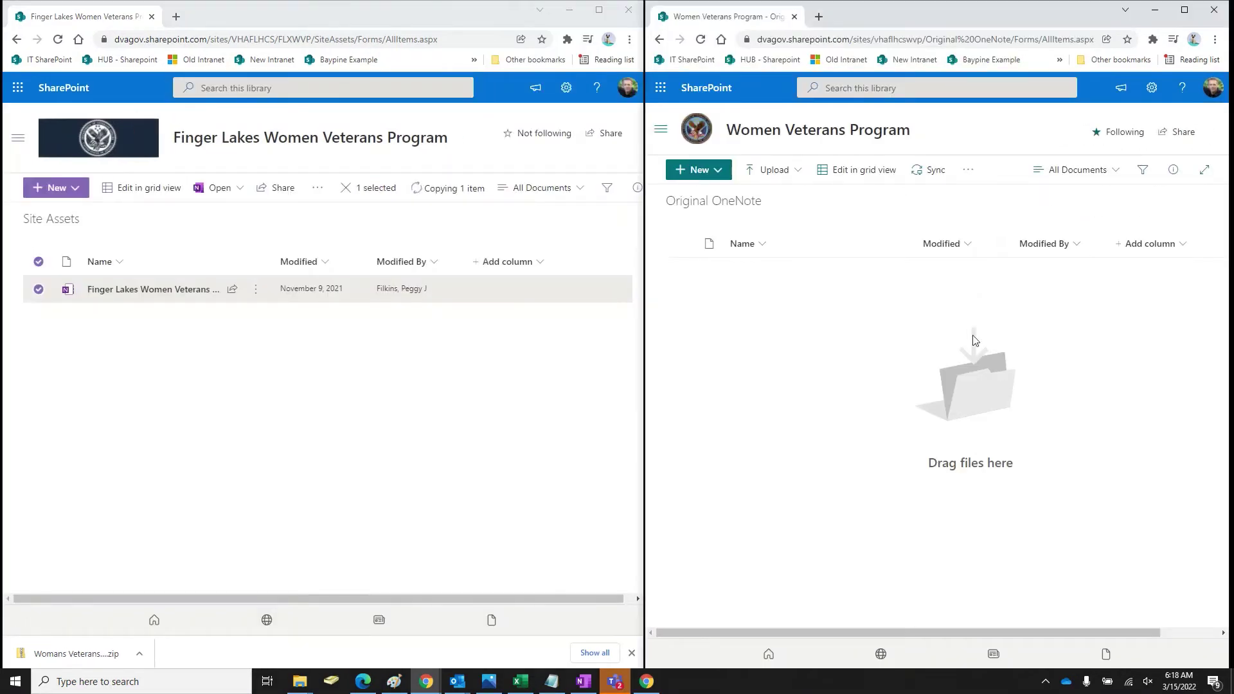
{"action": "left_click", "coordinate": [701, 40]}
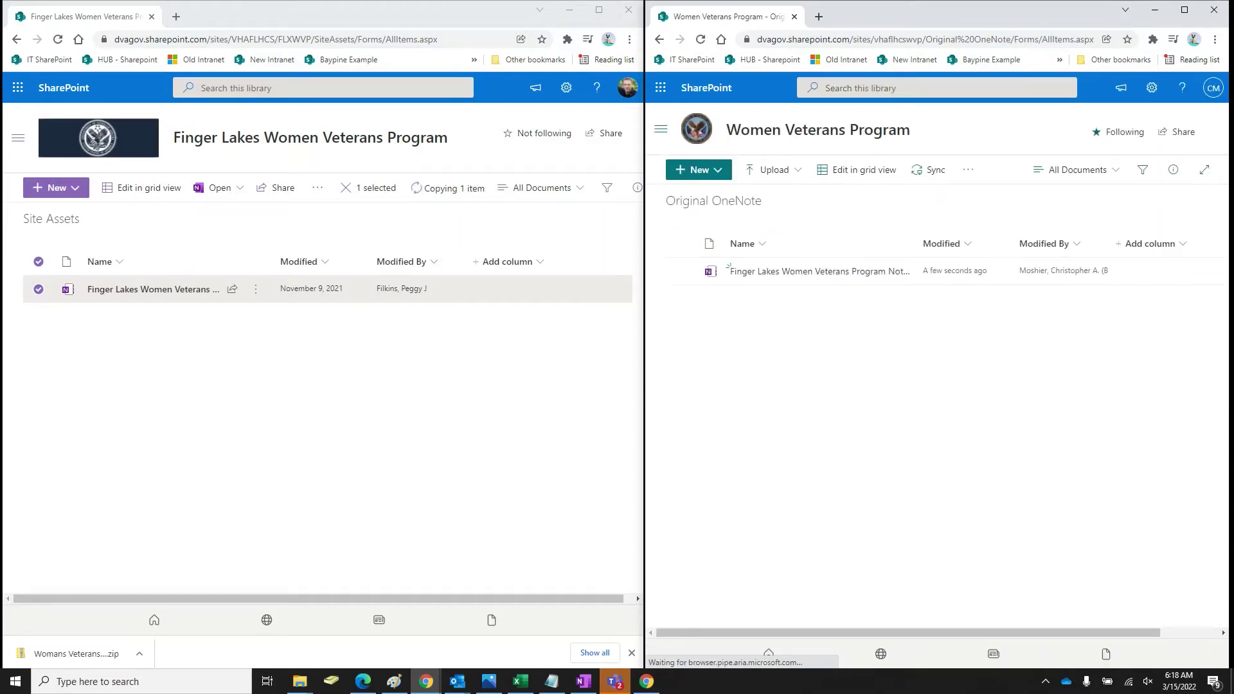
{"action": "left_click", "coordinate": [1152, 87]}
{"action": "left_click", "coordinate": [1082, 209]}
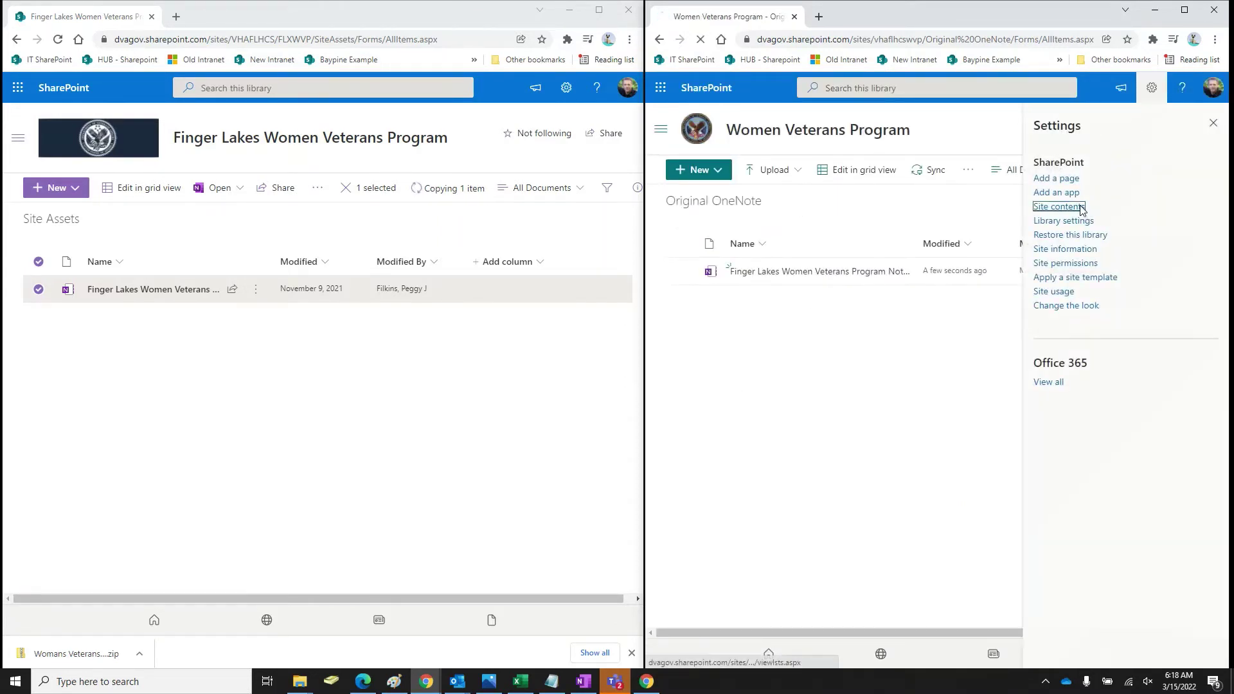
{"action": "left_click", "coordinate": [568, 91]}
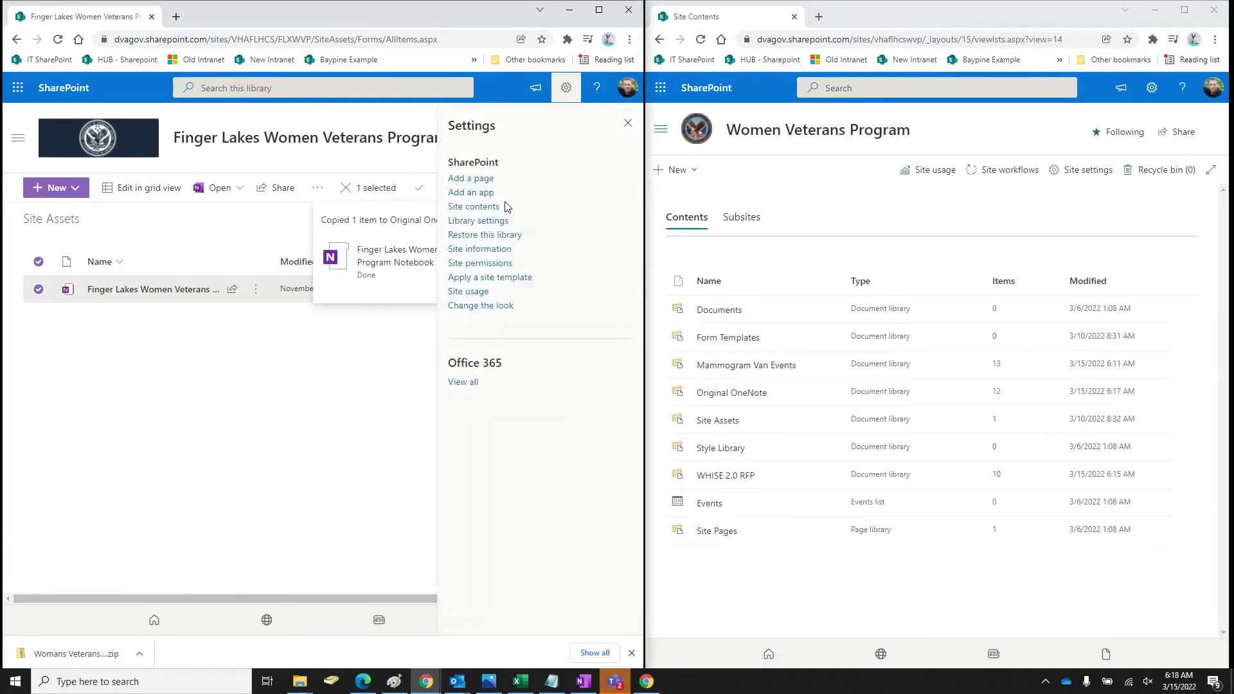
{"action": "left_click", "coordinate": [474, 206]}
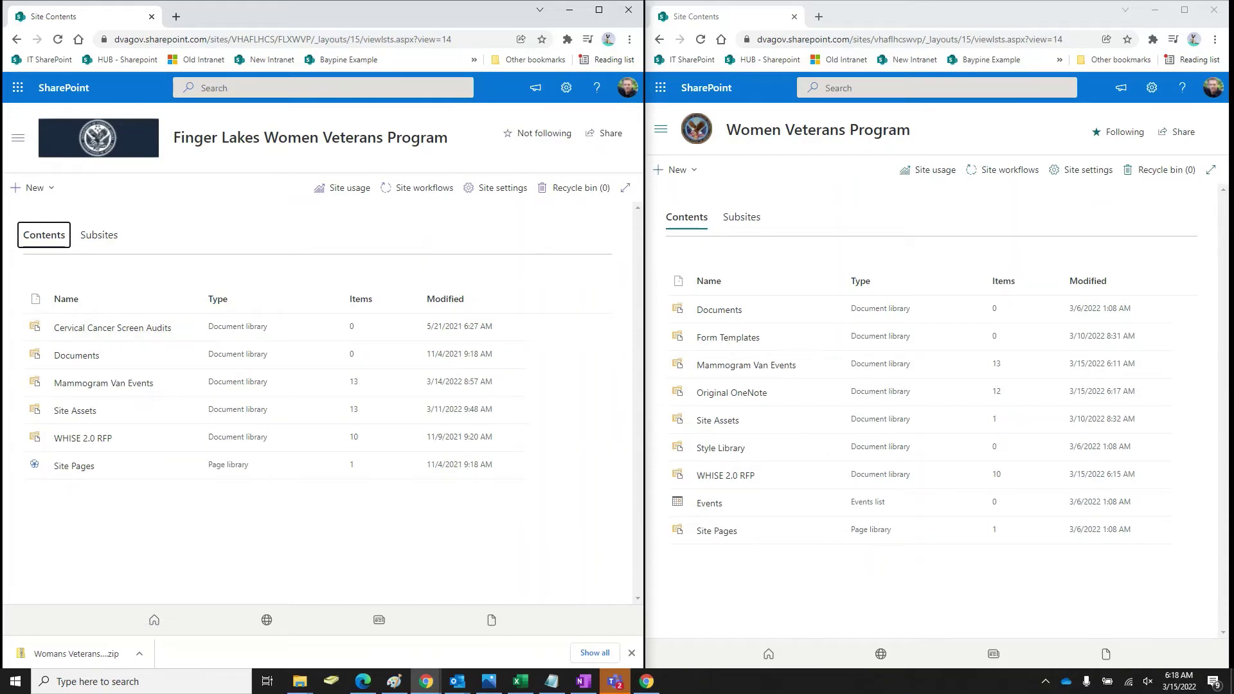
{"action": "key", "text": "alt+Tab"}
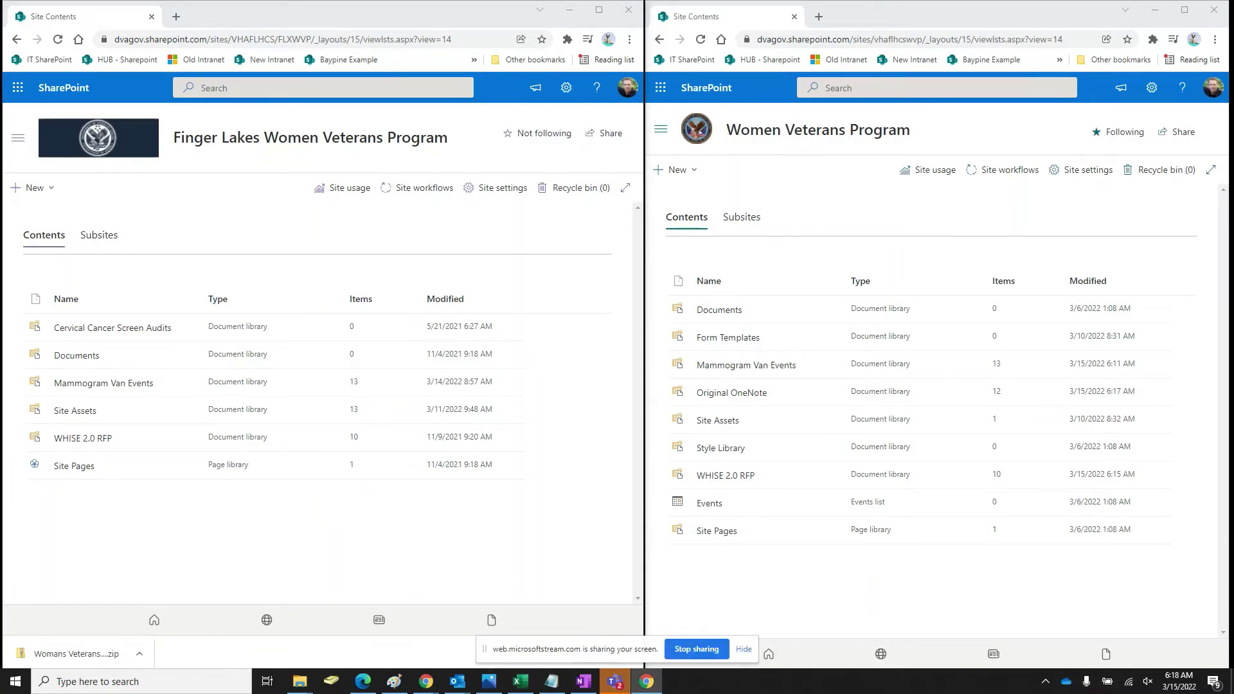
{"action": "key", "text": "alt+Tab"}
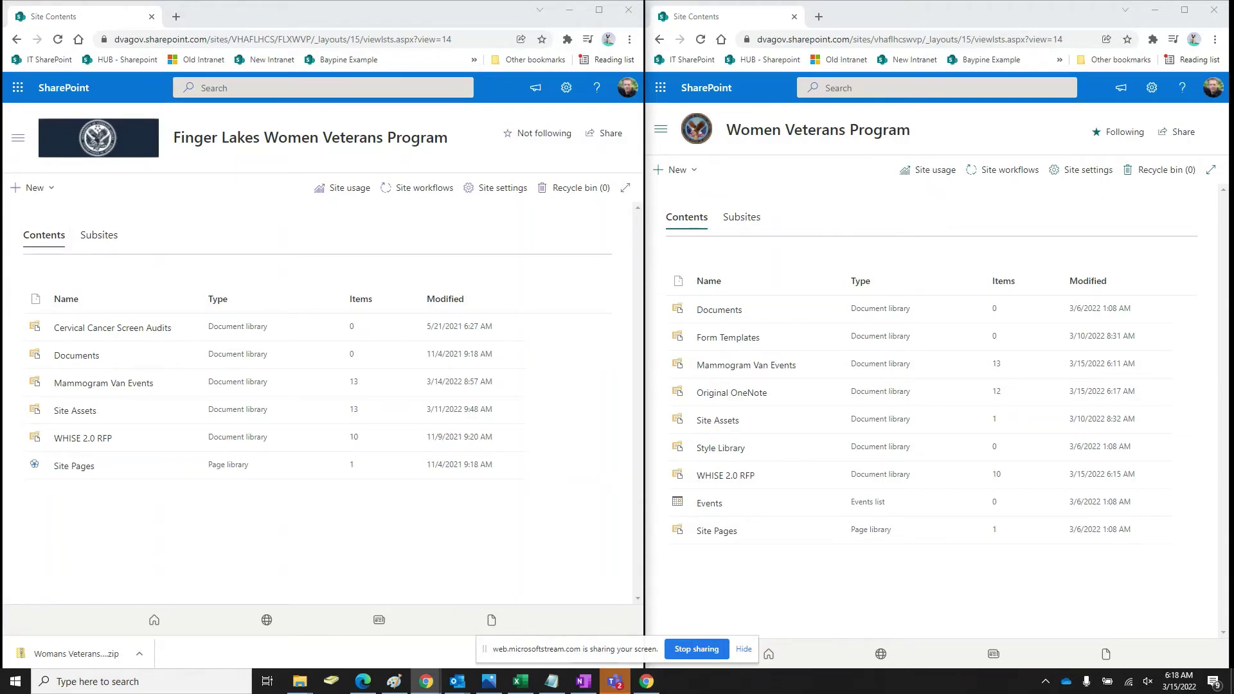
Fill row 66, Women Veterans Program, with green in the SharePoint Contacts workbook
{"action": "key", "text": "alt+Tab"}
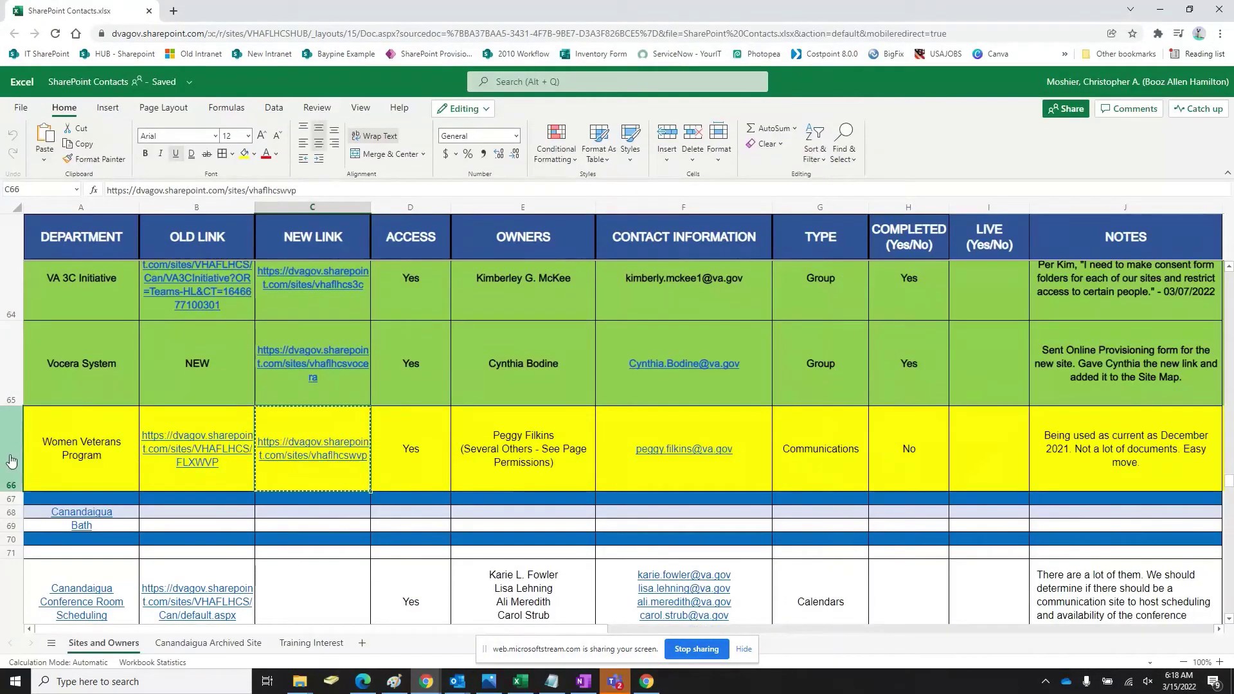
{"action": "left_click", "coordinate": [11, 460]}
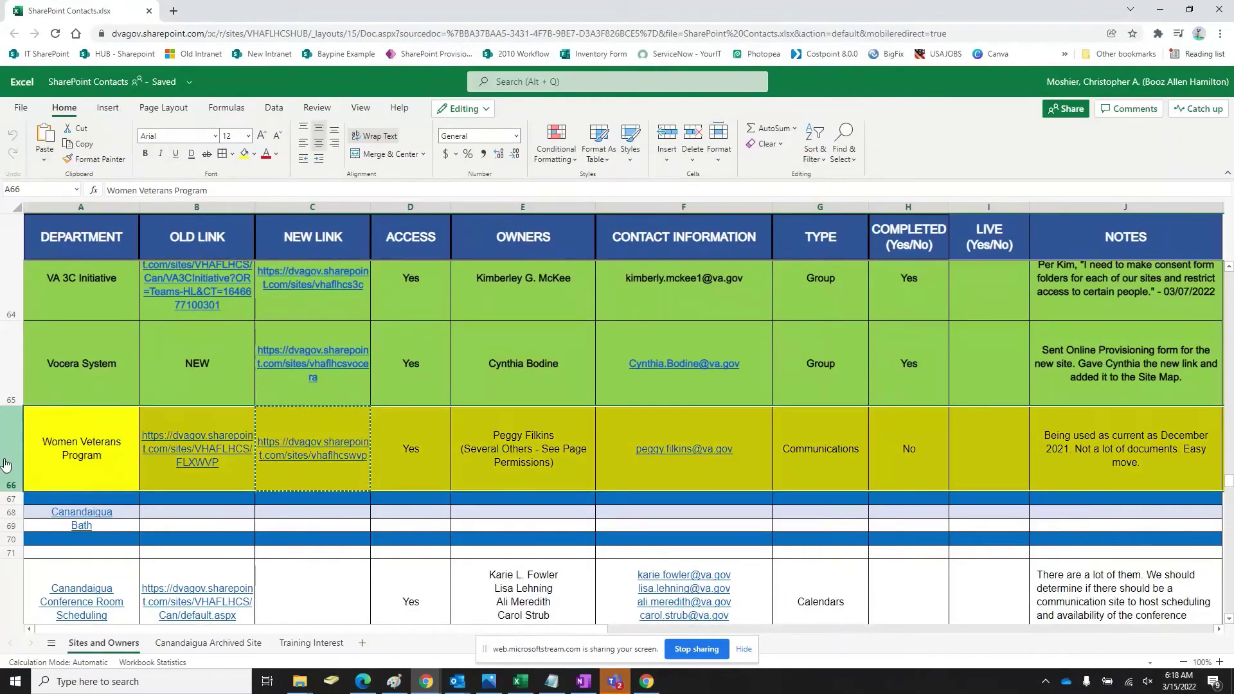
{"action": "left_click", "coordinate": [254, 156]}
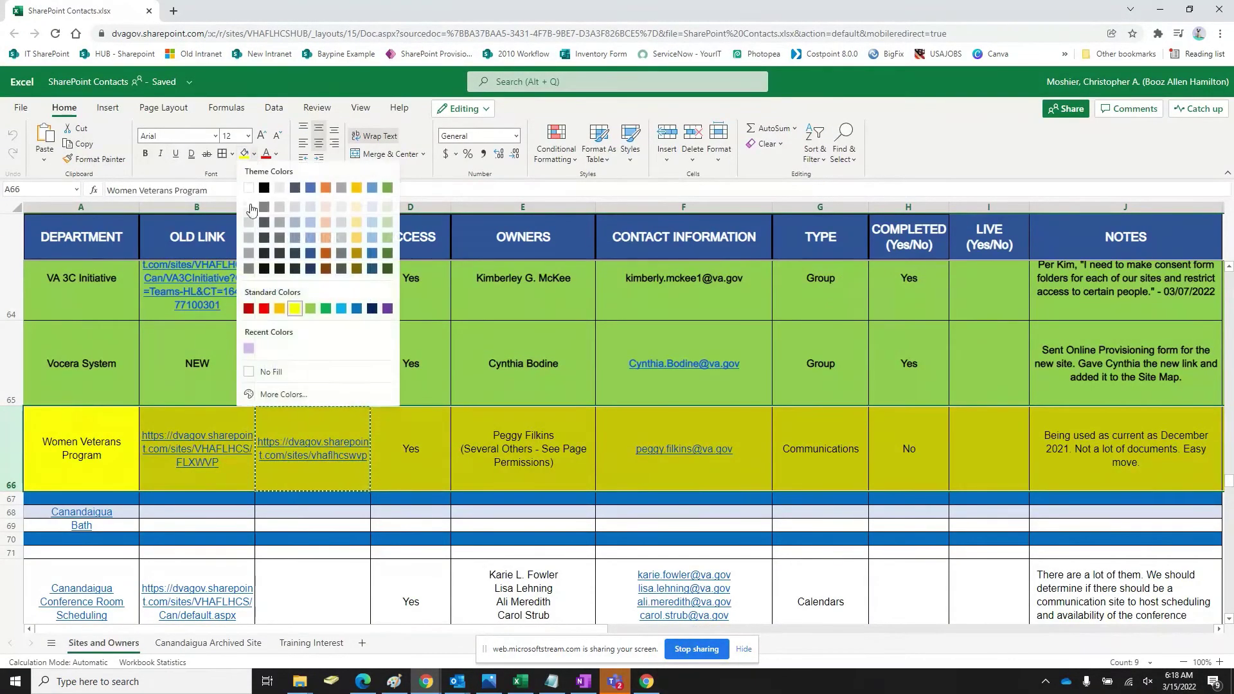
{"action": "left_click", "coordinate": [311, 305]}
Set the COMPLETED cell H66 to 'Yes' and scroll up toward Respiratory Therapy
{"action": "left_click", "coordinate": [836, 455]}
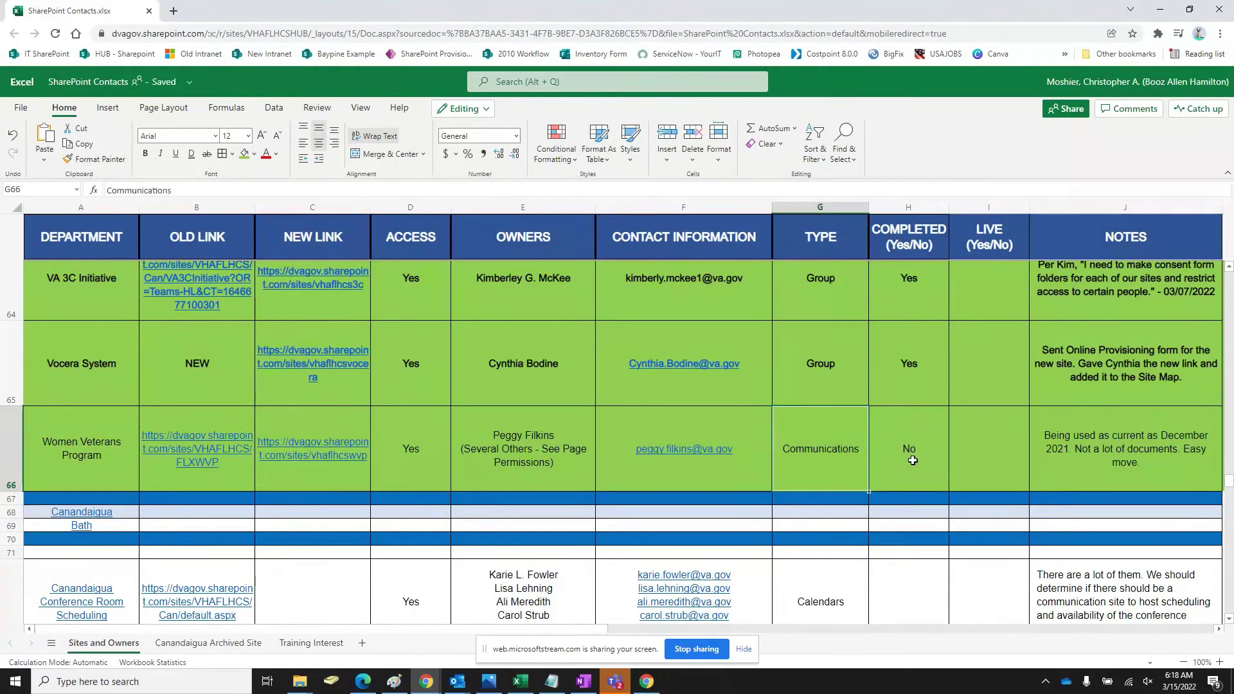
{"action": "left_click", "coordinate": [913, 461]}
{"action": "type", "text": "Yes"}
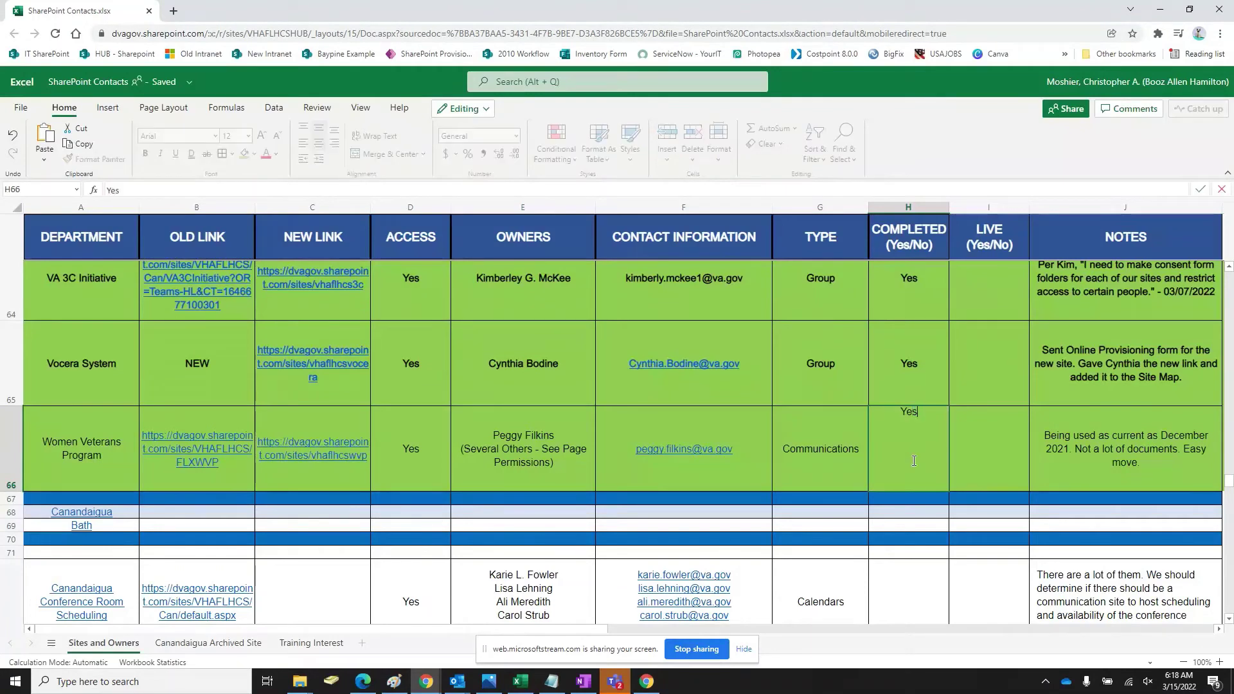
{"action": "left_click", "coordinate": [1115, 458]}
{"action": "key", "text": "shift+space"}
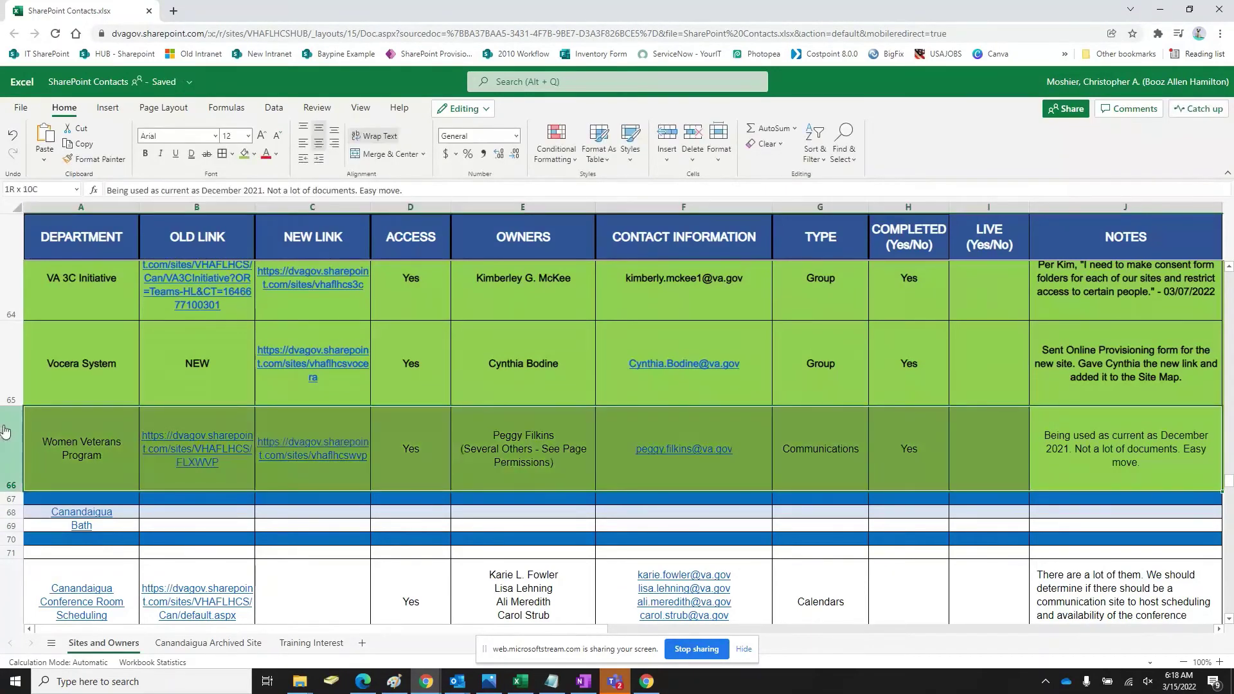
{"action": "scroll", "coordinate": [232, 502], "scroll_direction": "up", "scroll_amount": 5}
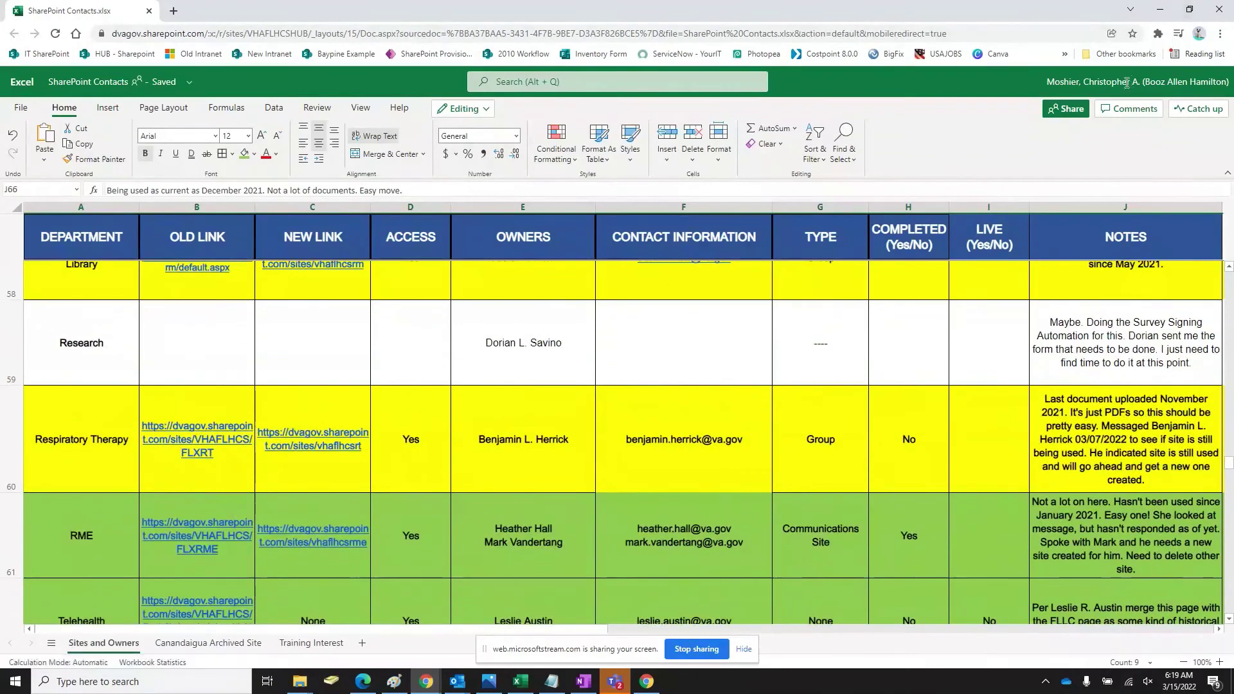
Minimize Excel and load the old FLXRT Respiratory Therapy site in the left browser
{"action": "left_click", "coordinate": [1189, 9]}
{"action": "left_click_drag", "start_coordinate": [1001, 141], "coordinate": [1091, 83]}
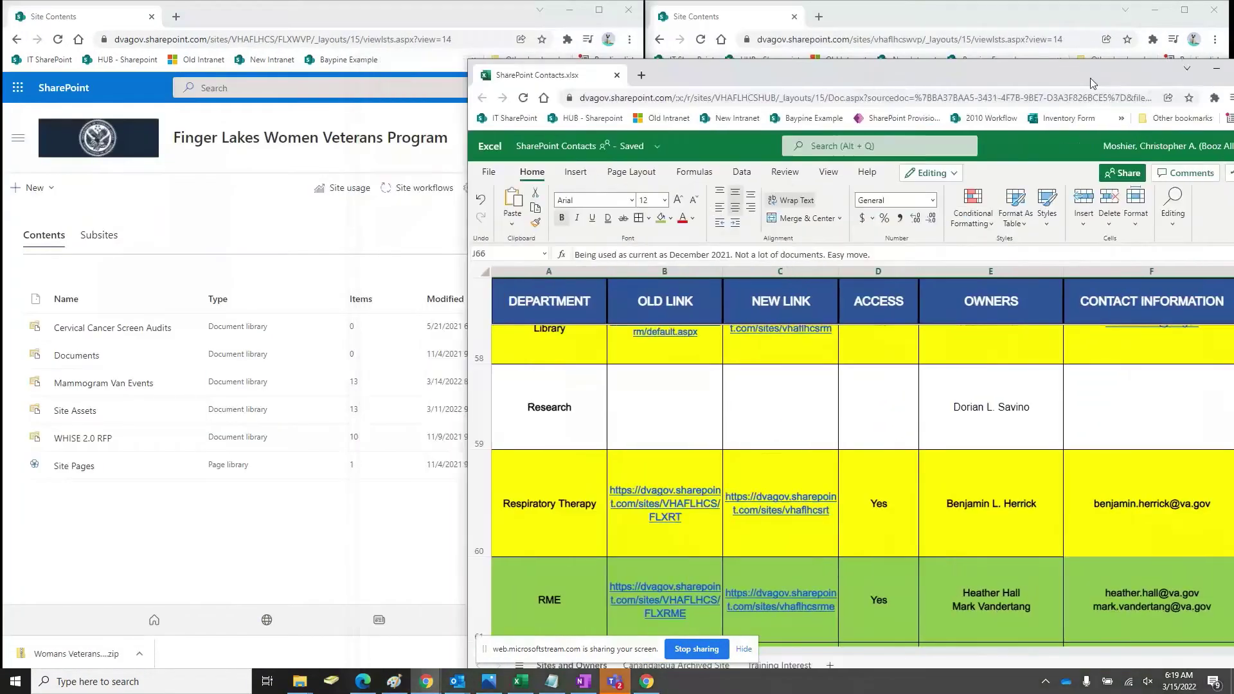
{"action": "left_click", "coordinate": [1216, 68]}
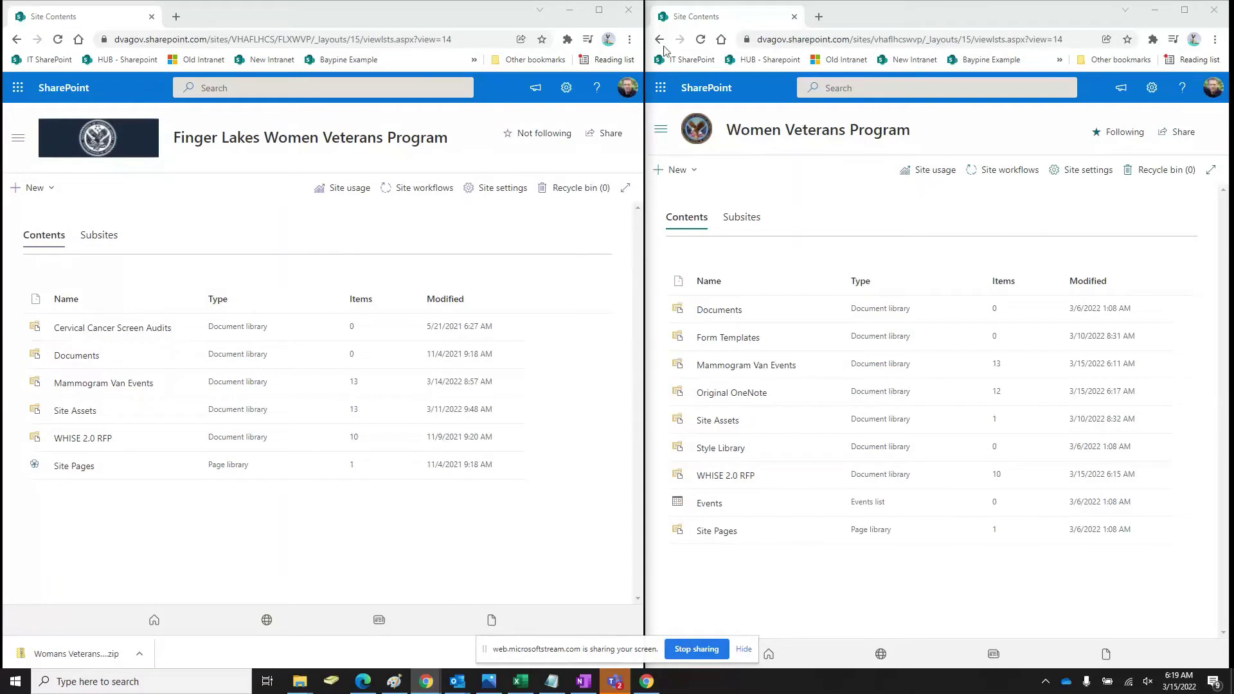
{"action": "left_click", "coordinate": [311, 41]}
{"action": "key", "text": "ctrl+v"}
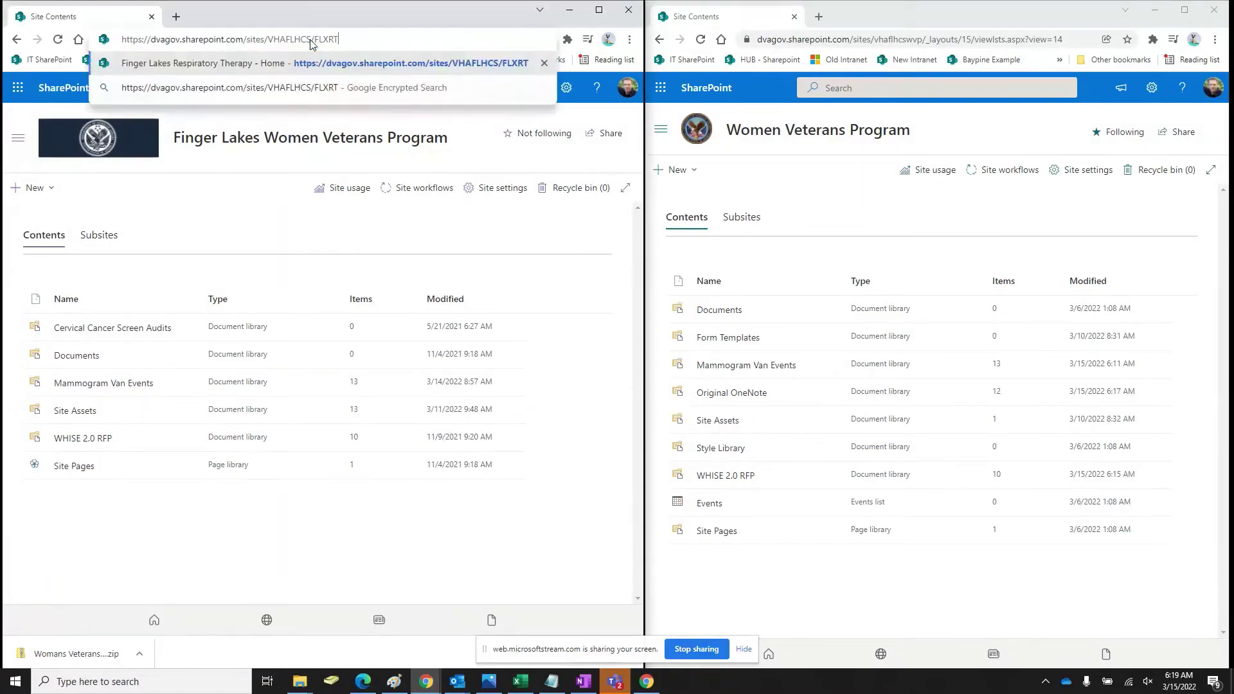
{"action": "key", "text": "Return"}
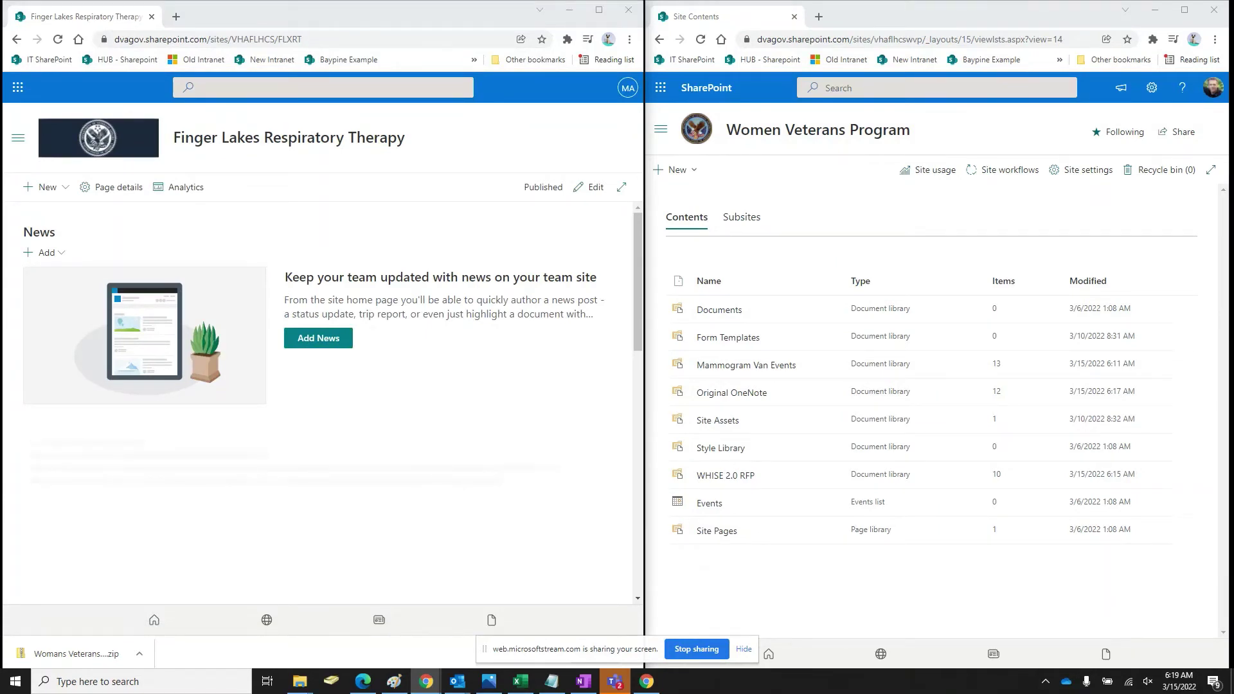
Load the new vhaflhcsrt Respiratory Therapy site in the right browser
{"action": "left_click", "coordinate": [845, 42]}
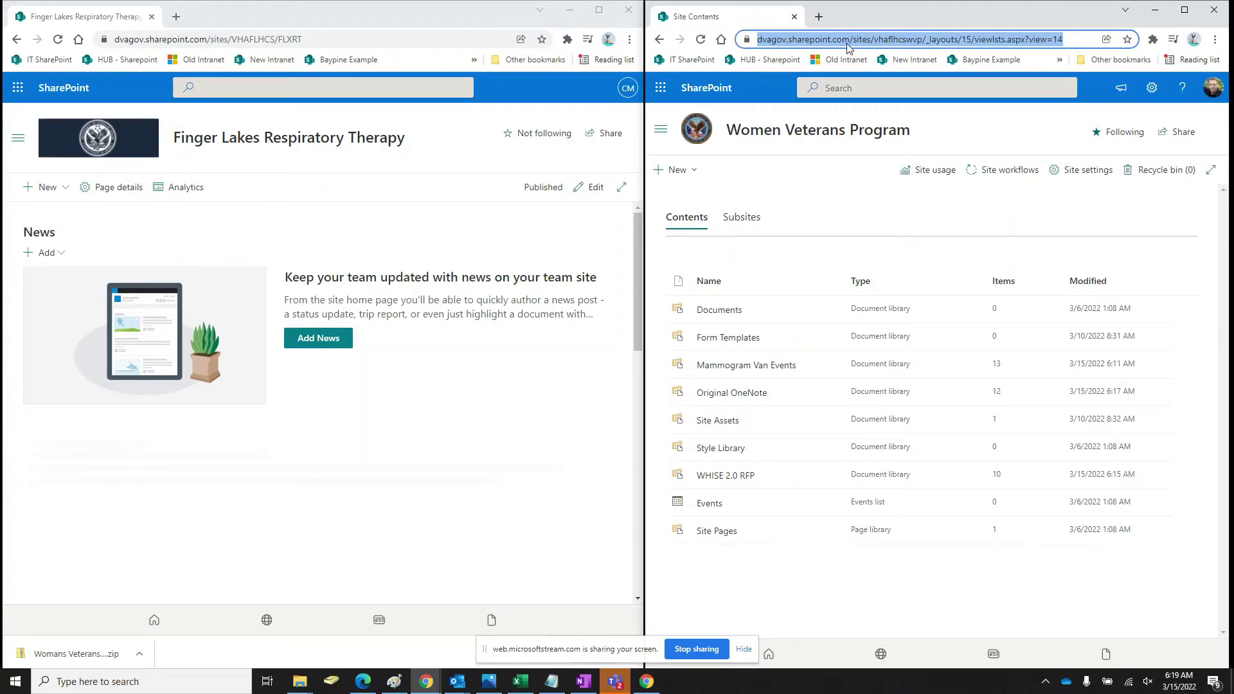
{"action": "key", "text": "ctrl+v"}
{"action": "key", "text": "Return"}
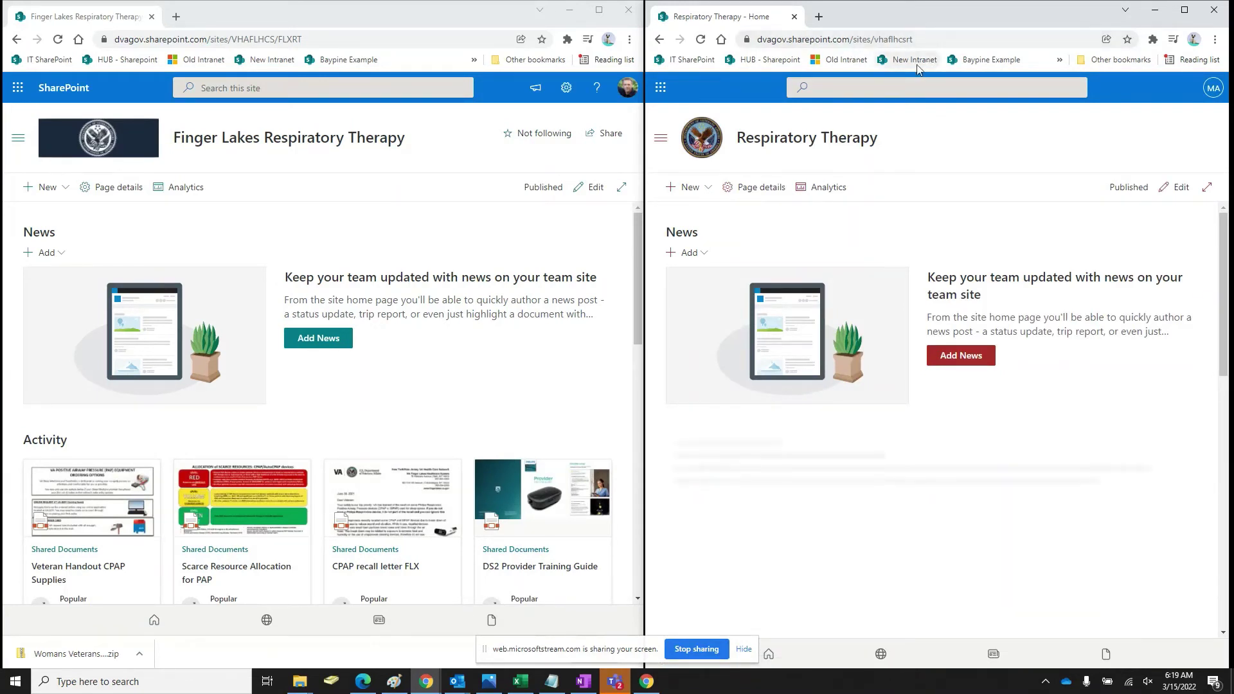
Show Site contents for both Respiratory Therapy sites, then open the old site's Documents library
{"action": "left_click", "coordinate": [566, 87]}
{"action": "left_click", "coordinate": [476, 207]}
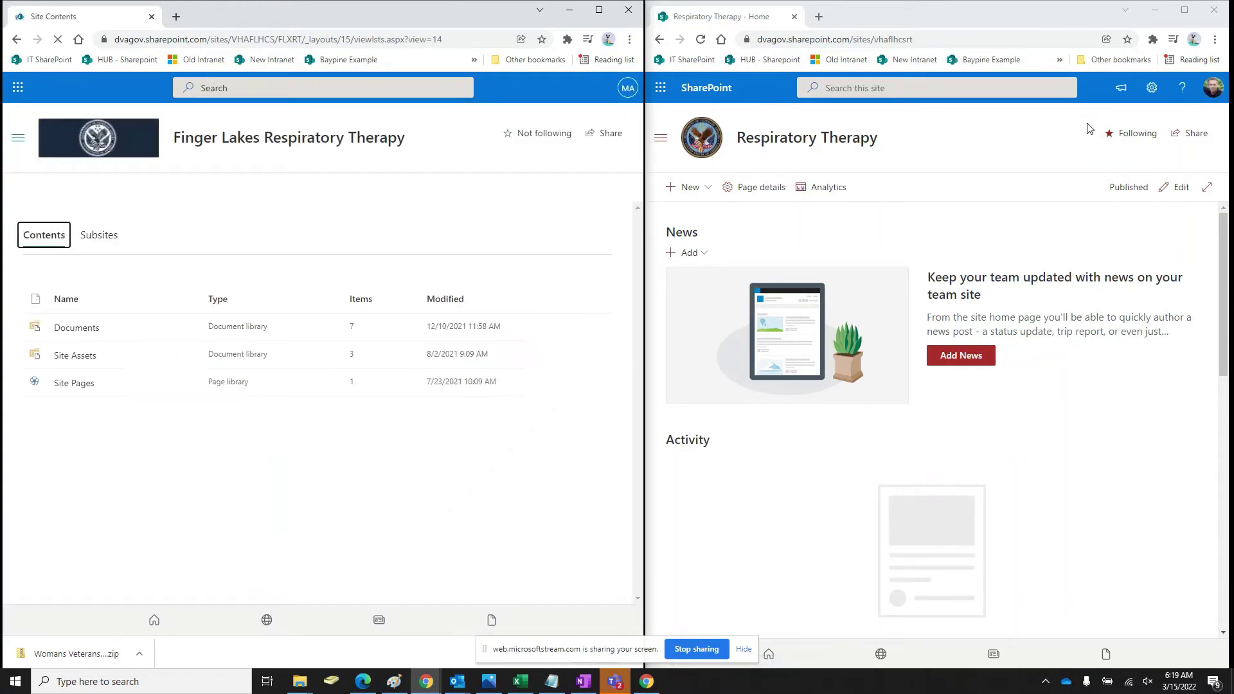
{"action": "left_click", "coordinate": [1152, 87]}
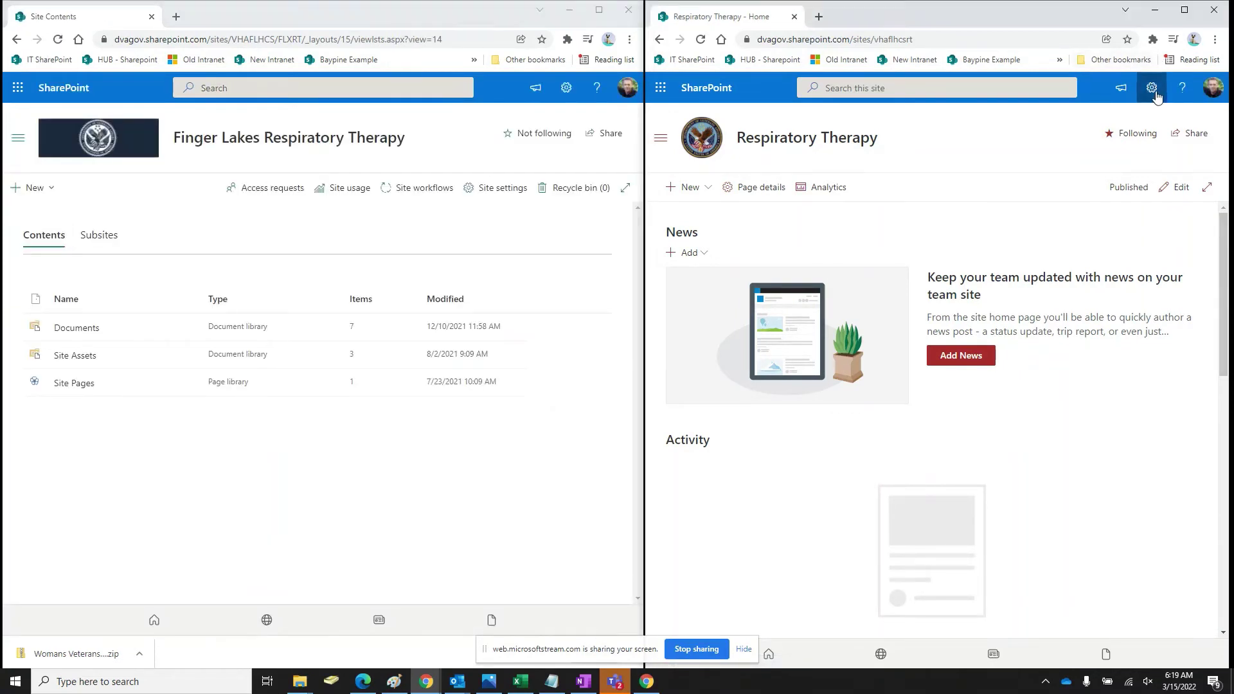
{"action": "left_click", "coordinate": [1065, 208]}
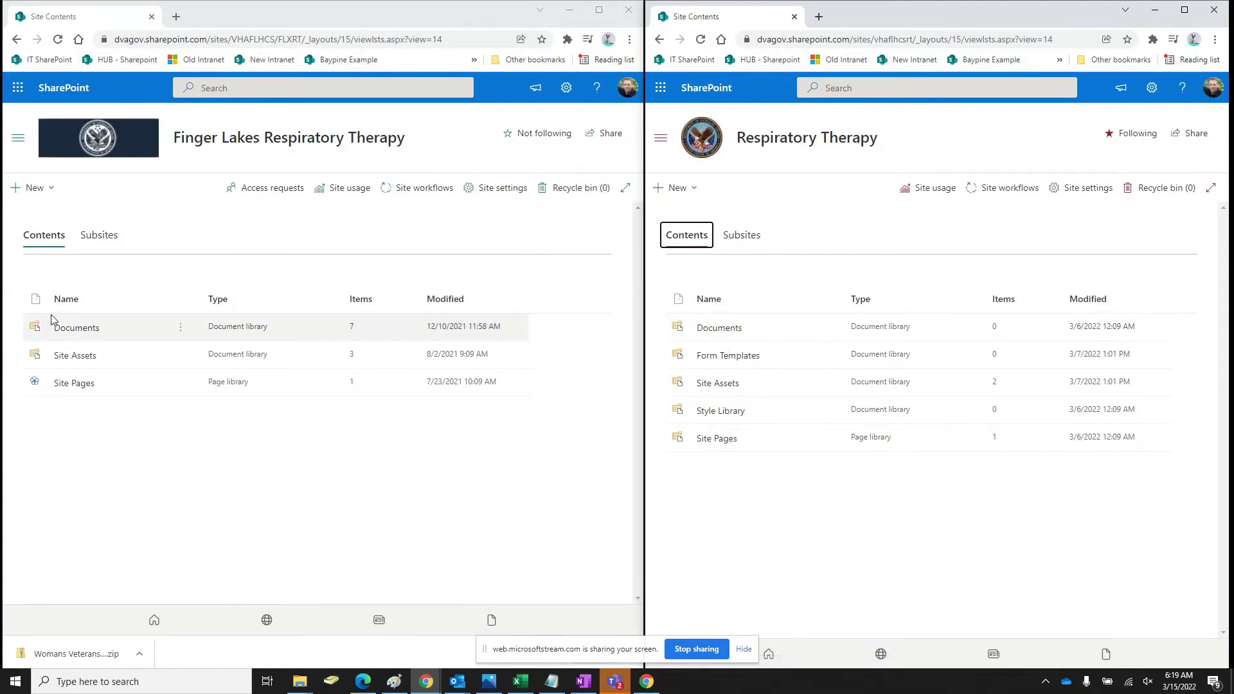
{"action": "left_click", "coordinate": [64, 330]}
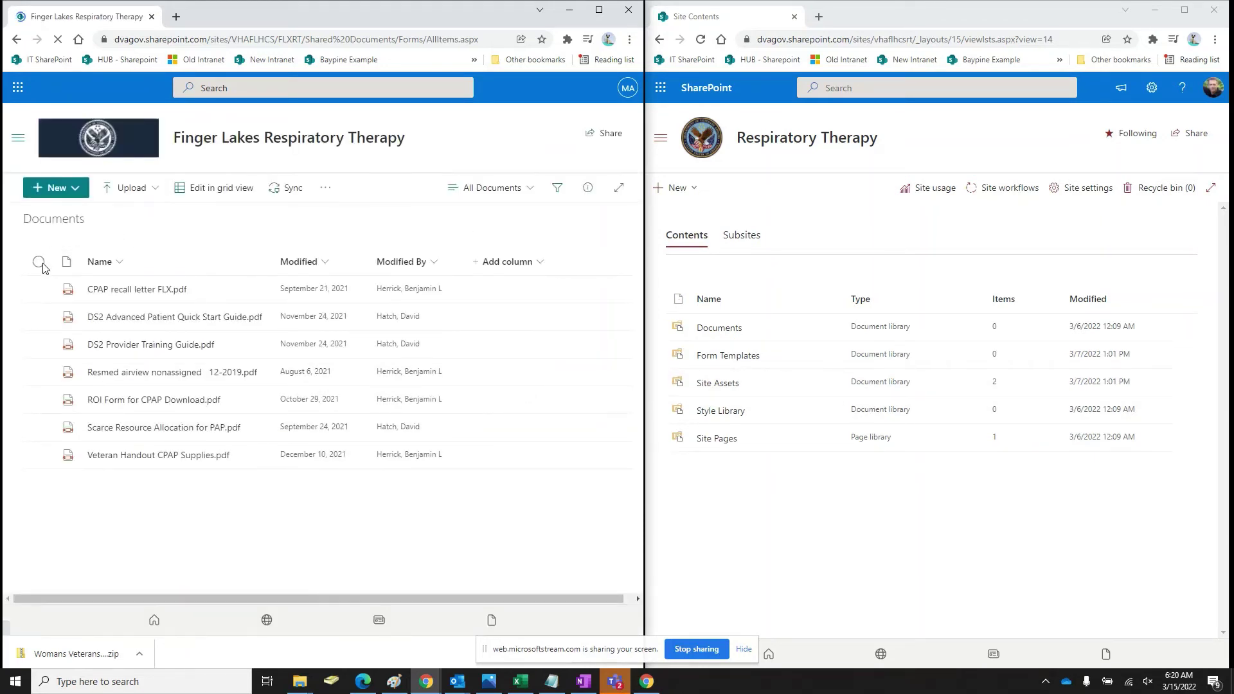
Copy all seven old PDFs to the Respiratory Therapy site, then open and refresh its Documents
{"action": "left_click", "coordinate": [39, 261]}
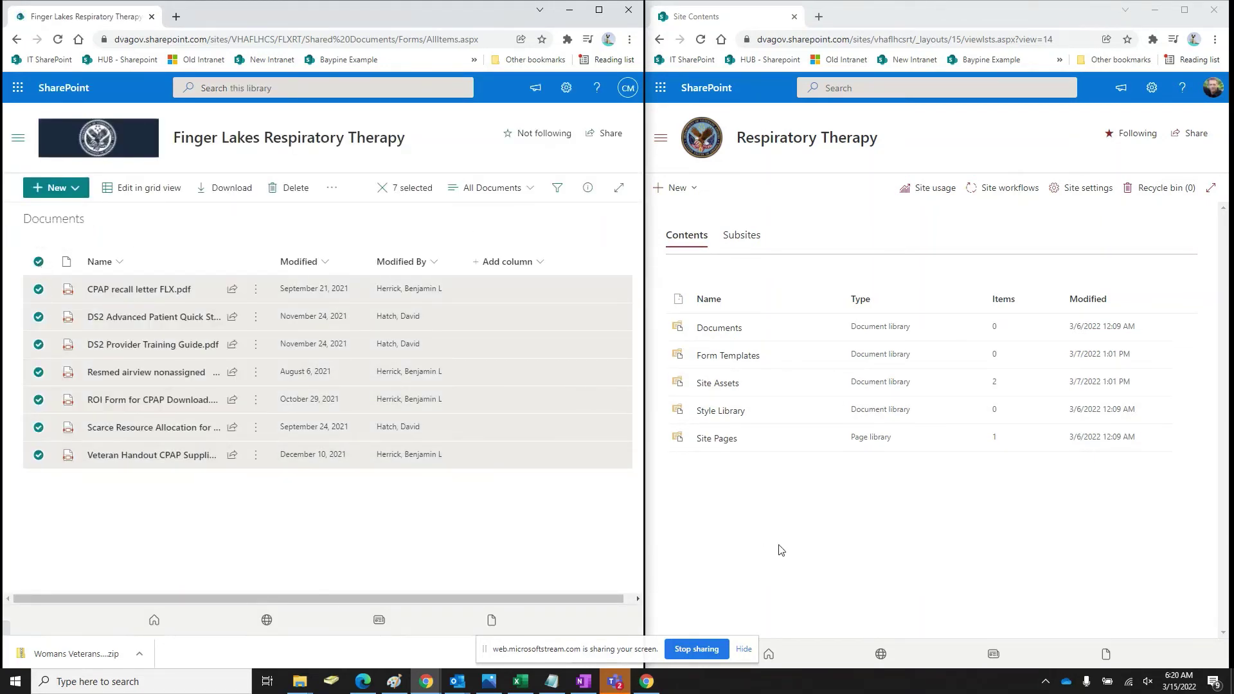
{"action": "left_click", "coordinate": [598, 9]}
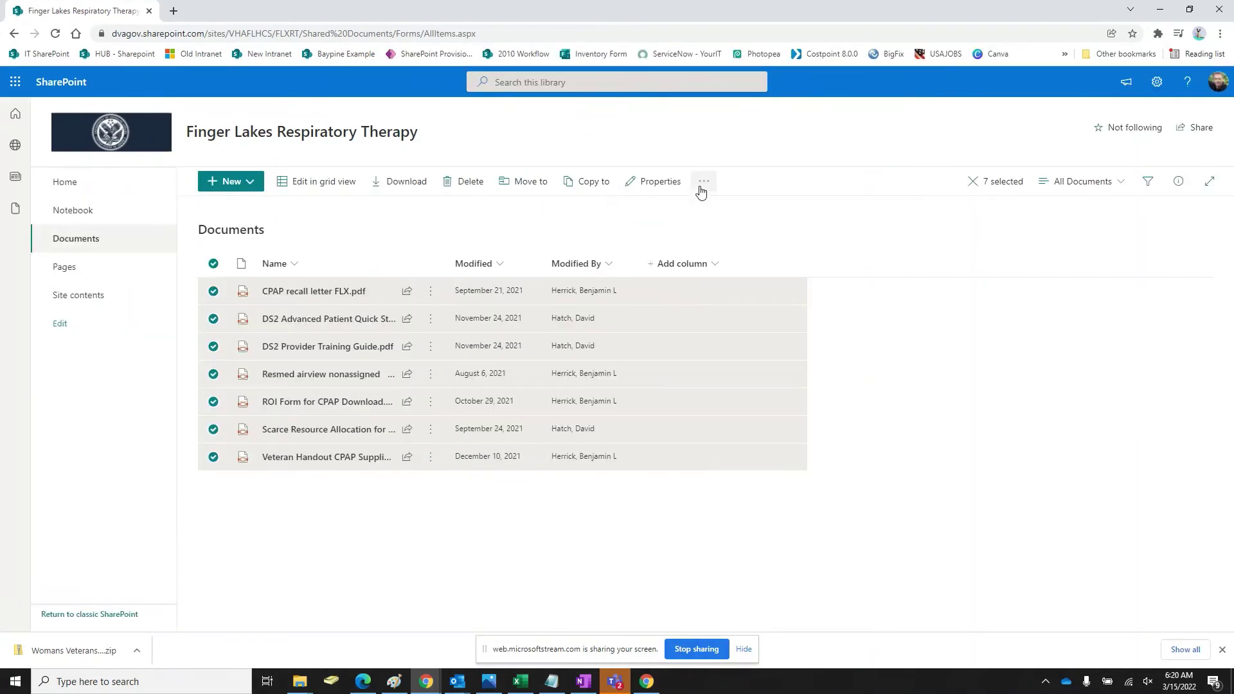
{"action": "left_click", "coordinate": [585, 192]}
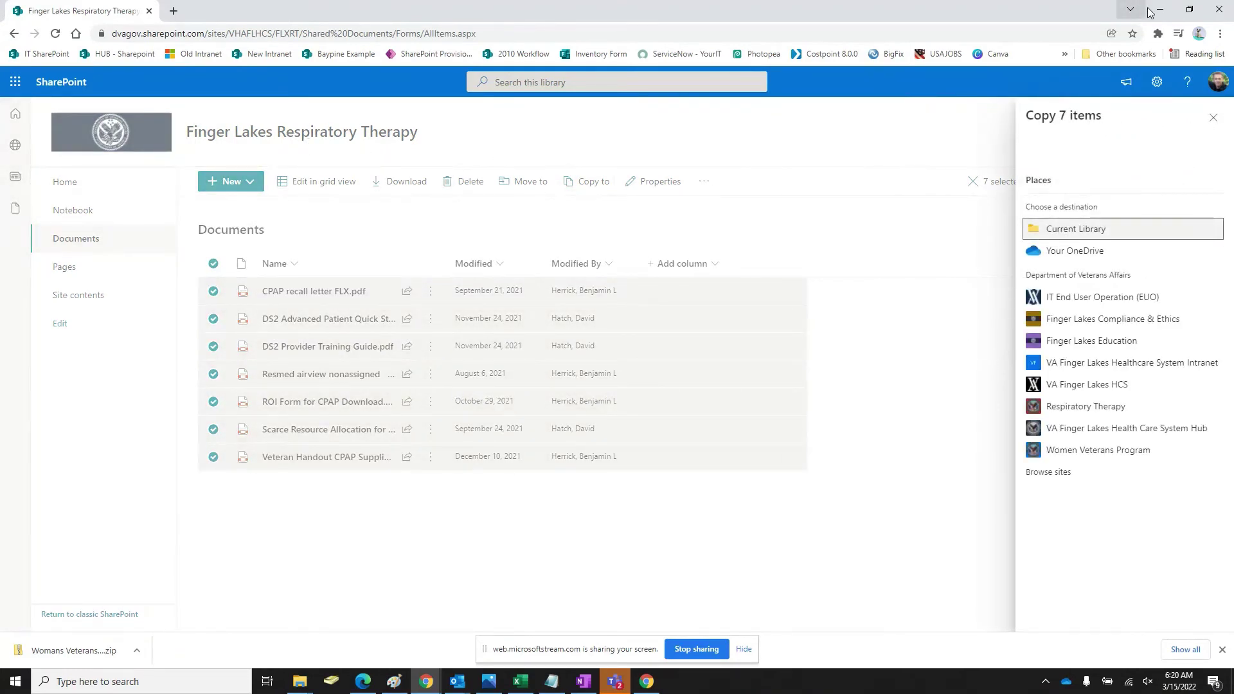
{"action": "left_click", "coordinate": [1058, 476]}
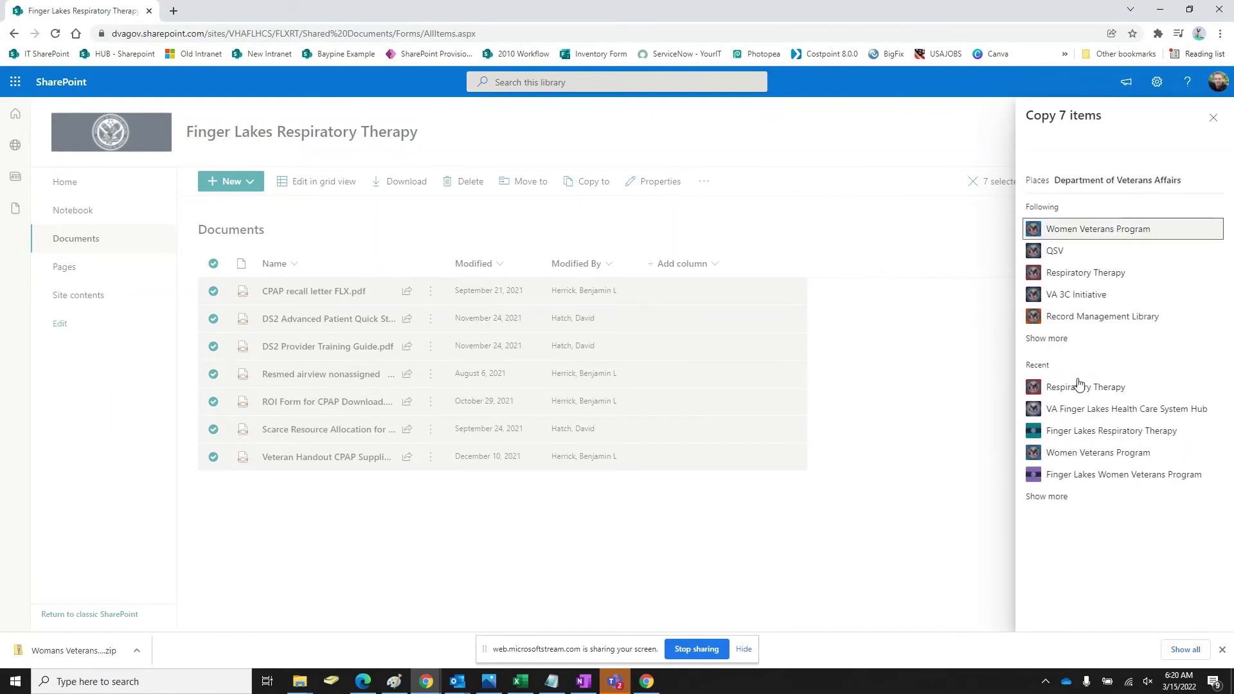
{"action": "left_click", "coordinate": [1075, 278]}
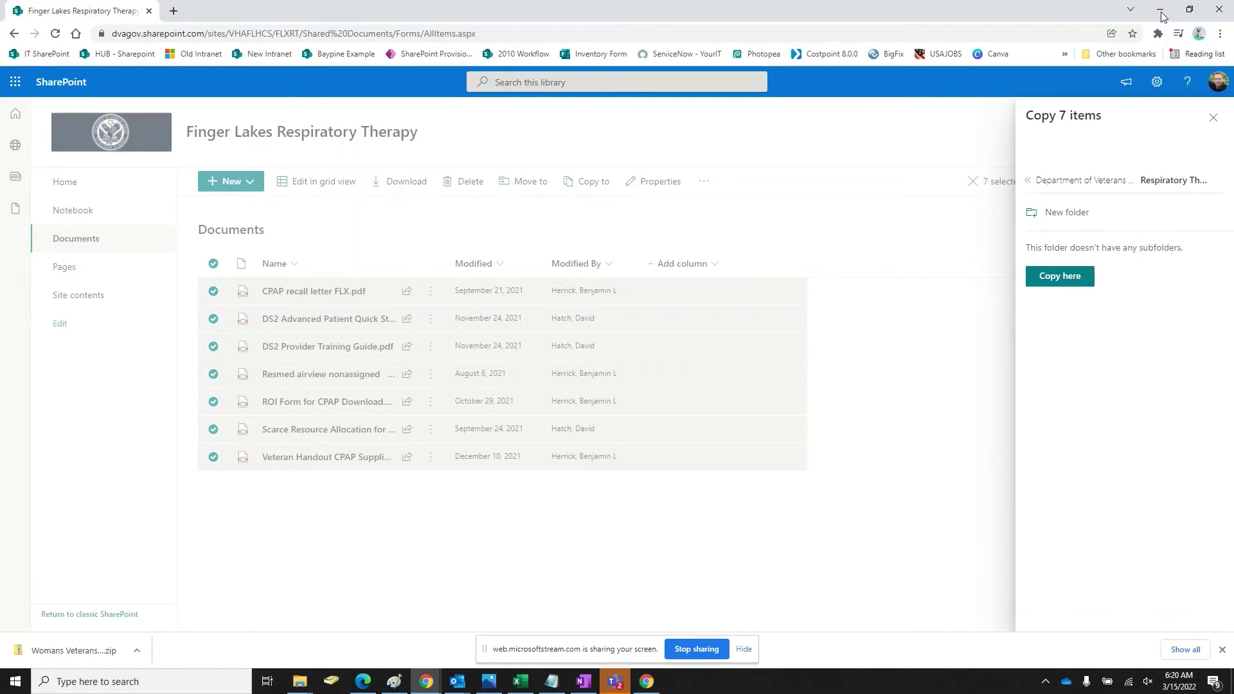
{"action": "left_click", "coordinate": [1190, 9]}
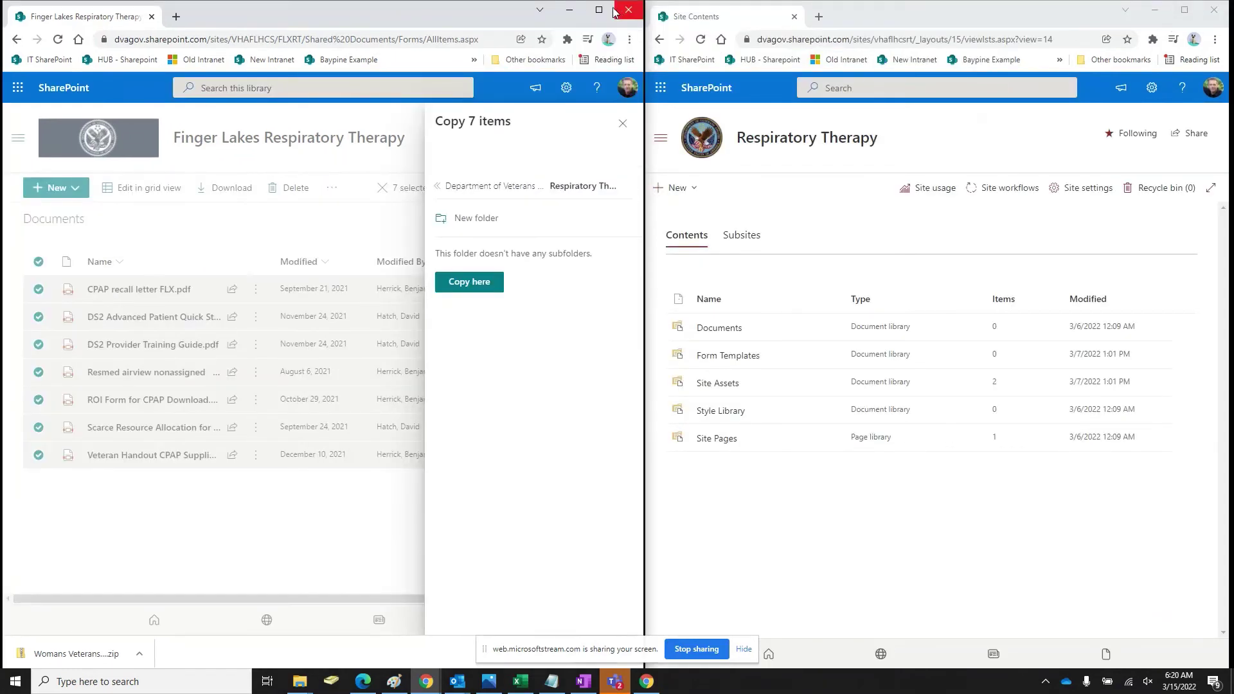
{"action": "left_click", "coordinate": [480, 286]}
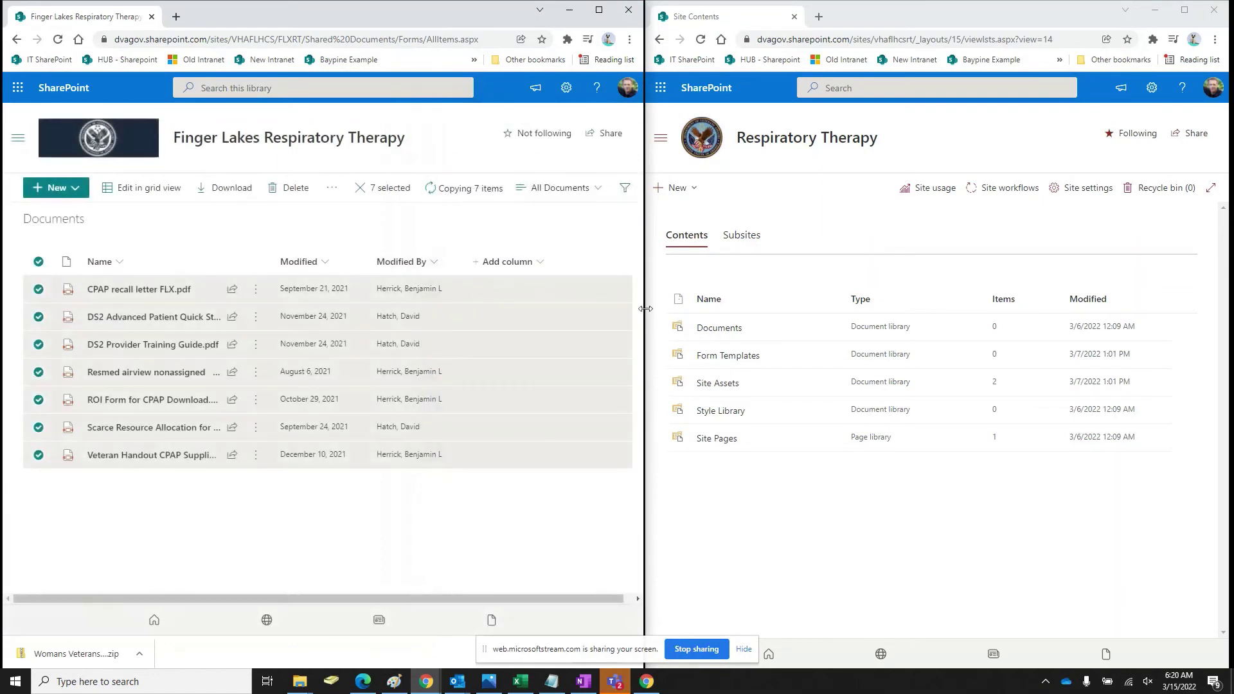
{"action": "left_click", "coordinate": [712, 335]}
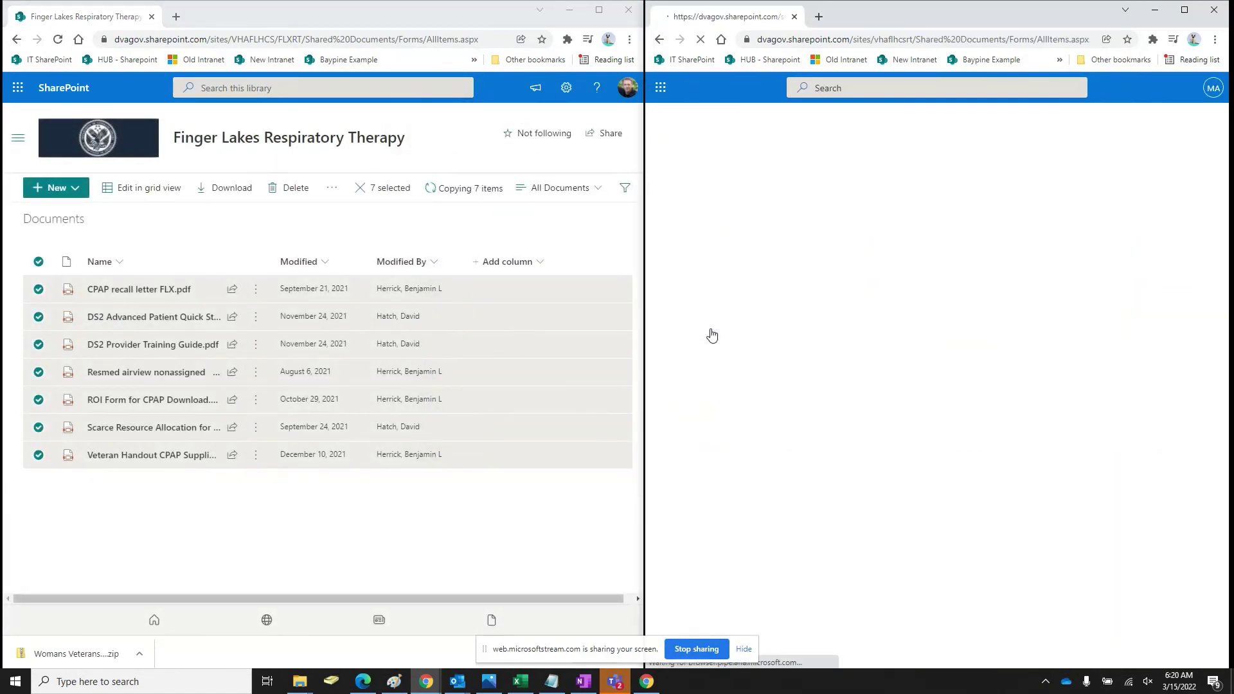
{"action": "left_click", "coordinate": [705, 45]}
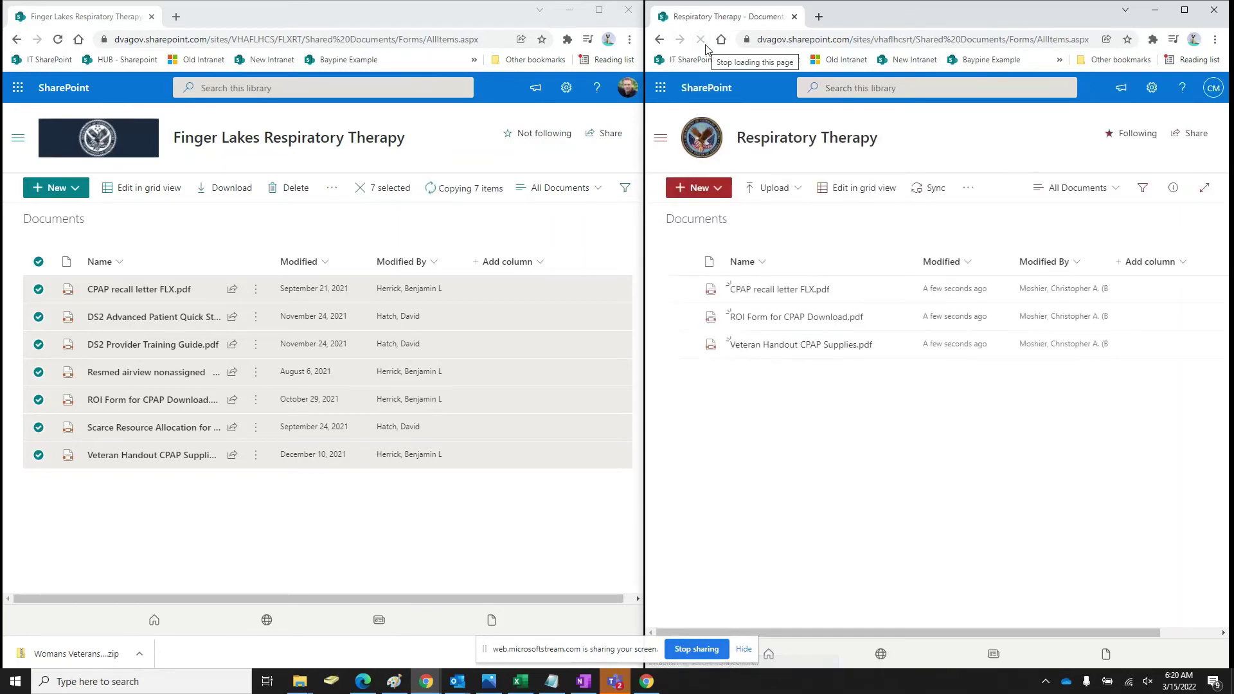
Maximize the Respiratory Therapy library, open its settings, and check the Finger Lakes hub's department links
{"action": "left_click", "coordinate": [1185, 10]}
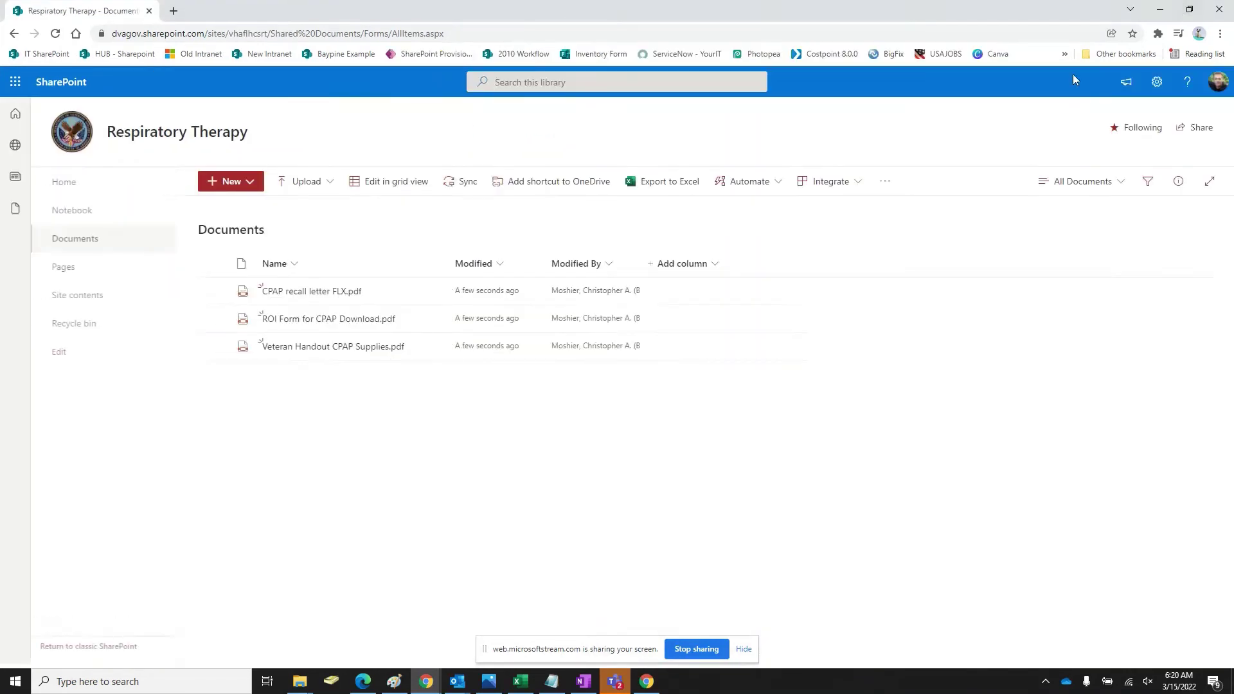
{"action": "left_click", "coordinate": [1157, 83]}
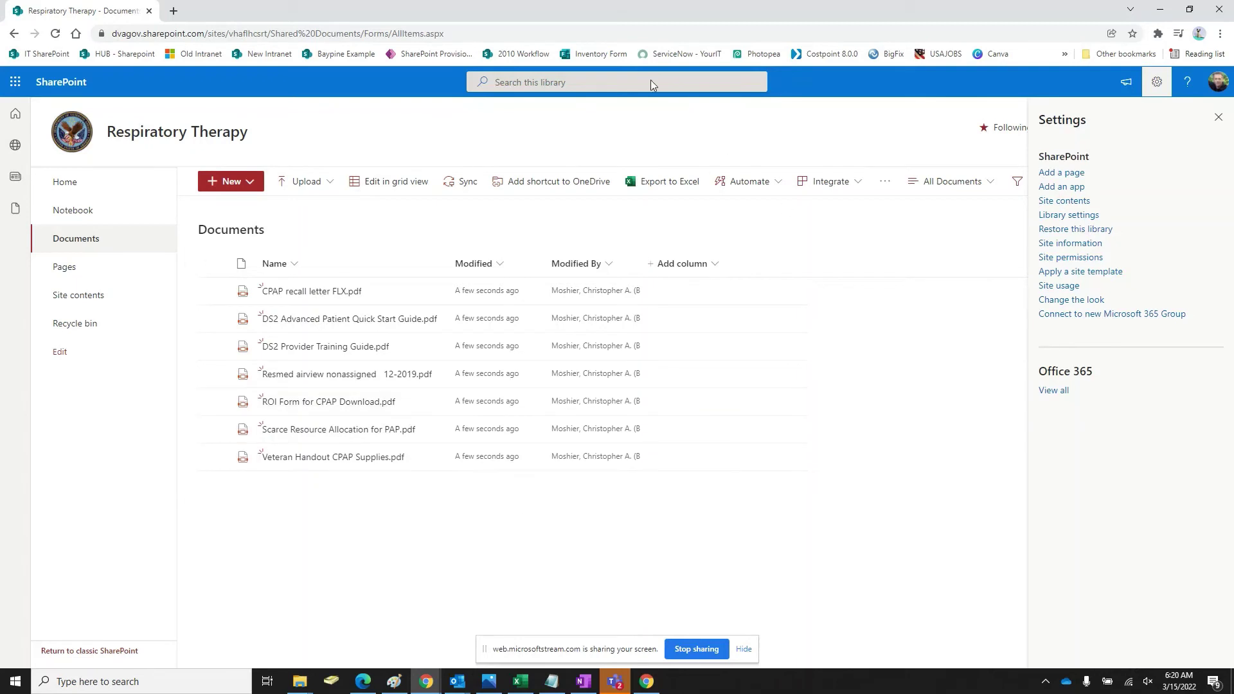
{"action": "left_click", "coordinate": [173, 11]}
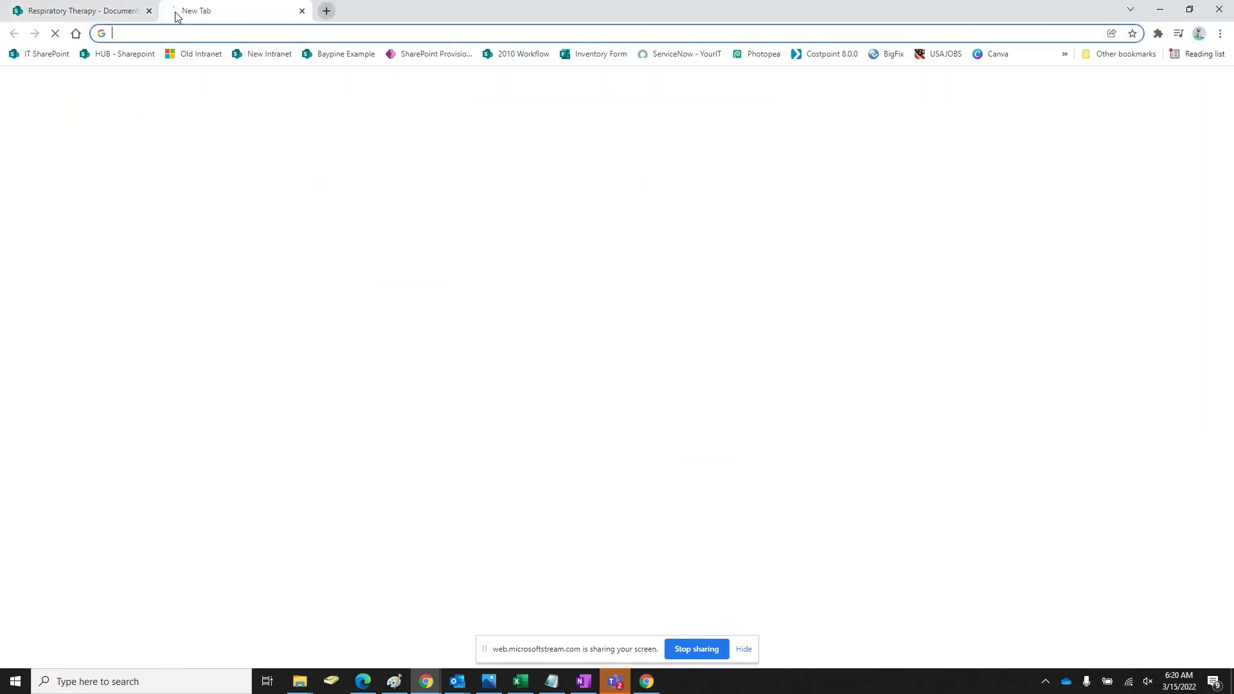
{"action": "left_click", "coordinate": [113, 59]}
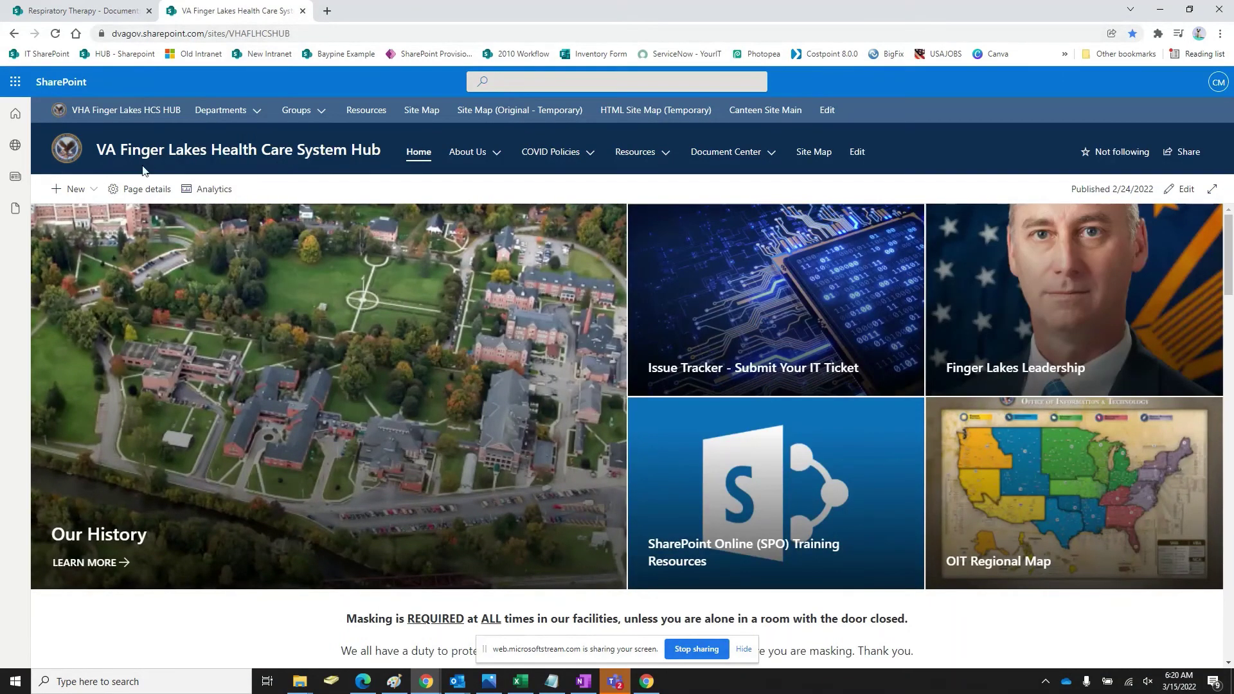
{"action": "left_click", "coordinate": [222, 110]}
{"action": "left_click", "coordinate": [302, 11]}
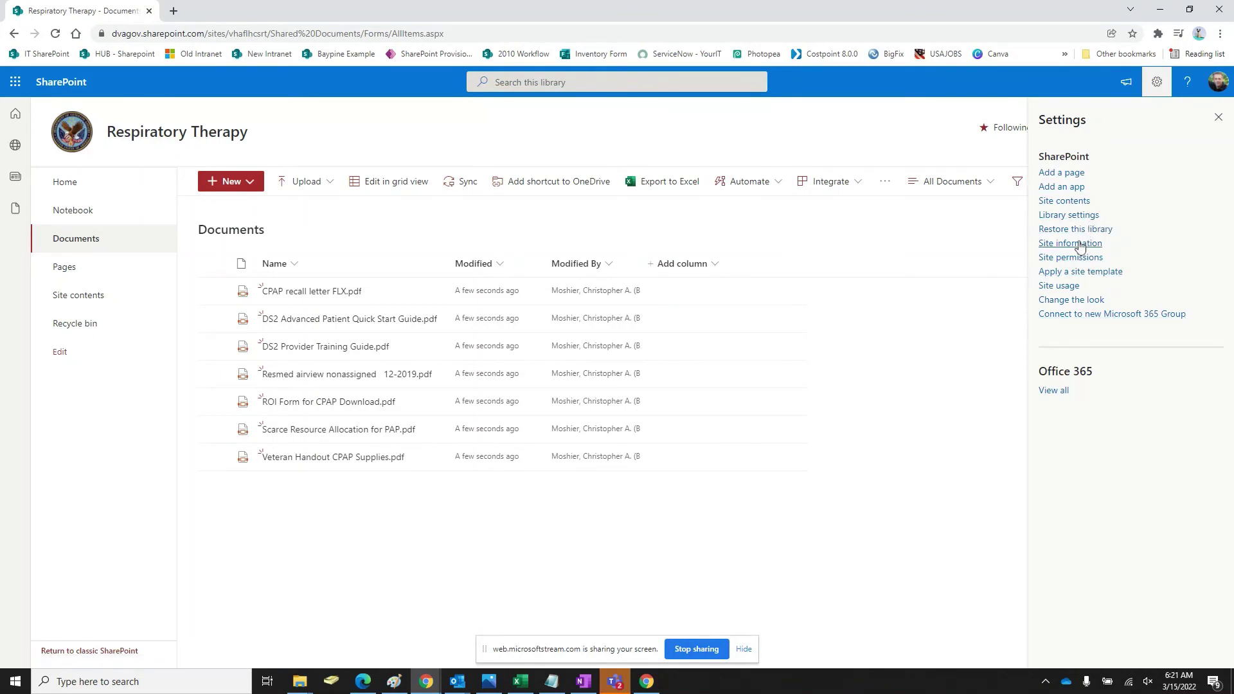
In Site information, associate the site with the VHA Finger Lakes HCS HUB and save
{"action": "left_click", "coordinate": [1076, 246]}
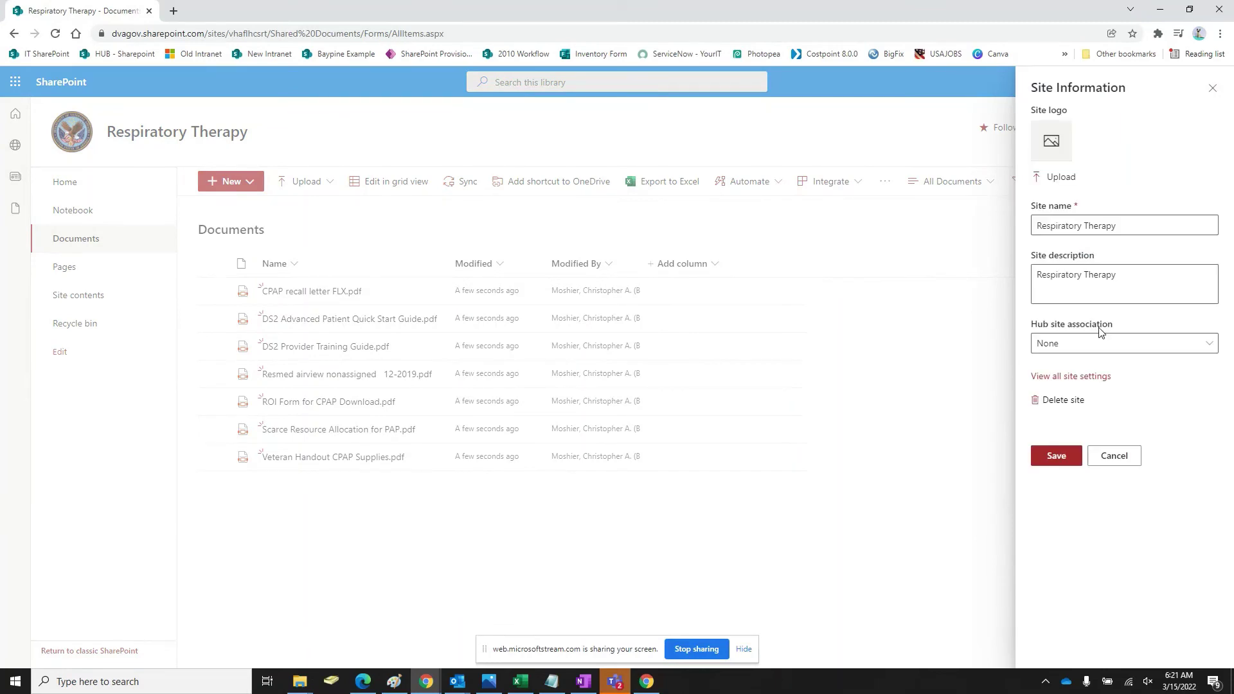
{"action": "left_click", "coordinate": [1067, 349]}
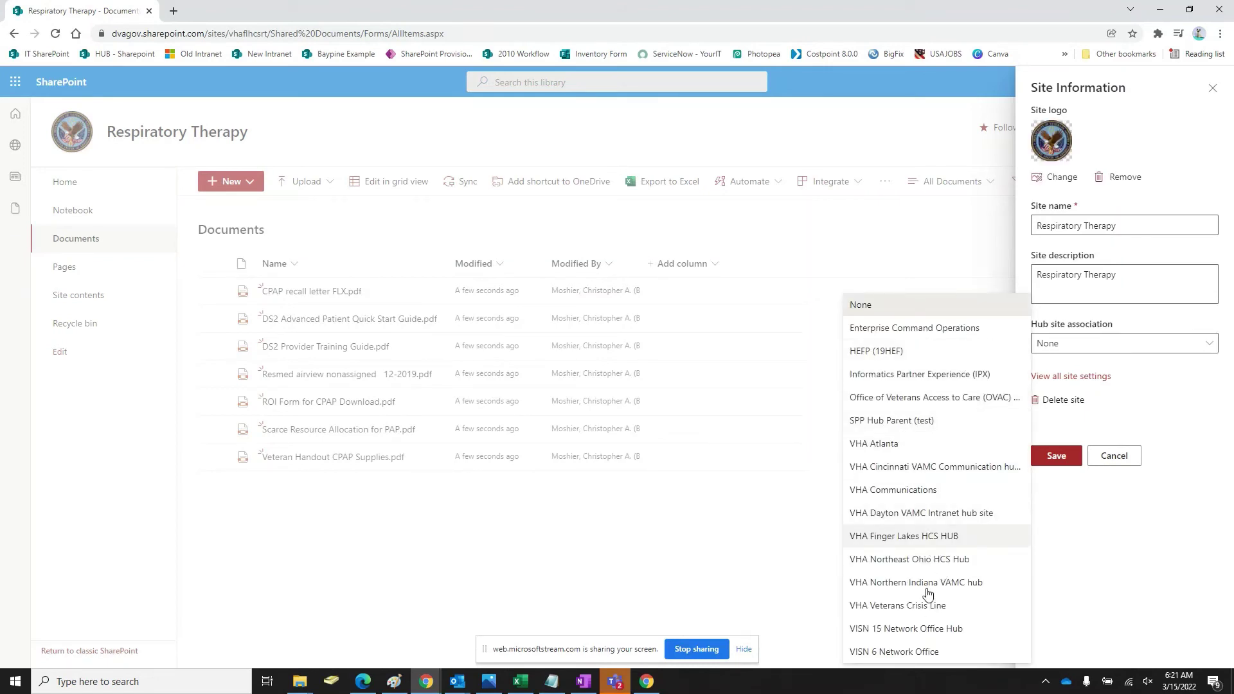
{"action": "left_click", "coordinate": [909, 546]}
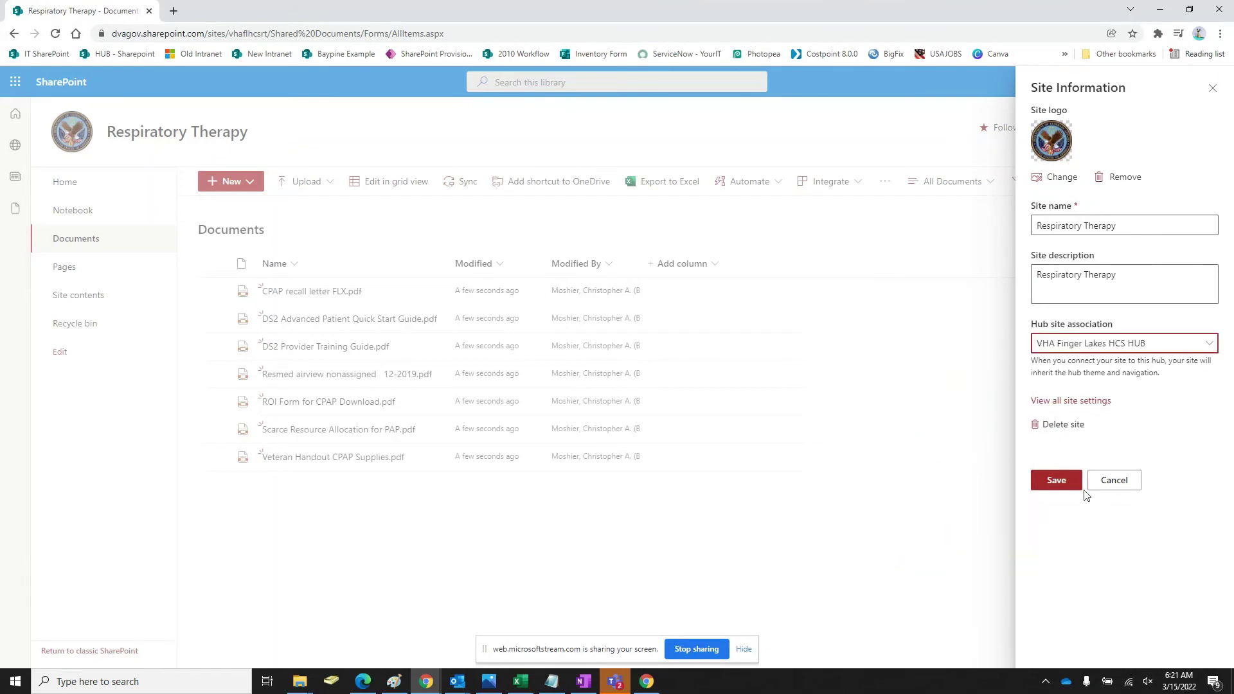
{"action": "left_click", "coordinate": [1058, 480]}
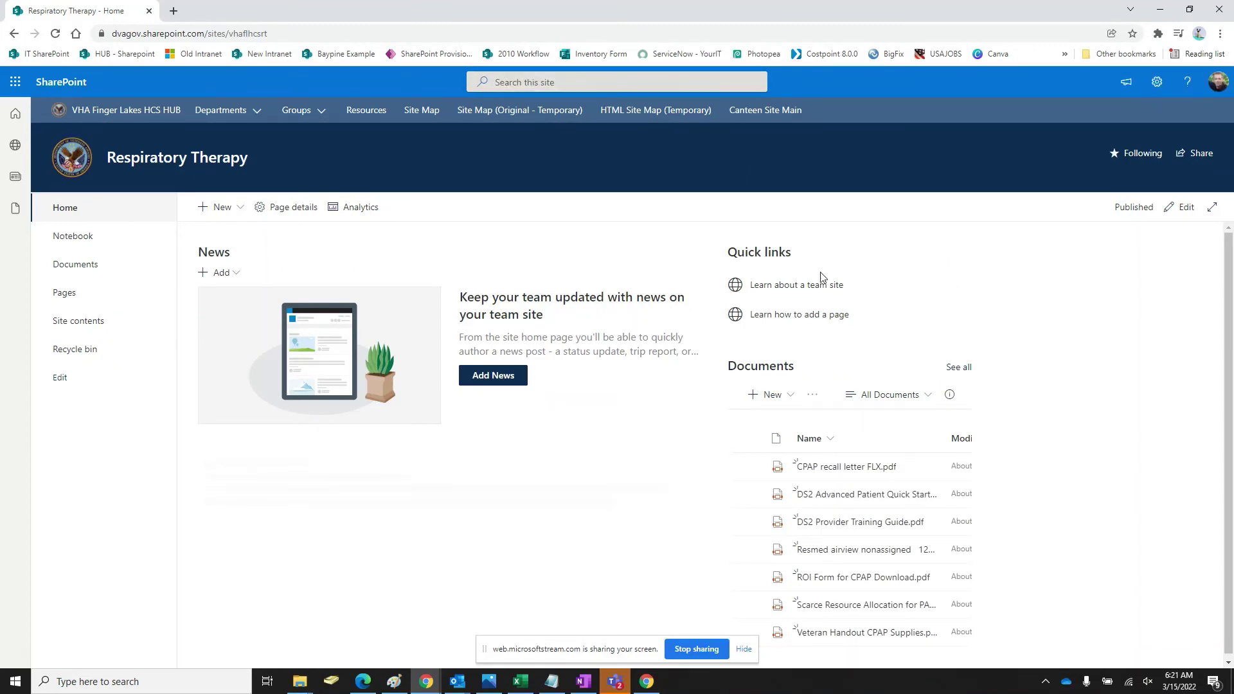
Open Site permissions from the Settings gear menu
{"action": "left_click", "coordinate": [1158, 84]}
{"action": "left_click", "coordinate": [1085, 232]}
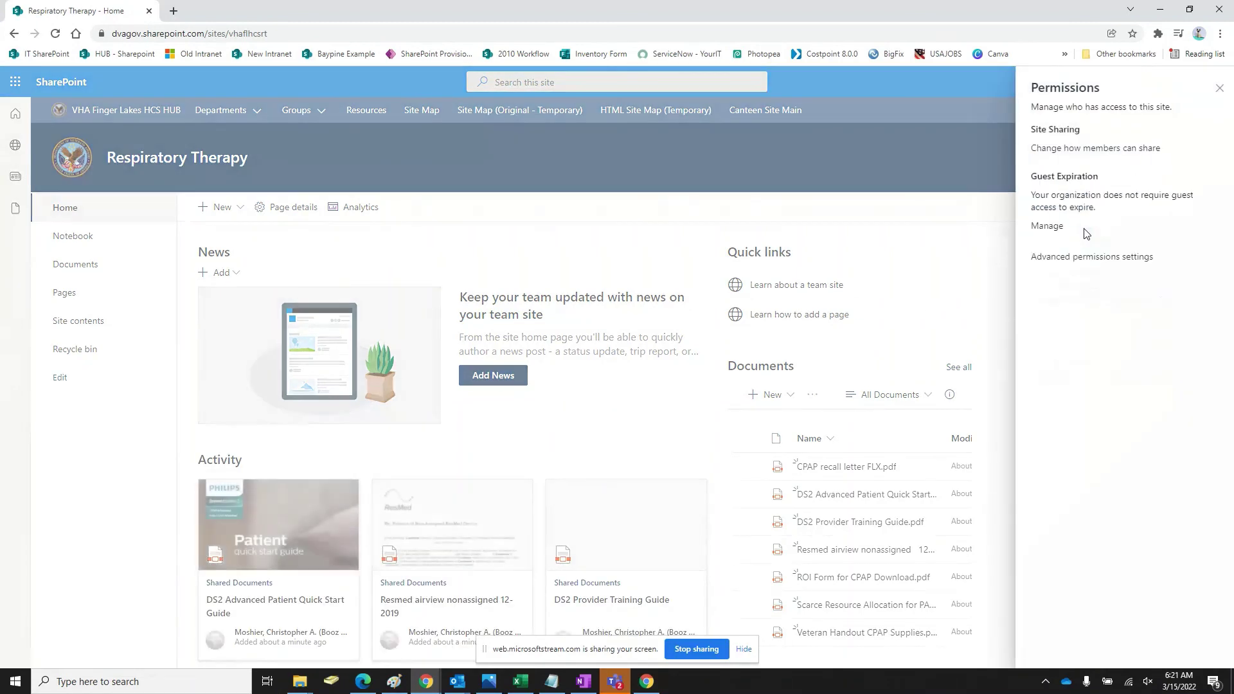